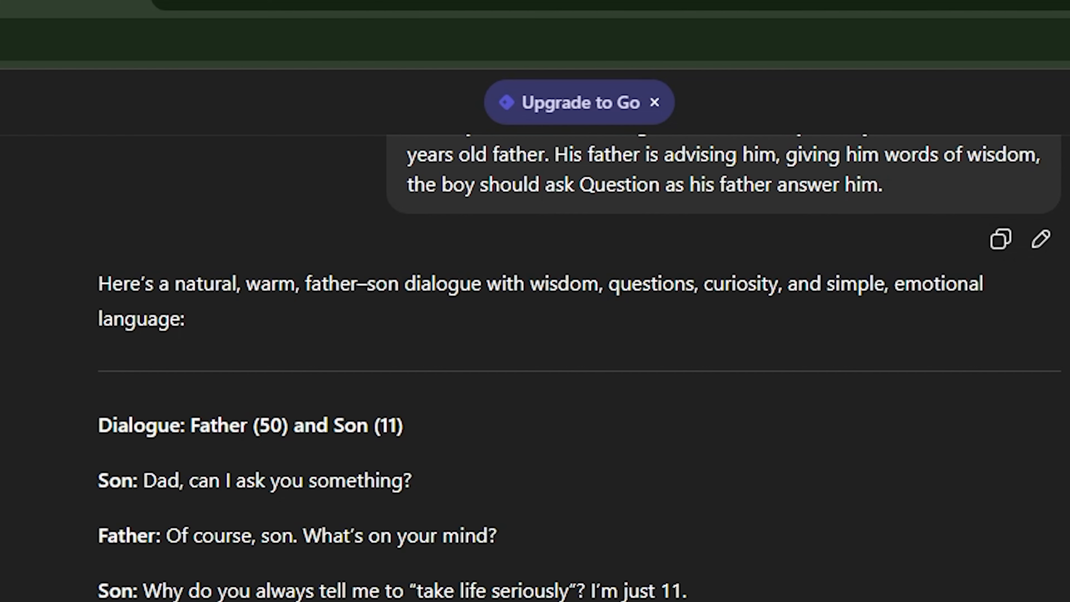
Step: Read through the father-and-son dialogue, the detailed image prompts for each character, and the cartoon-style request with its prompts
{"action": "scroll", "coordinate": [535, 367], "scroll_direction": "down", "scroll_amount": 10}
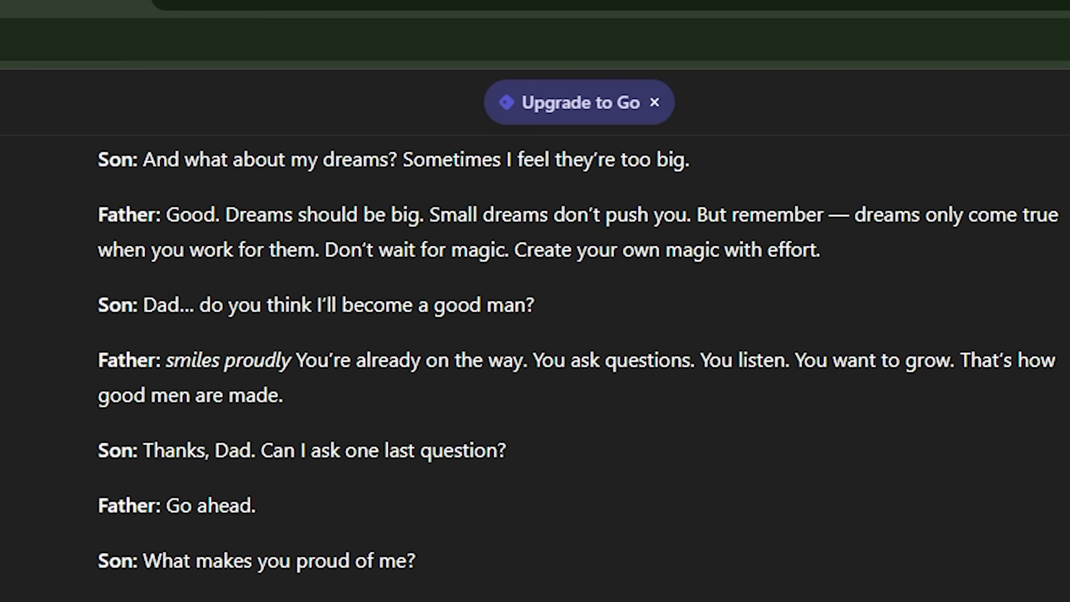
{"action": "scroll", "coordinate": [494, 564], "scroll_direction": "down", "scroll_amount": 6}
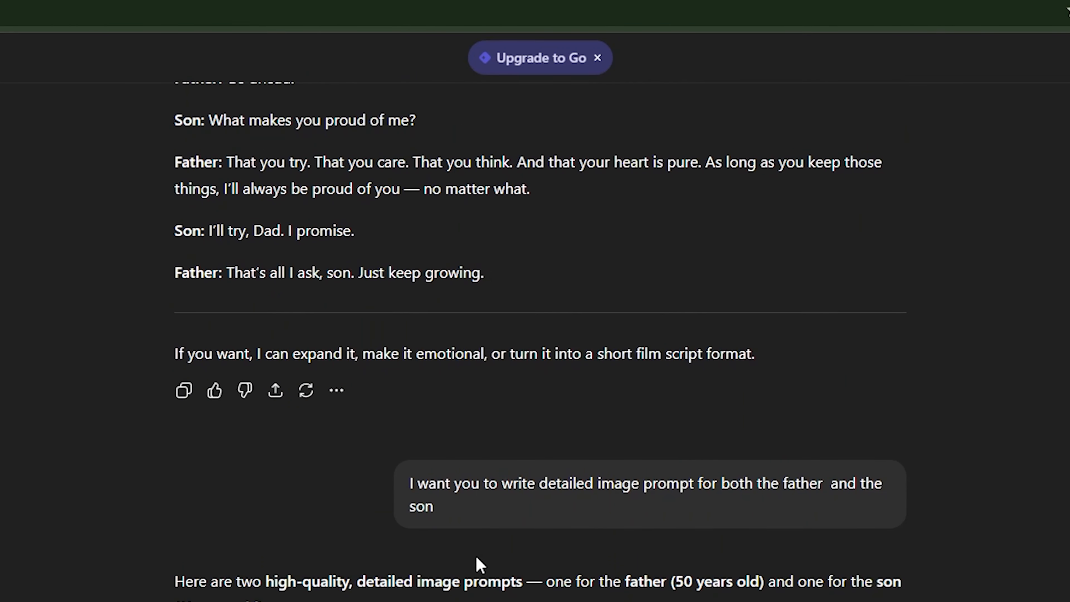
{"action": "scroll", "coordinate": [228, 595], "scroll_direction": "down", "scroll_amount": 2}
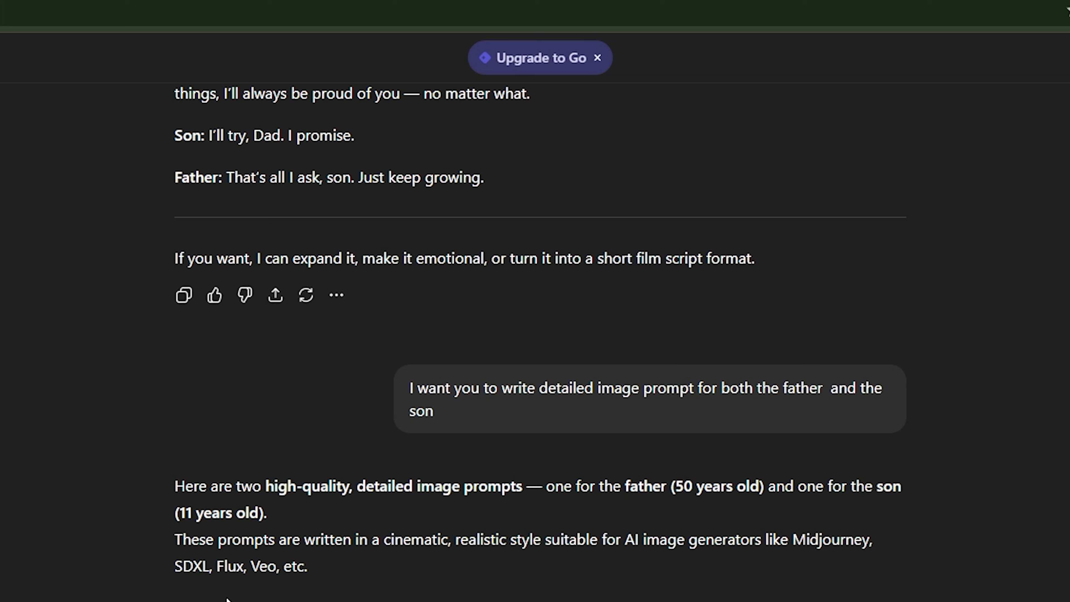
{"action": "mouse_move", "coordinate": [752, 425]}
{"action": "scroll", "coordinate": [262, 434], "scroll_direction": "down", "scroll_amount": 10}
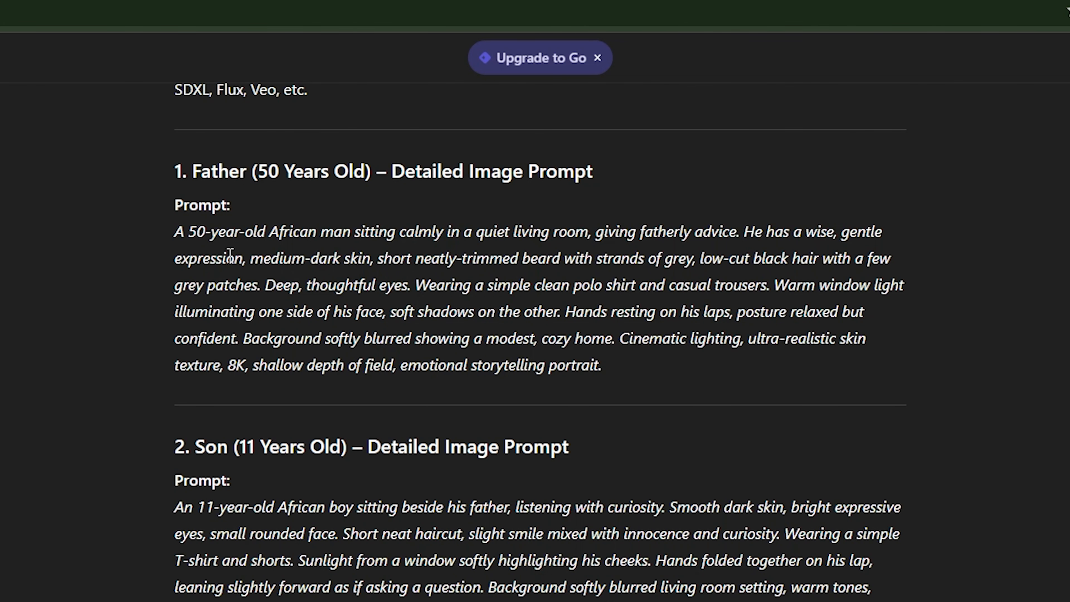
{"action": "left_click_drag", "start_coordinate": [176, 233], "coordinate": [209, 258]}
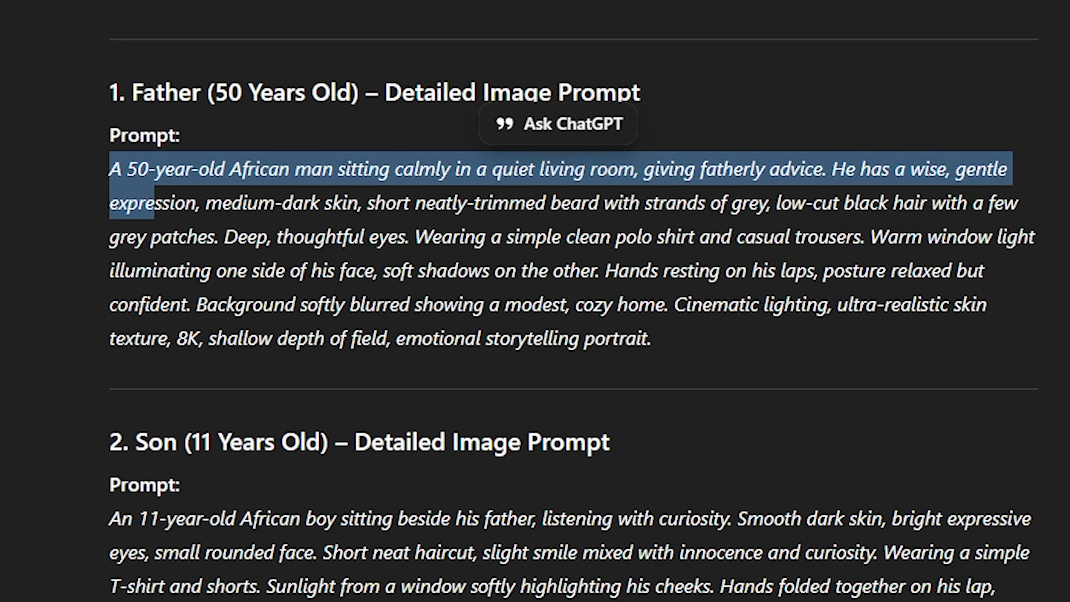
{"action": "left_click", "coordinate": [251, 278]}
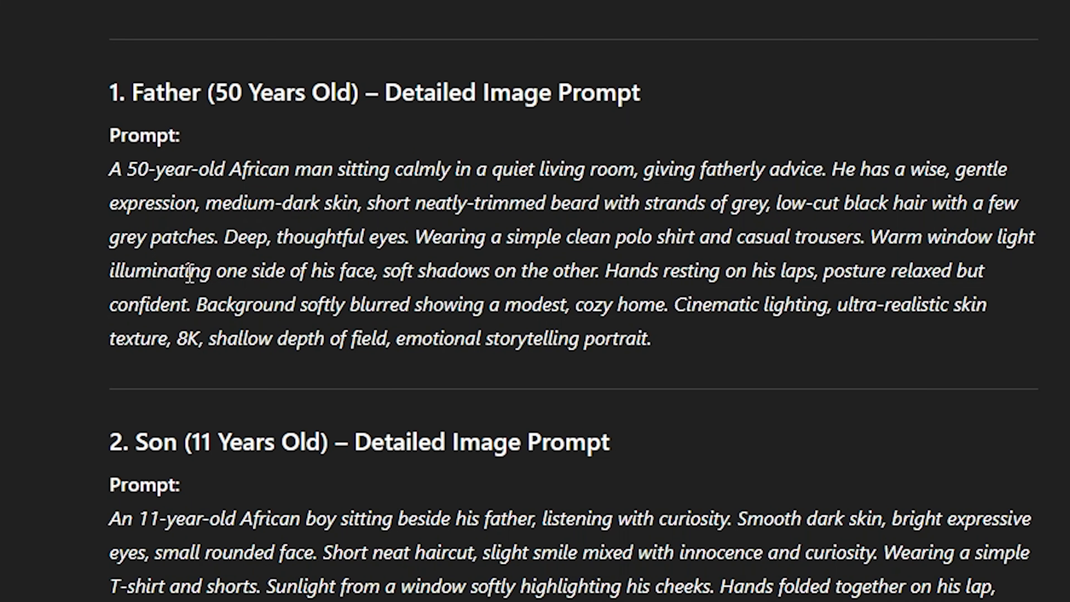
{"action": "scroll", "coordinate": [215, 494], "scroll_direction": "down", "scroll_amount": 3}
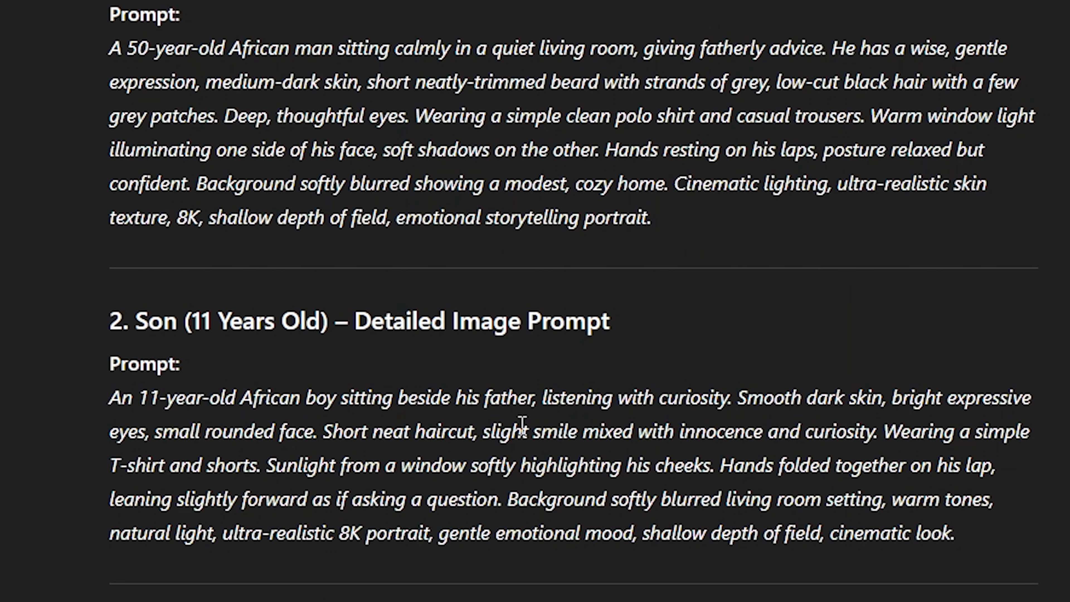
{"action": "scroll", "coordinate": [530, 421], "scroll_direction": "down", "scroll_amount": 10}
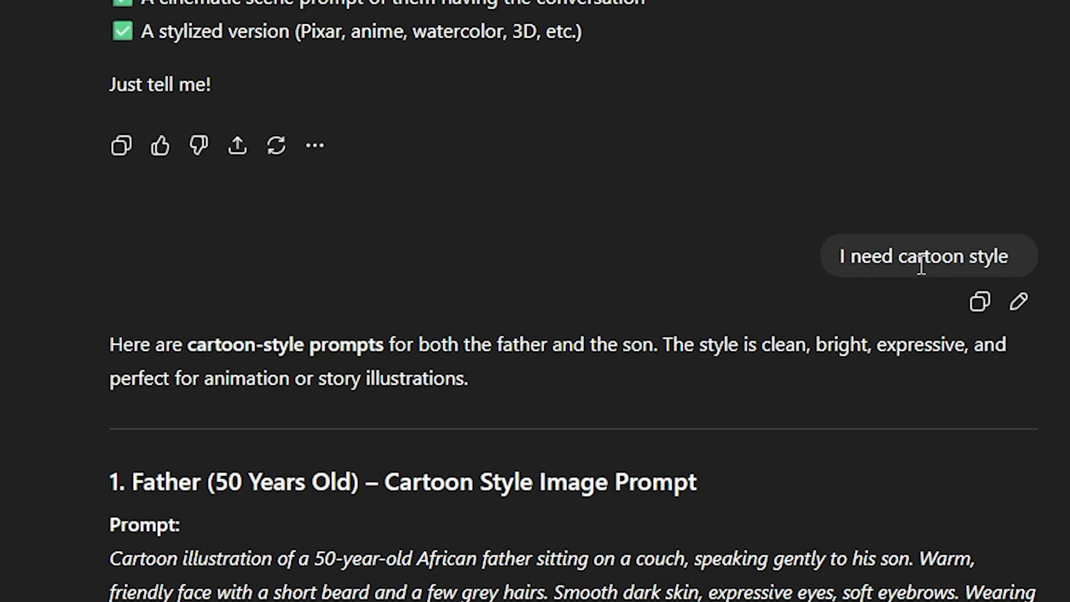
{"action": "scroll", "coordinate": [316, 484], "scroll_direction": "down", "scroll_amount": 5}
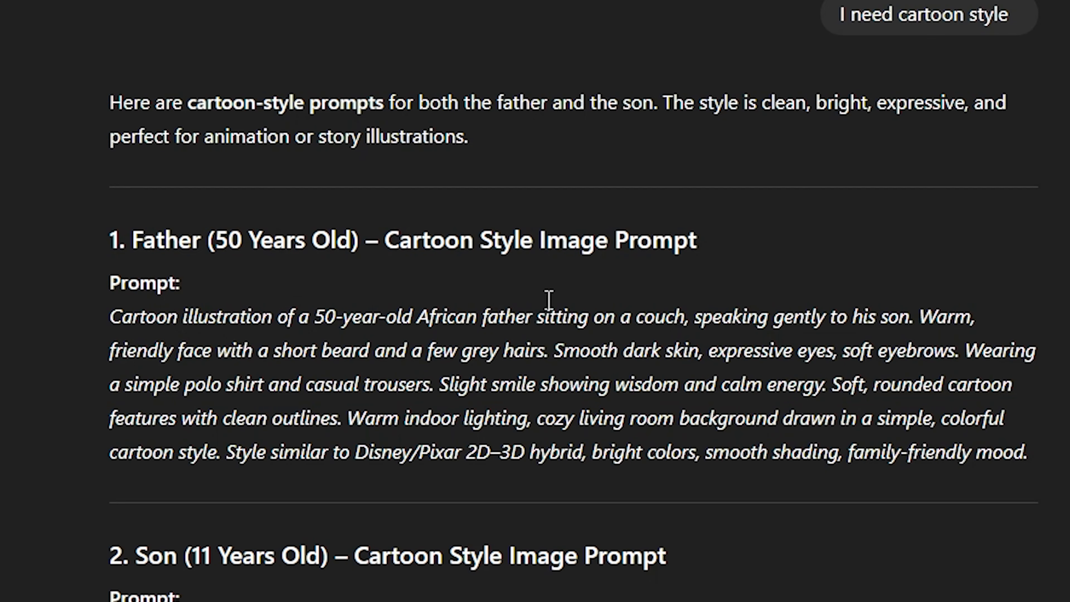
Step: Review the request for consistent shots, the character consistency details, and the close-up, medium-shot and wide-shot cartoon prompts
{"action": "scroll", "coordinate": [454, 405], "scroll_direction": "down", "scroll_amount": 15}
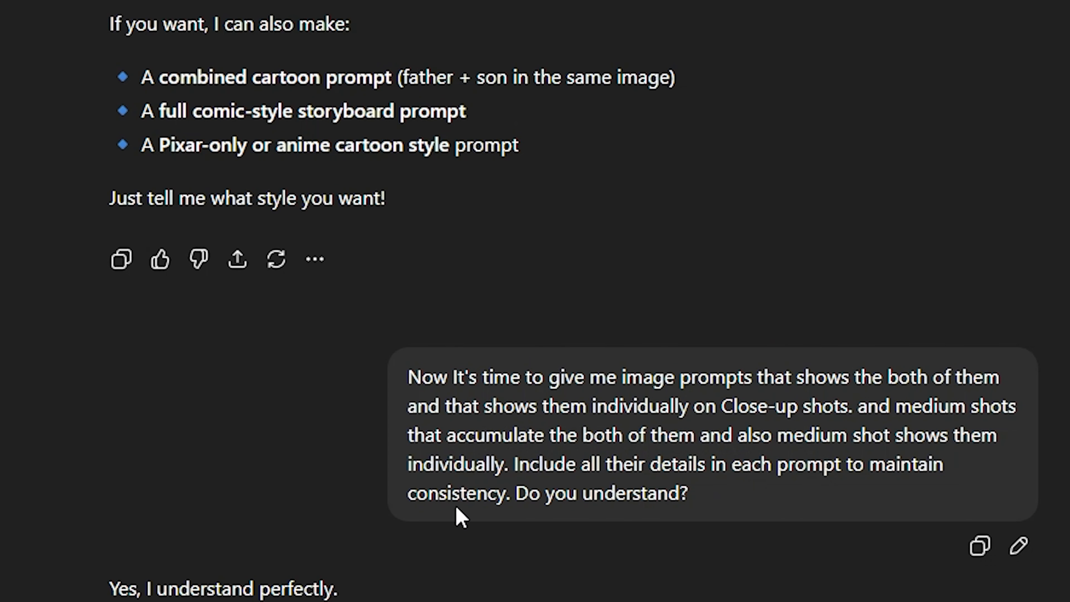
{"action": "scroll", "coordinate": [346, 573], "scroll_direction": "down", "scroll_amount": 10}
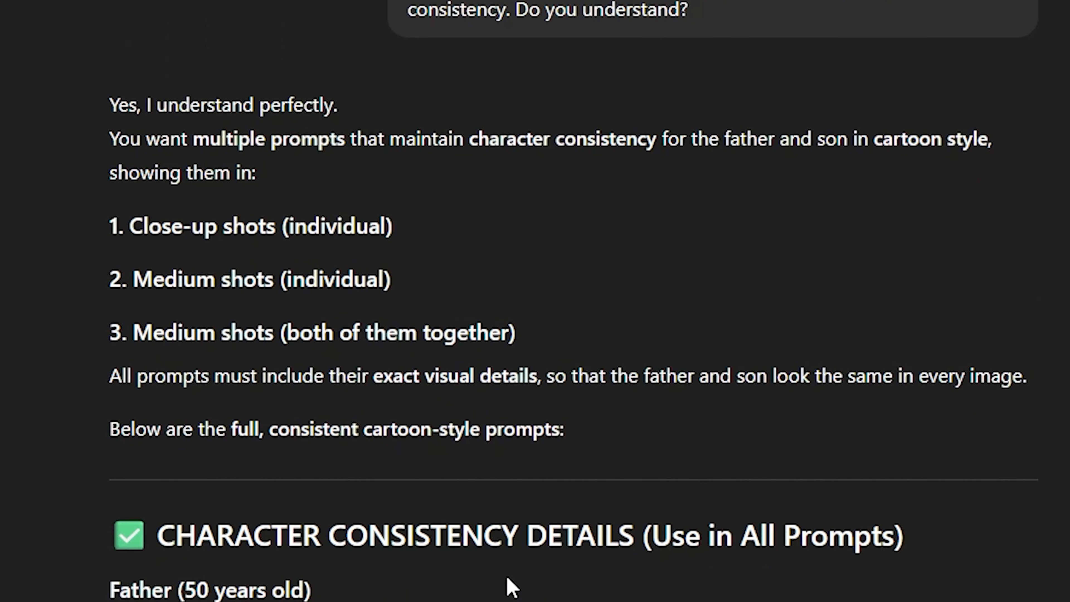
{"action": "scroll", "coordinate": [616, 566], "scroll_direction": "down", "scroll_amount": 5}
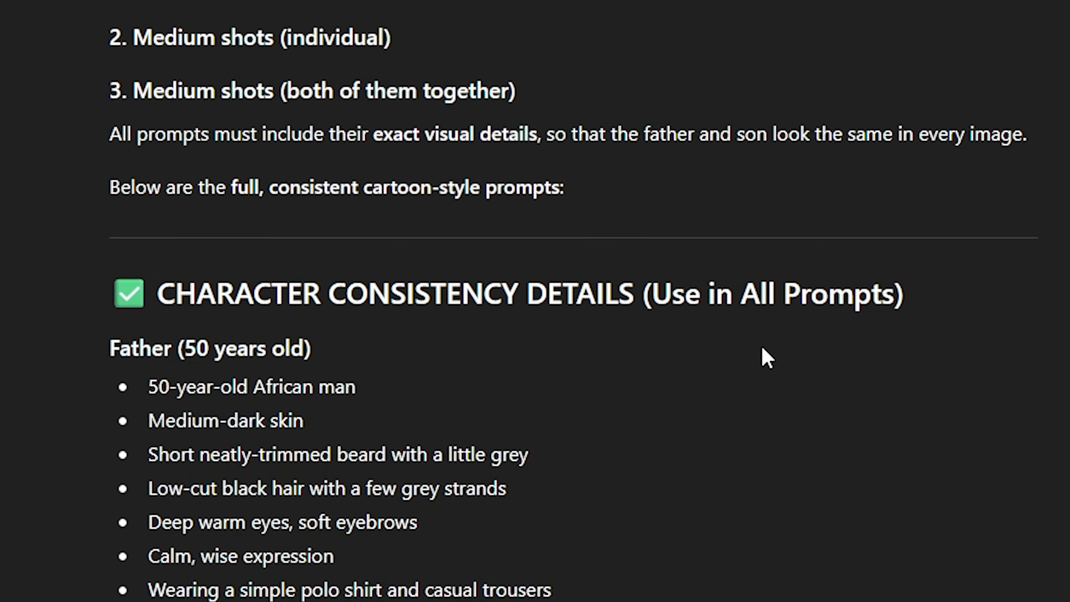
{"action": "scroll", "coordinate": [295, 398], "scroll_direction": "down", "scroll_amount": 2}
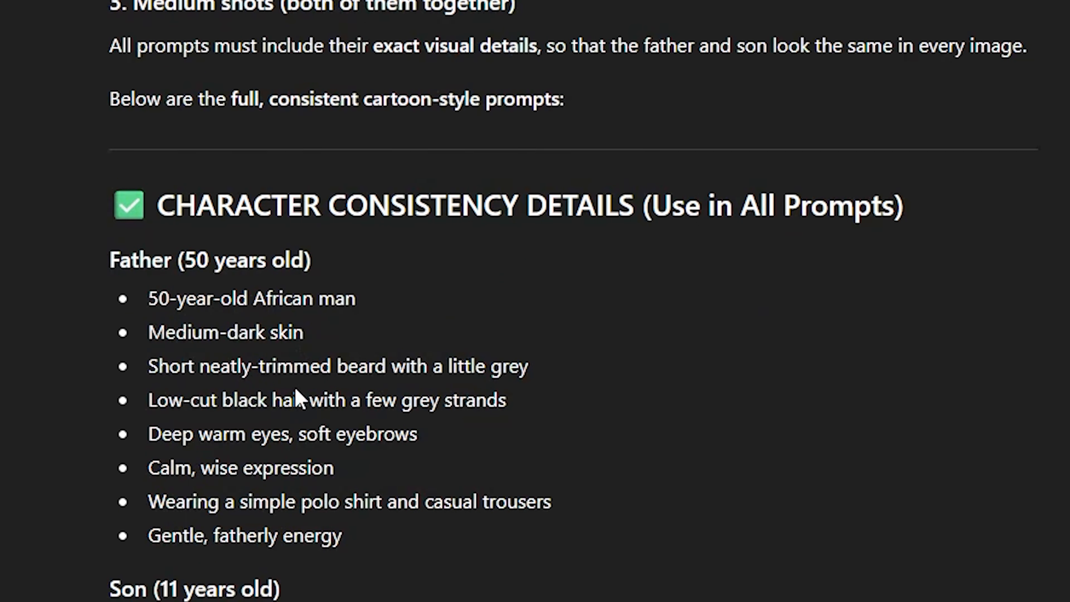
{"action": "scroll", "coordinate": [291, 413], "scroll_direction": "down", "scroll_amount": 20}
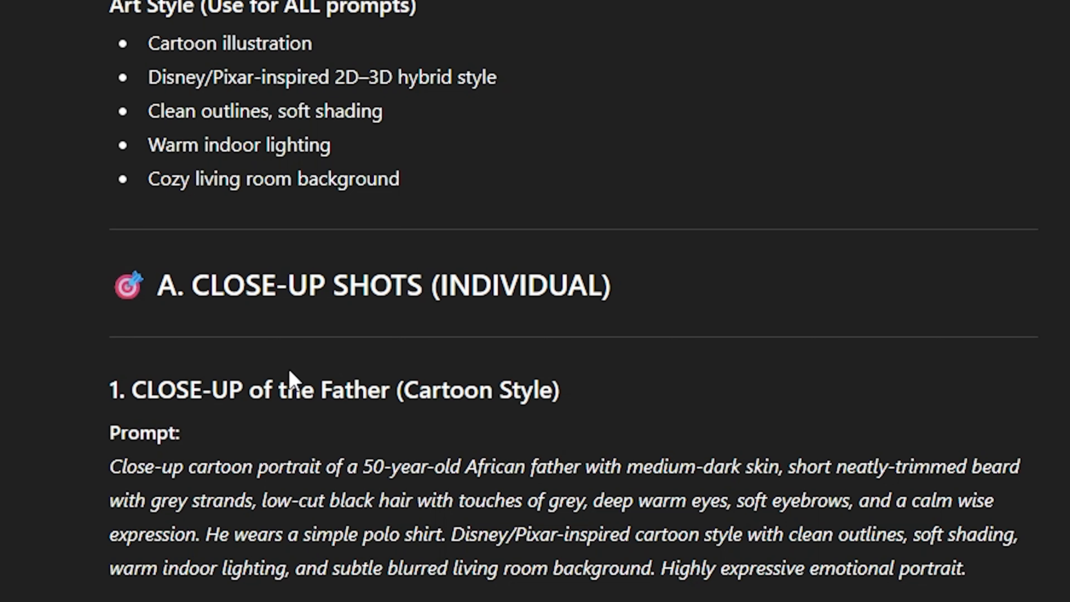
{"action": "scroll", "coordinate": [127, 569], "scroll_direction": "down", "scroll_amount": 3}
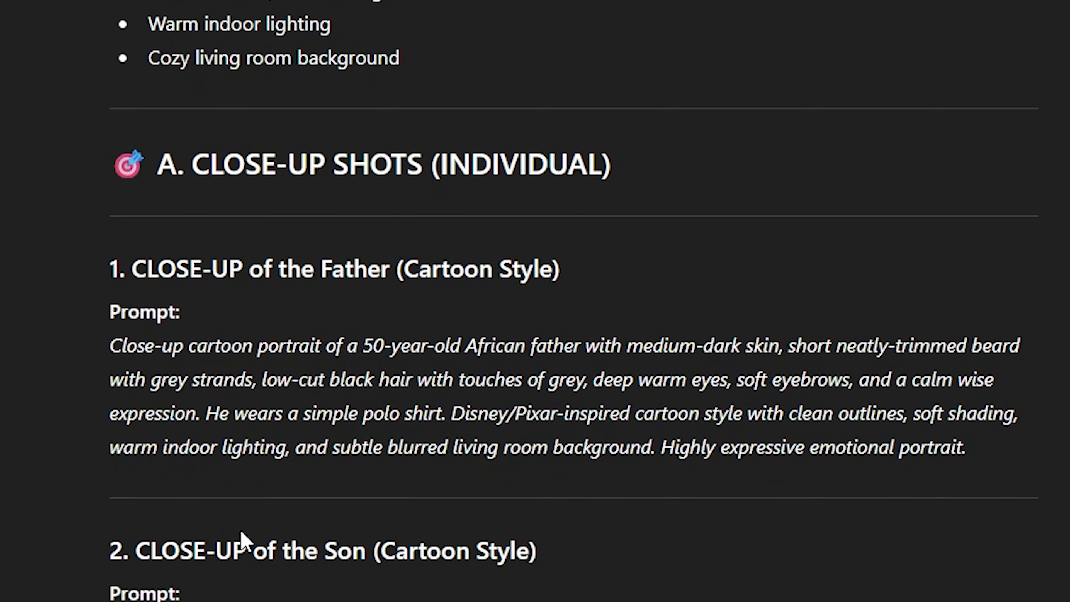
{"action": "scroll", "coordinate": [242, 542], "scroll_direction": "down", "scroll_amount": 9}
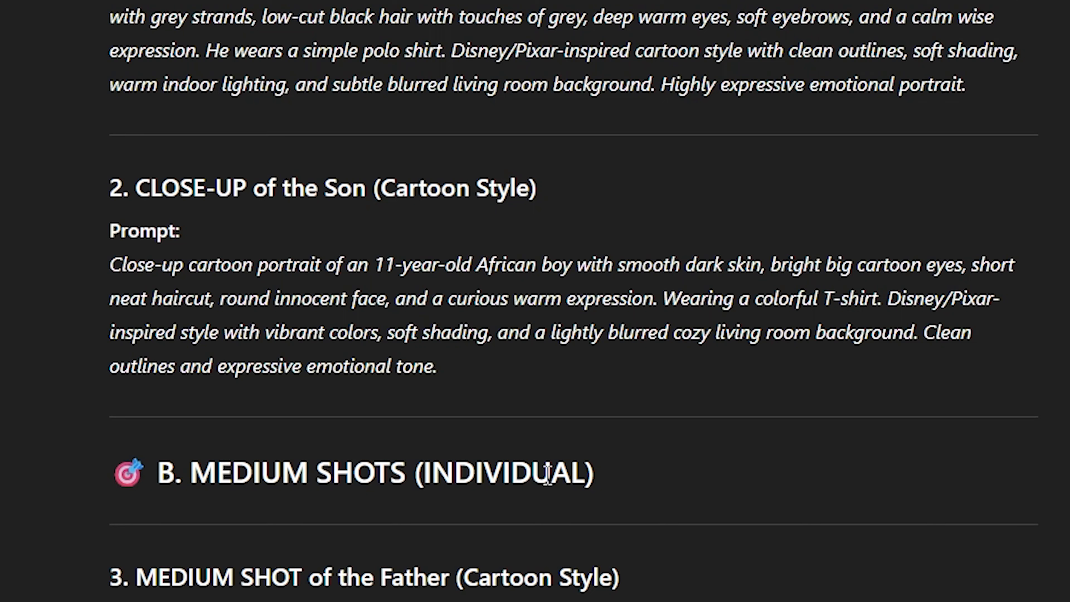
{"action": "scroll", "coordinate": [329, 590], "scroll_direction": "down", "scroll_amount": 5}
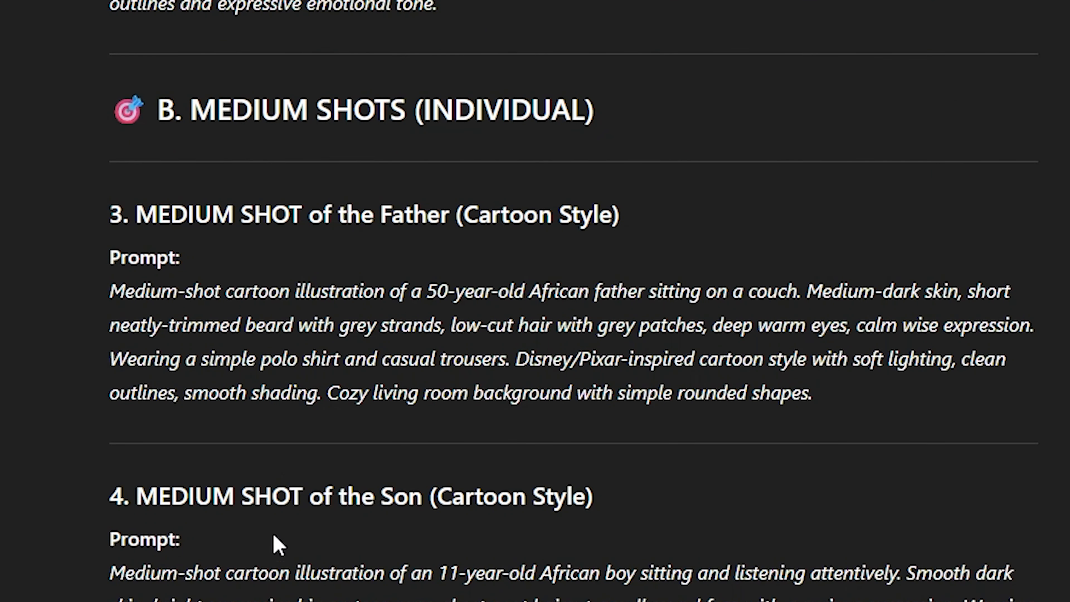
{"action": "scroll", "coordinate": [328, 535], "scroll_direction": "down", "scroll_amount": 3}
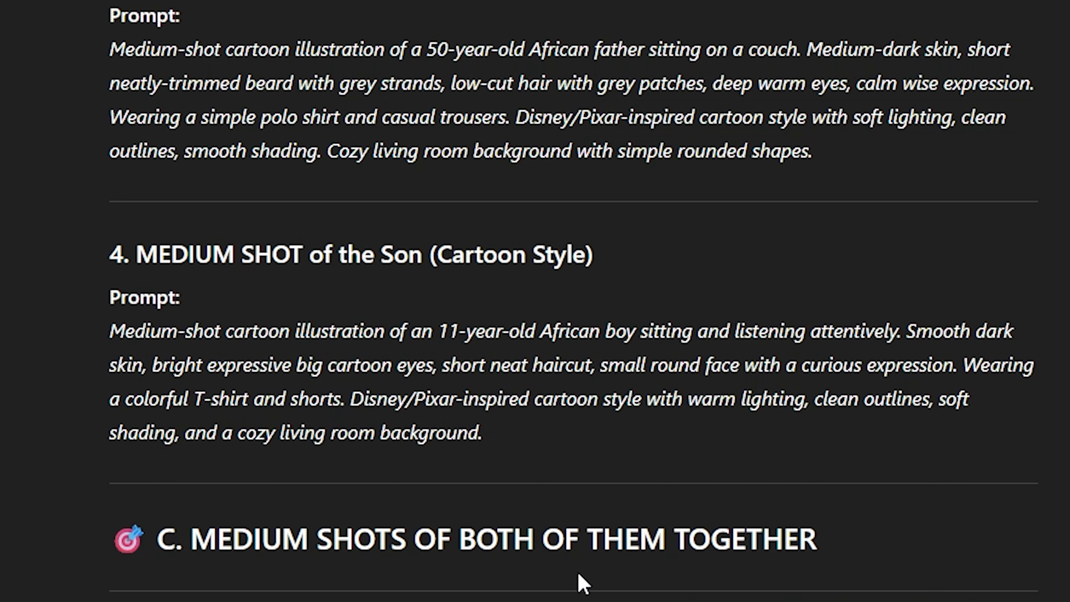
{"action": "scroll", "coordinate": [581, 582], "scroll_direction": "down", "scroll_amount": 10}
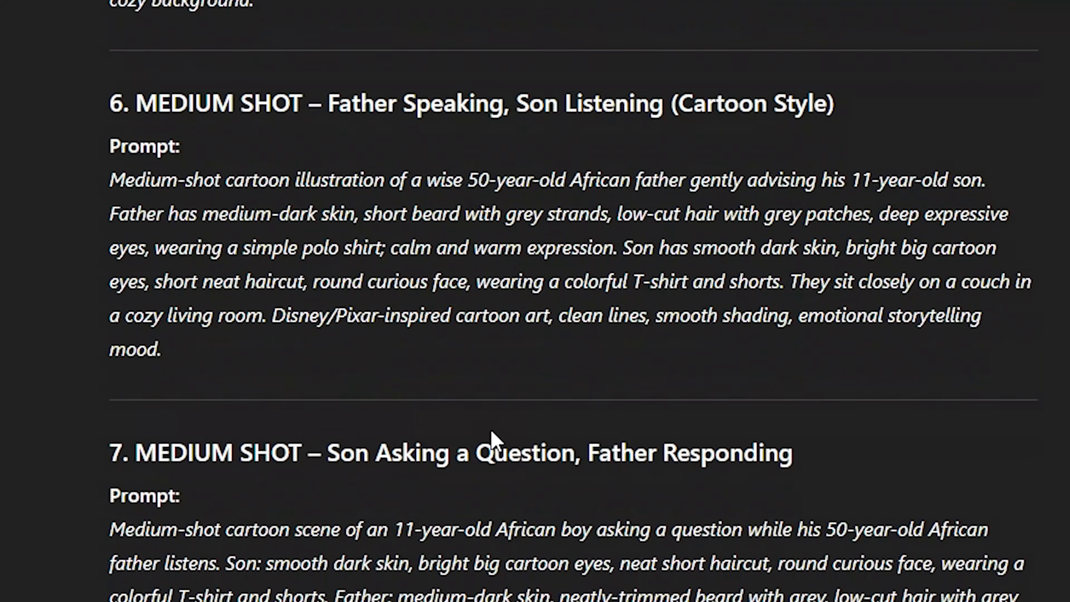
{"action": "scroll", "coordinate": [492, 434], "scroll_direction": "down", "scroll_amount": 6}
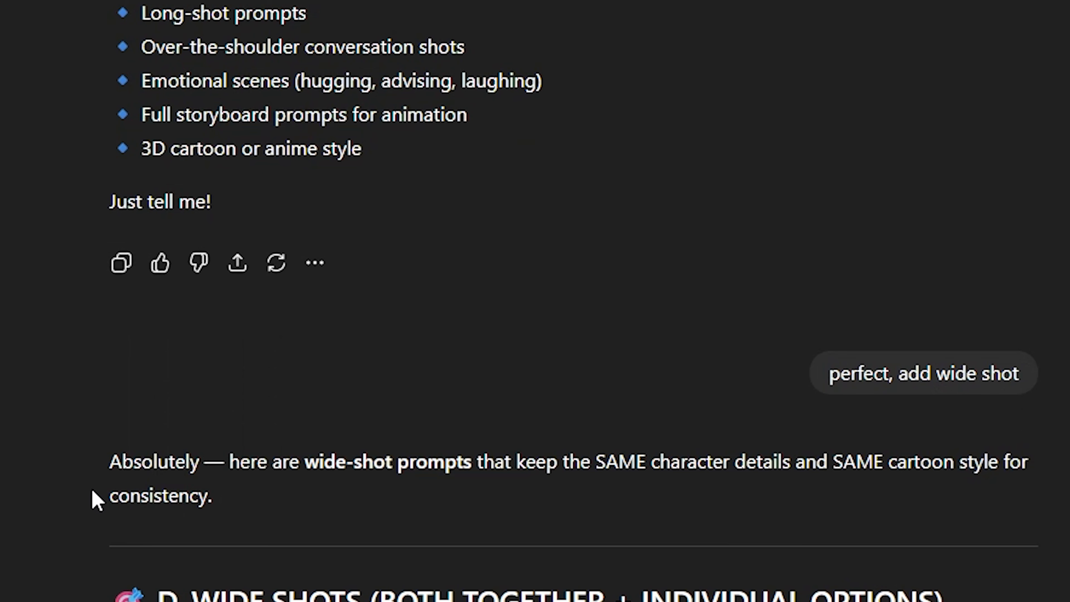
{"action": "scroll", "coordinate": [774, 576], "scroll_direction": "down", "scroll_amount": 3}
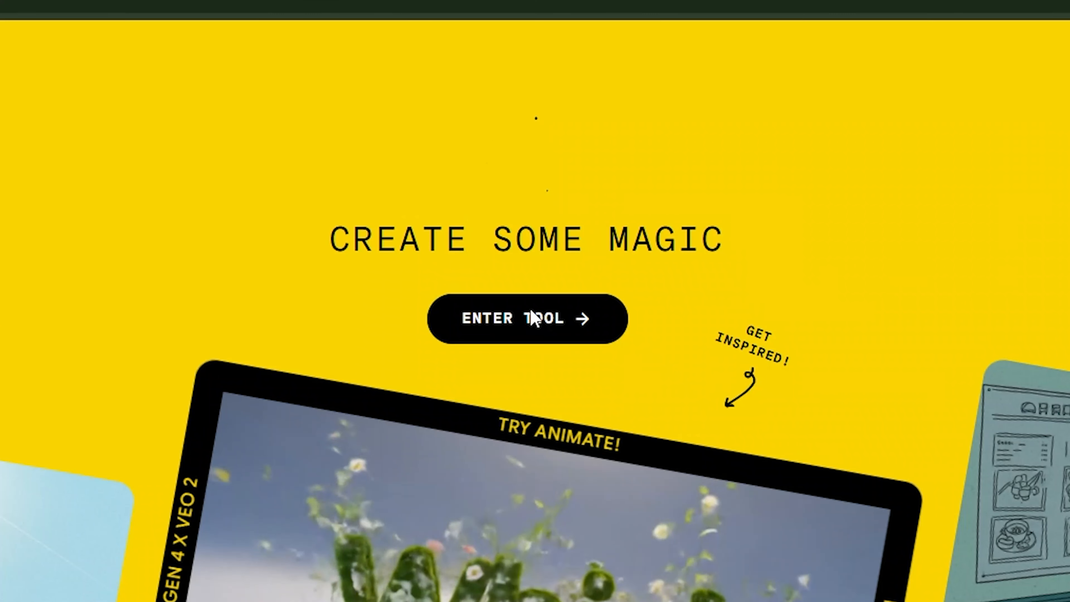
Step: Enter the Whisk tool and look through the generated cartoon images of the father alone and with his son
{"action": "left_click", "coordinate": [503, 338]}
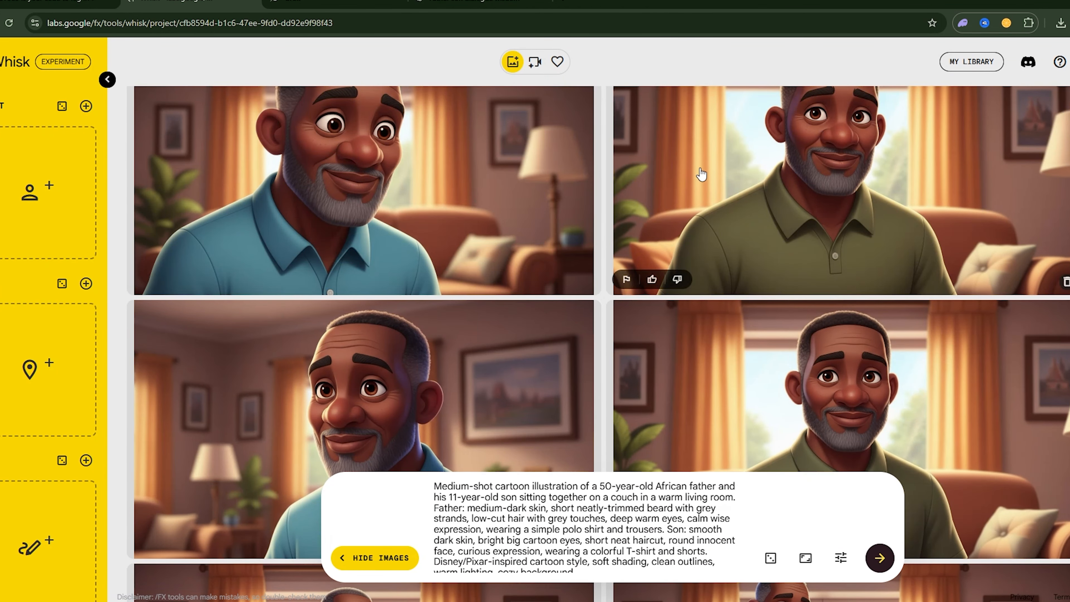
{"action": "scroll", "coordinate": [229, 215], "scroll_direction": "up", "scroll_amount": 4}
{"action": "scroll", "coordinate": [376, 253], "scroll_direction": "down", "scroll_amount": 5}
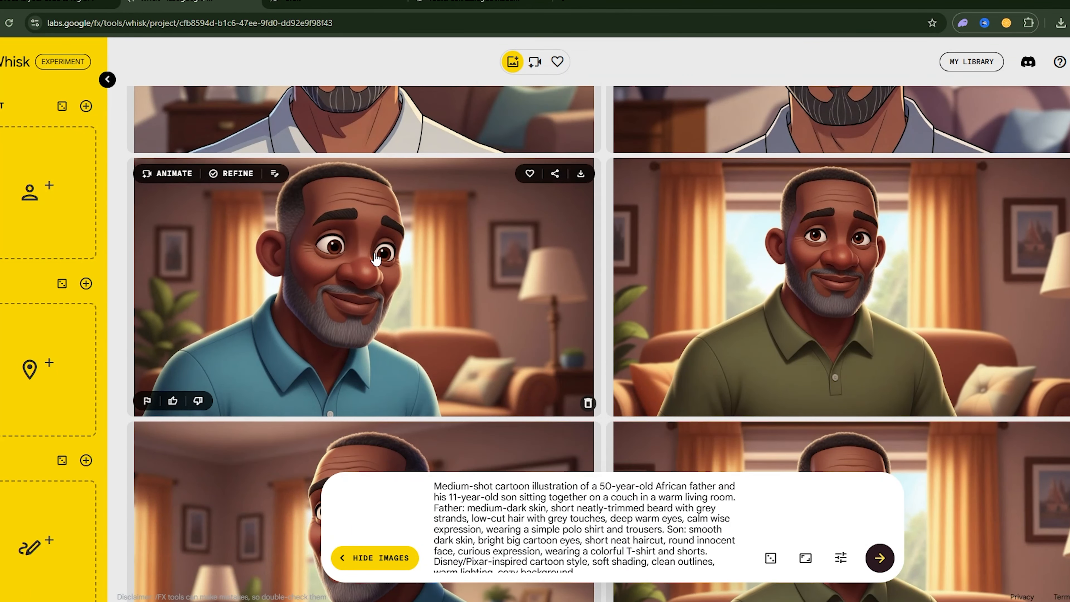
{"action": "scroll", "coordinate": [408, 321], "scroll_direction": "down", "scroll_amount": 2}
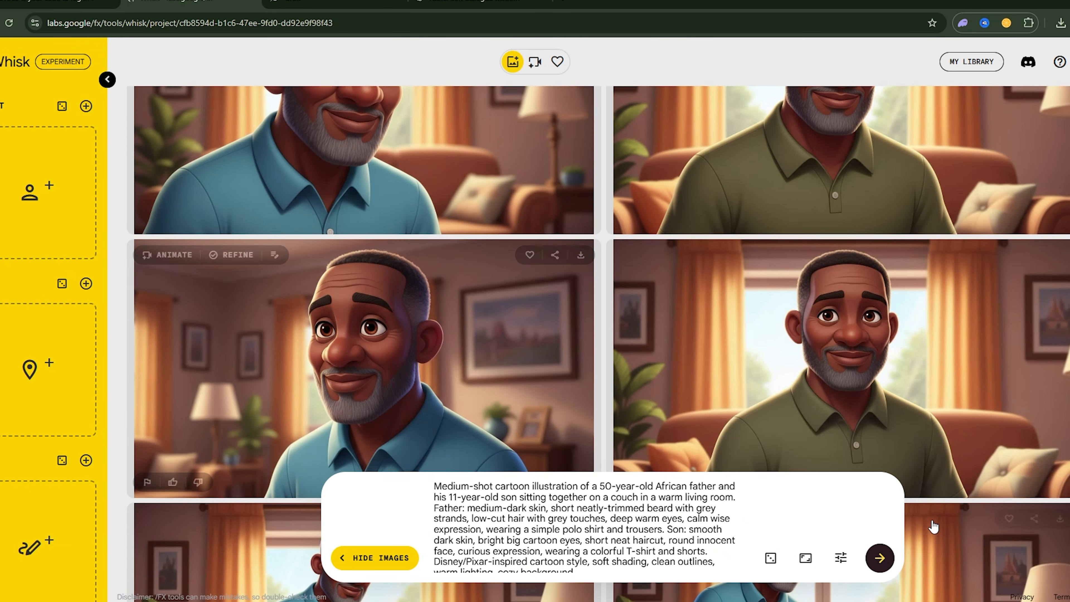
{"action": "scroll", "coordinate": [358, 295], "scroll_direction": "down", "scroll_amount": 3}
{"action": "scroll", "coordinate": [309, 266], "scroll_direction": "down", "scroll_amount": 3}
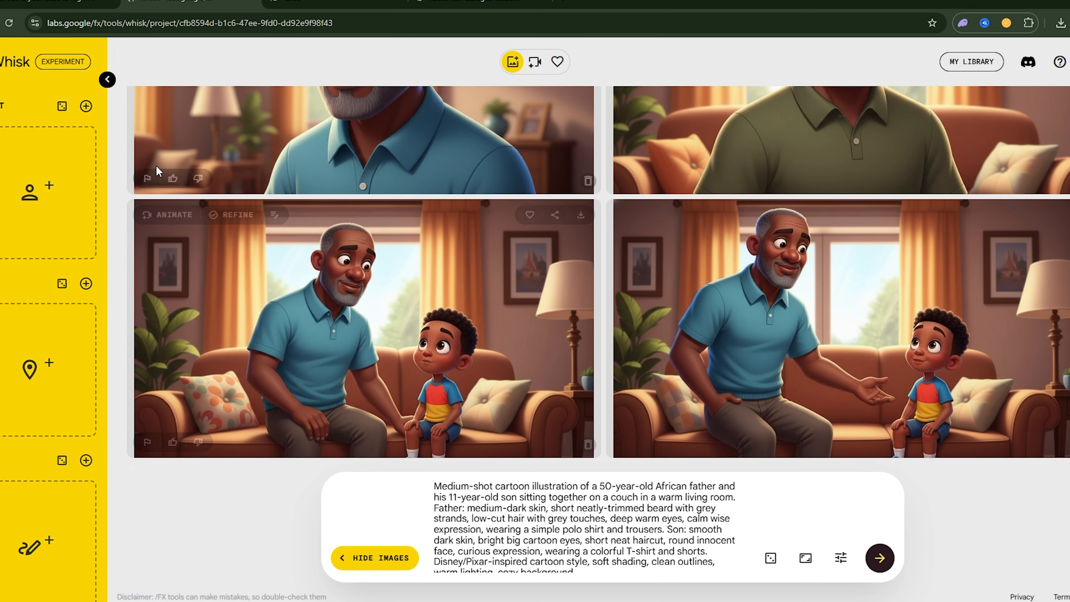
Step: Upload the saved image of the father and son sitting on the couch as the subject reference
{"action": "mouse_move", "coordinate": [63, 181]}
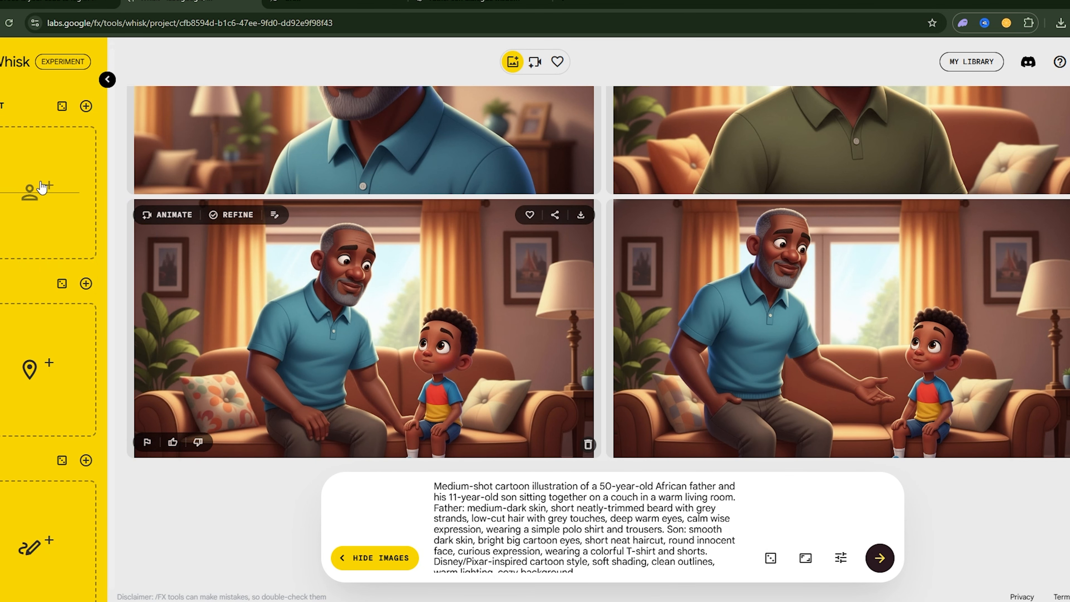
{"action": "mouse_move", "coordinate": [34, 174]}
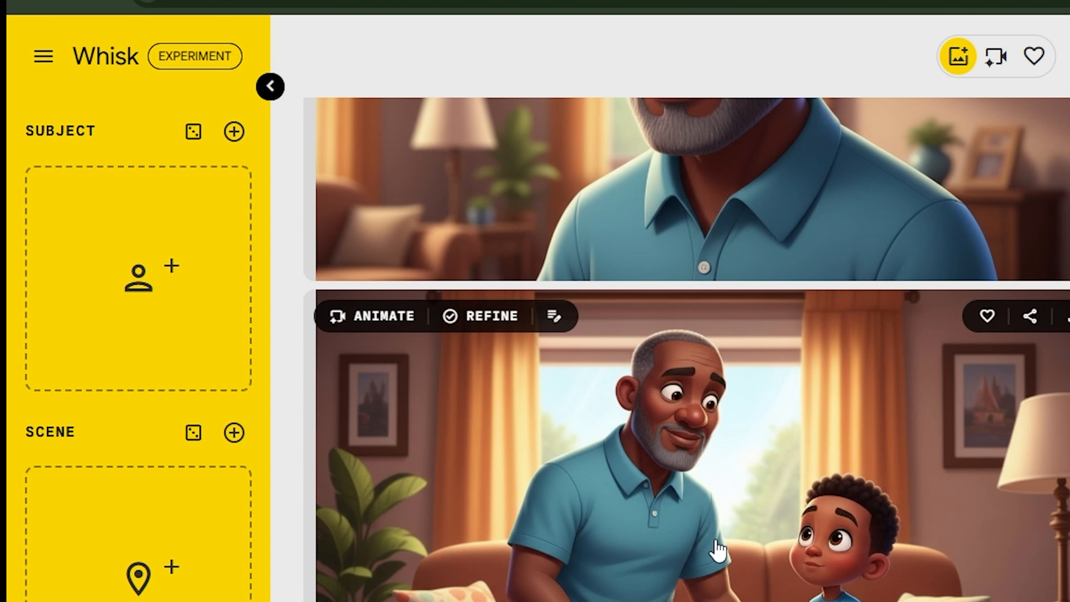
{"action": "mouse_move", "coordinate": [72, 263]}
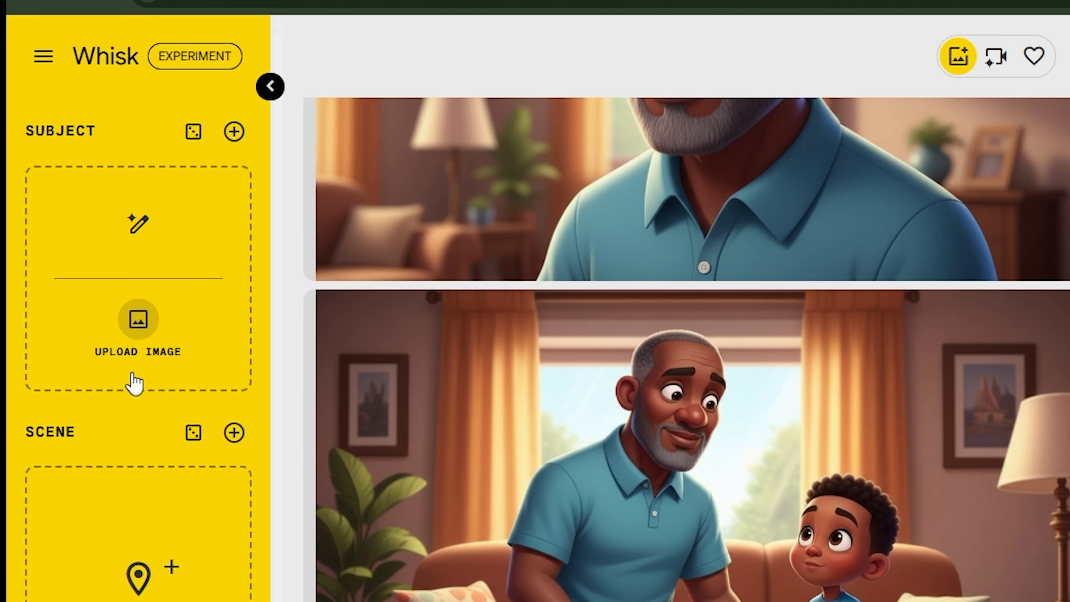
{"action": "left_click", "coordinate": [138, 322]}
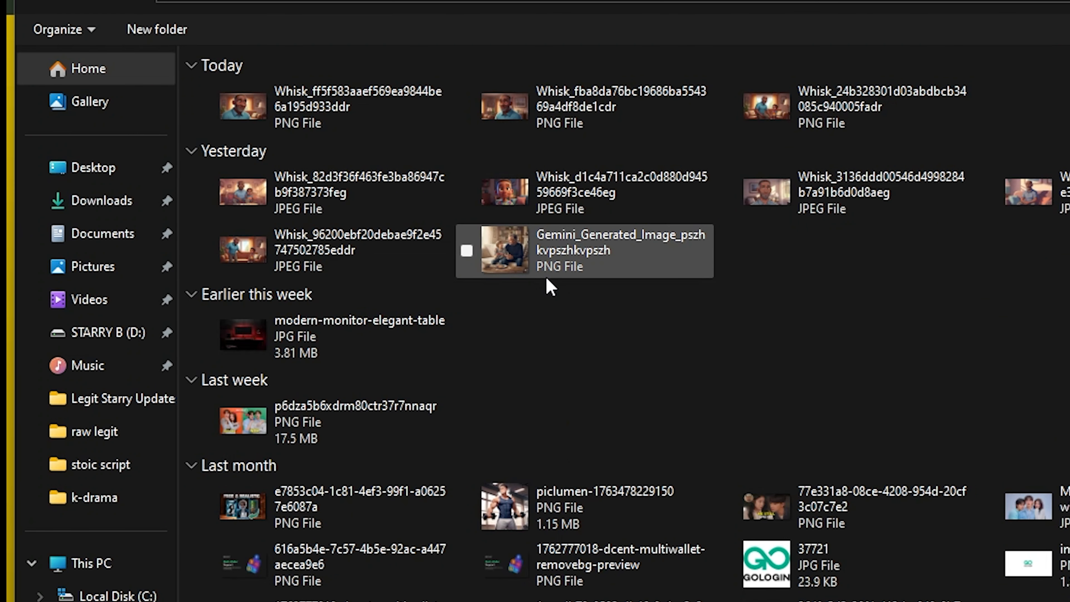
{"action": "left_click", "coordinate": [294, 109]}
{"action": "double_click", "coordinate": [293, 109]}
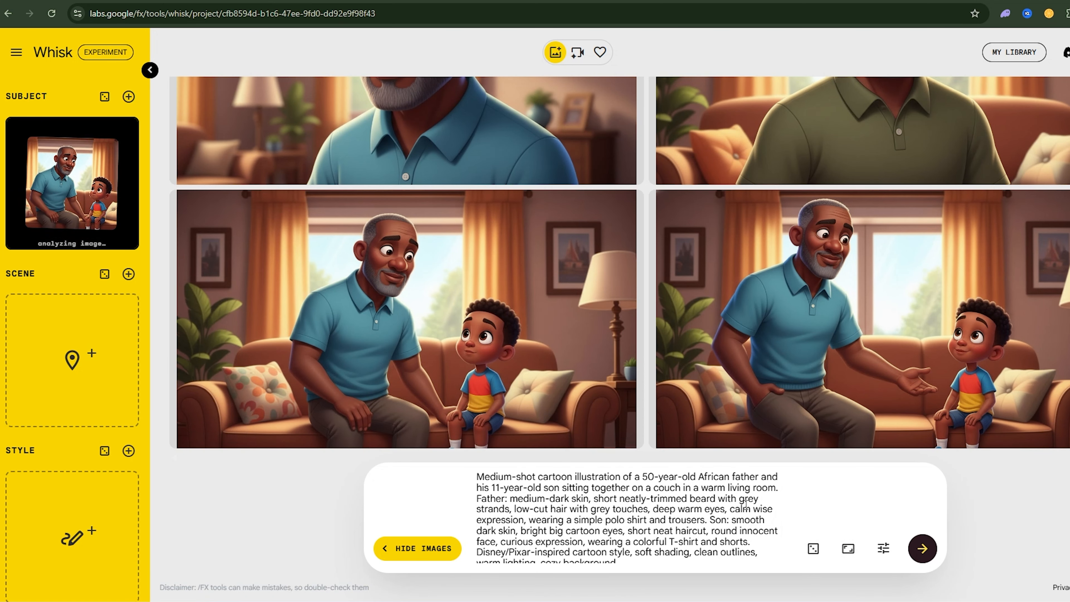
Step: Unlock and relock the seed in the generation settings, and open the aspect ratio options
{"action": "mouse_move", "coordinate": [491, 329]}
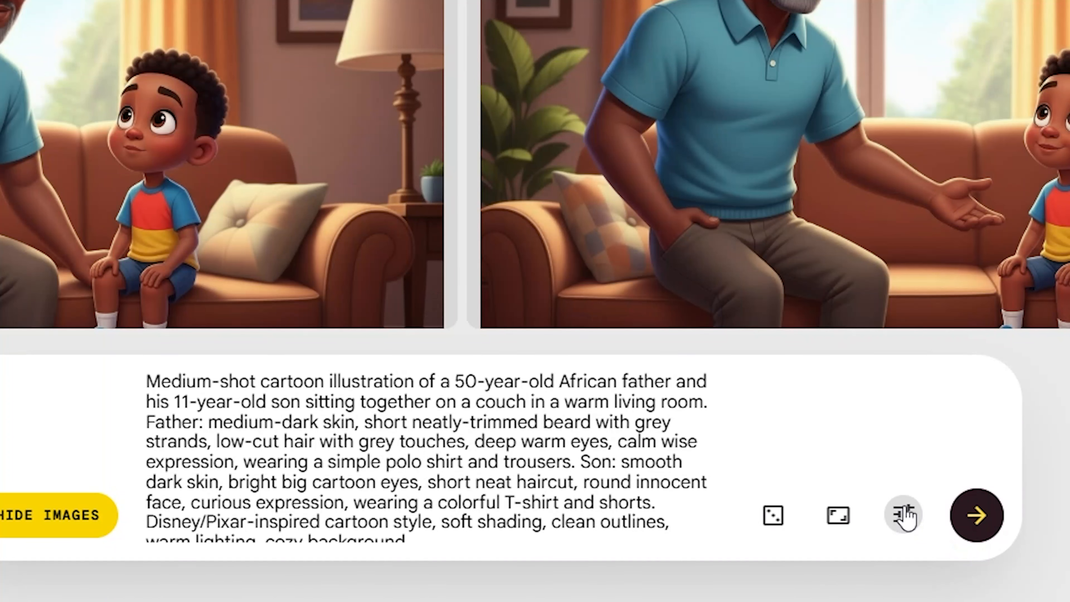
{"action": "left_click", "coordinate": [904, 516]}
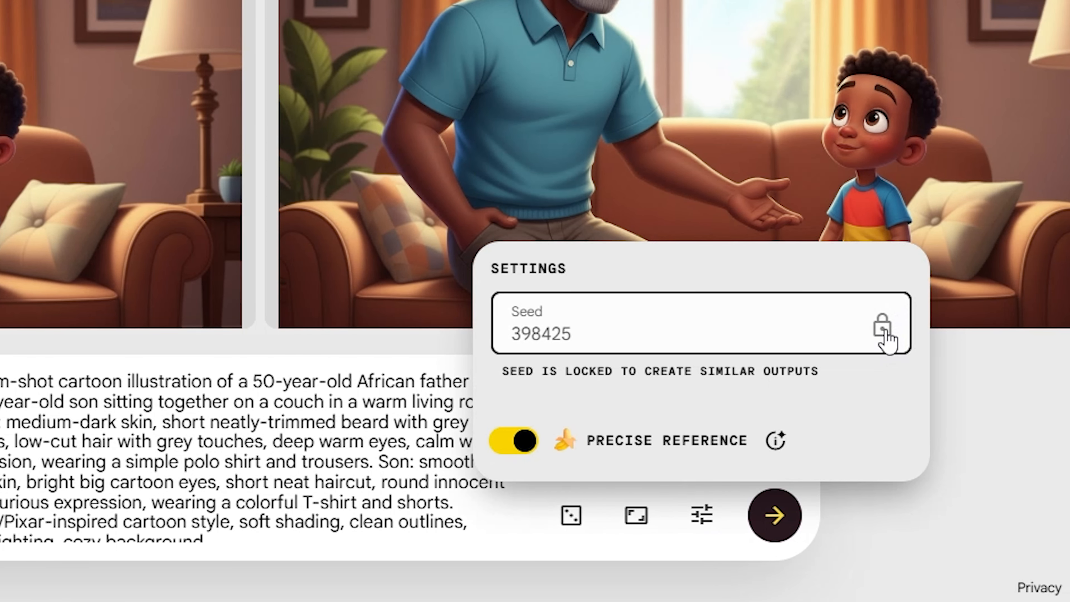
{"action": "left_click", "coordinate": [1069, 329]}
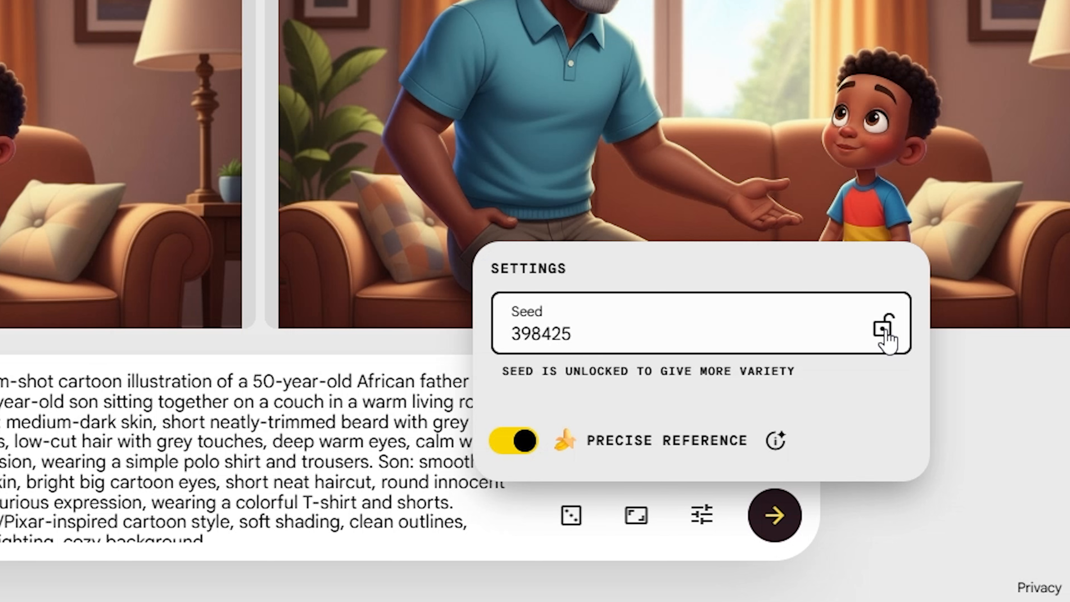
{"action": "left_click", "coordinate": [884, 330]}
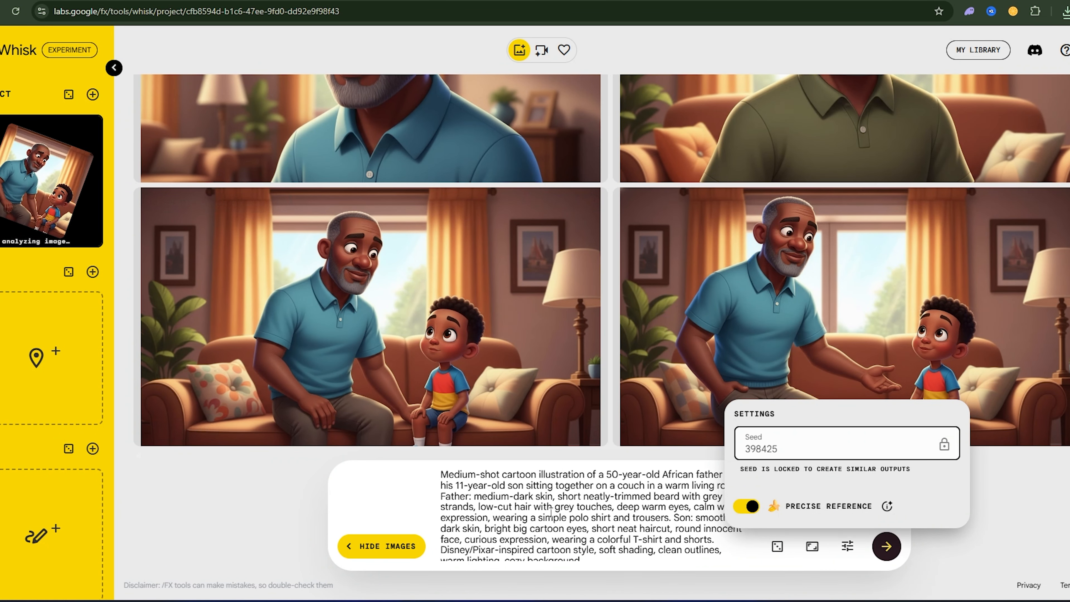
{"action": "left_click", "coordinate": [812, 548]}
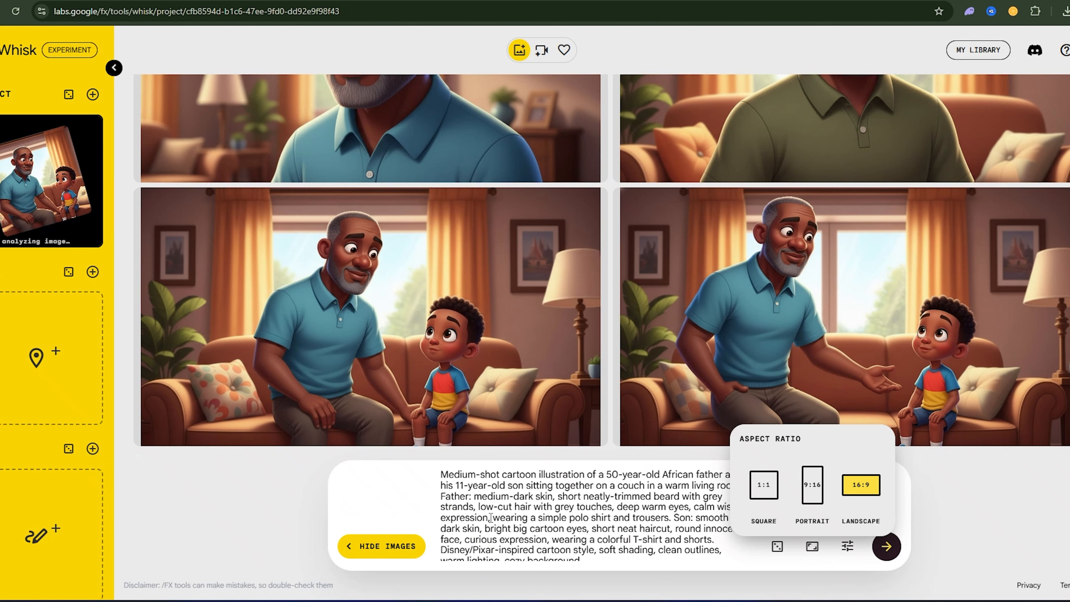
Step: Close the aspect ratio options and compare the earlier generated images of the father in the blue and olive polo shirts
{"action": "left_click", "coordinate": [491, 518]}
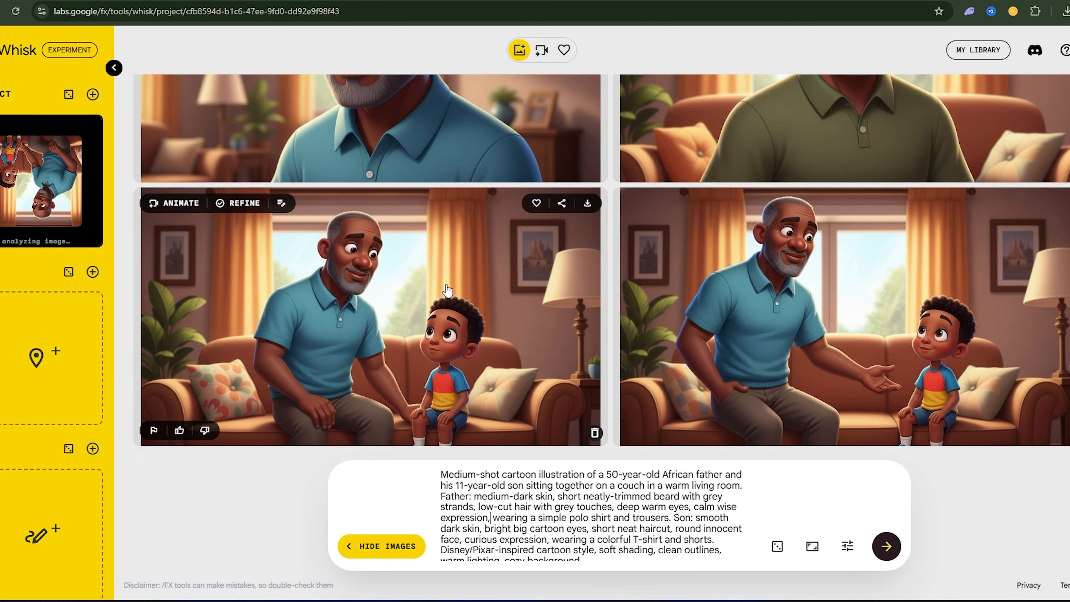
{"action": "scroll", "coordinate": [428, 266], "scroll_direction": "up", "scroll_amount": 6}
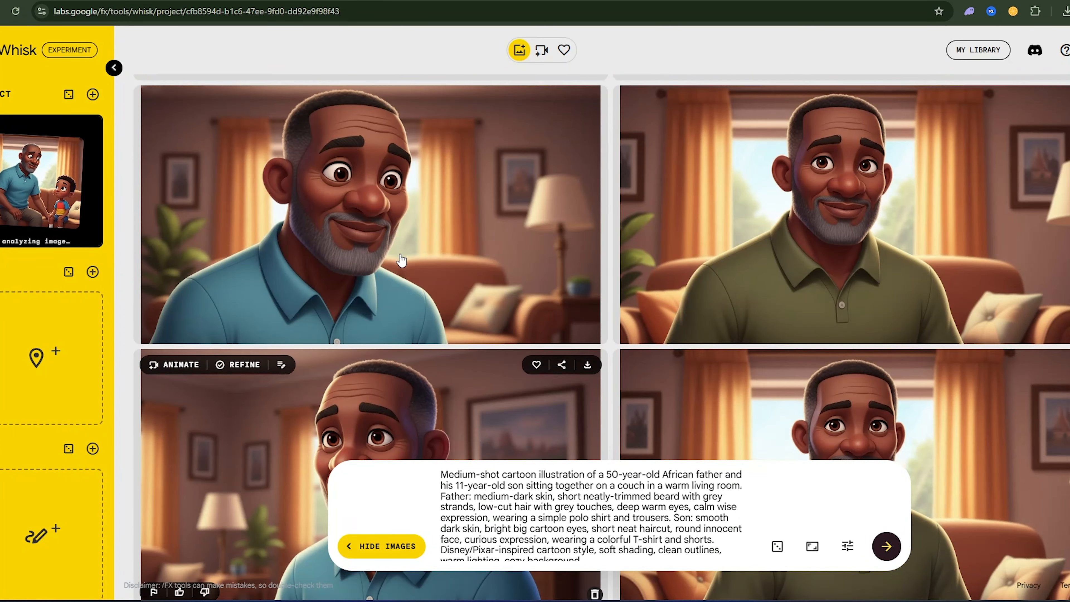
{"action": "scroll", "coordinate": [397, 276], "scroll_direction": "up", "scroll_amount": 4}
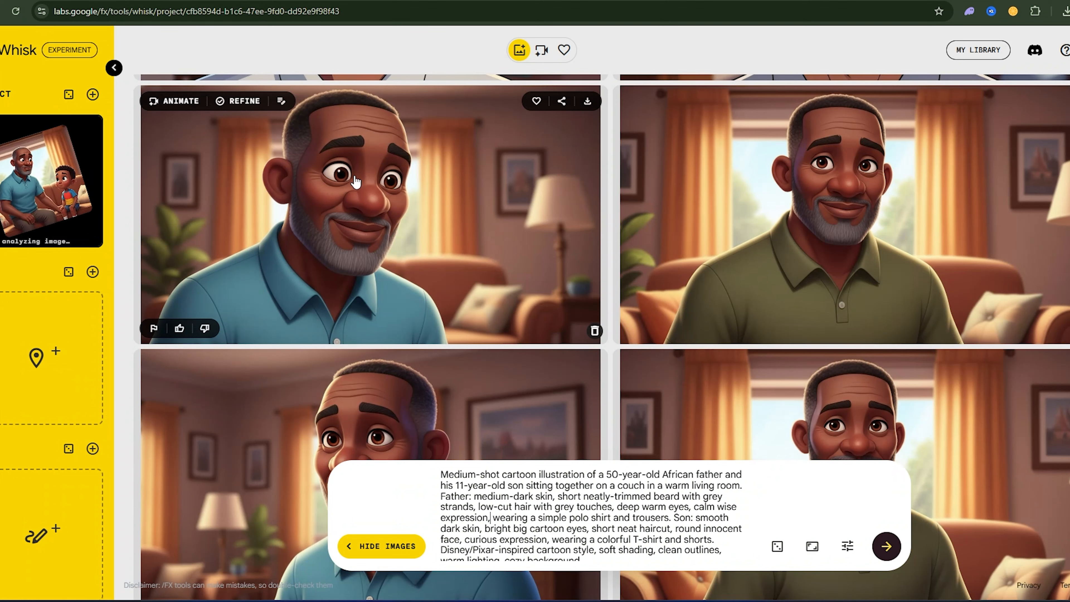
{"action": "scroll", "coordinate": [404, 225], "scroll_direction": "down", "scroll_amount": 1}
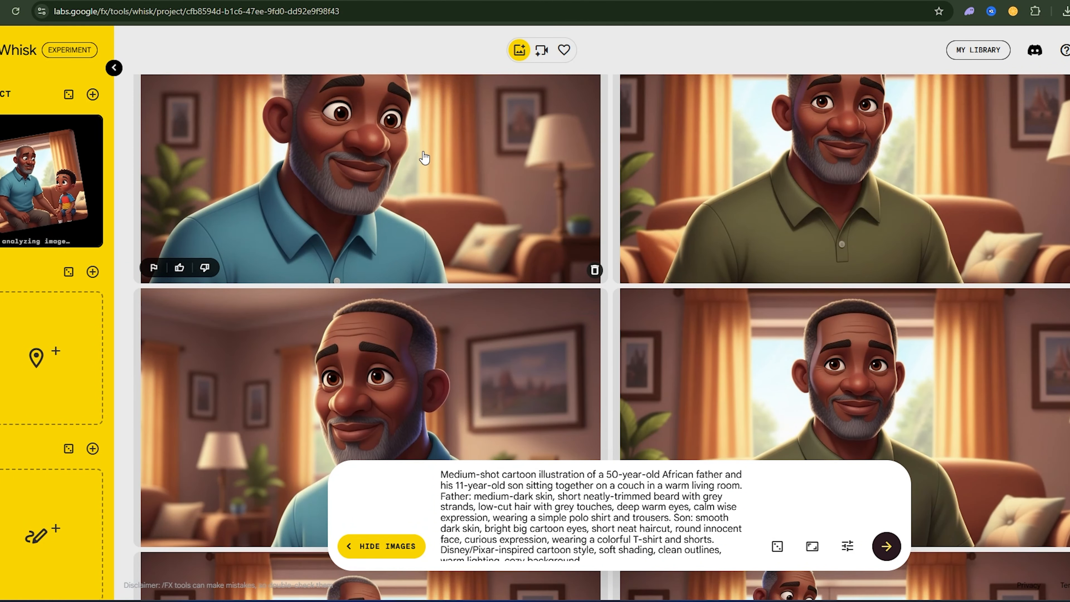
{"action": "scroll", "coordinate": [337, 161], "scroll_direction": "up", "scroll_amount": 2}
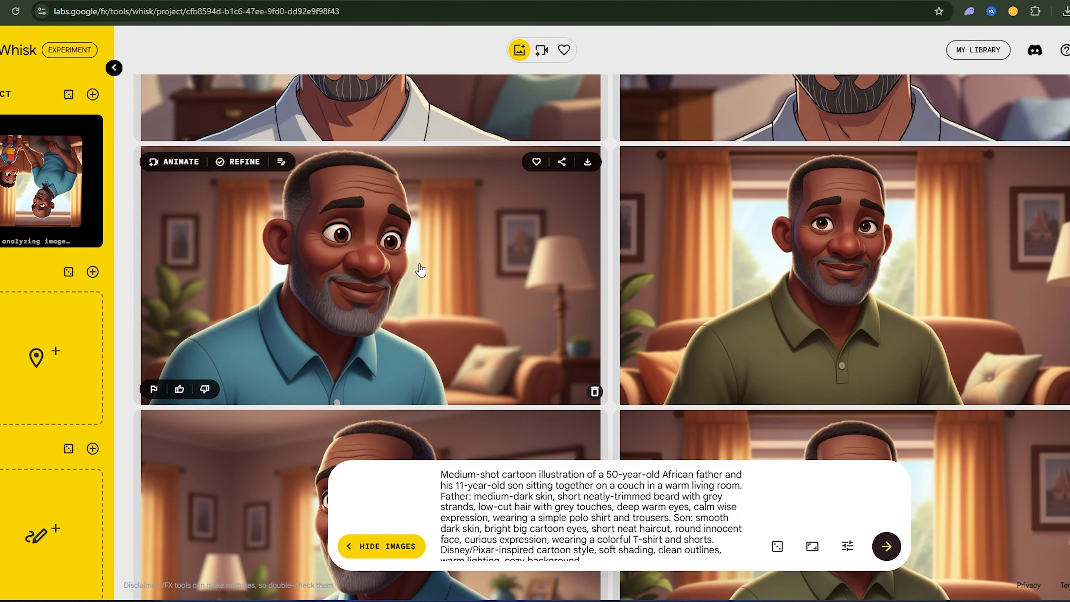
{"action": "scroll", "coordinate": [350, 289], "scroll_direction": "down", "scroll_amount": 5}
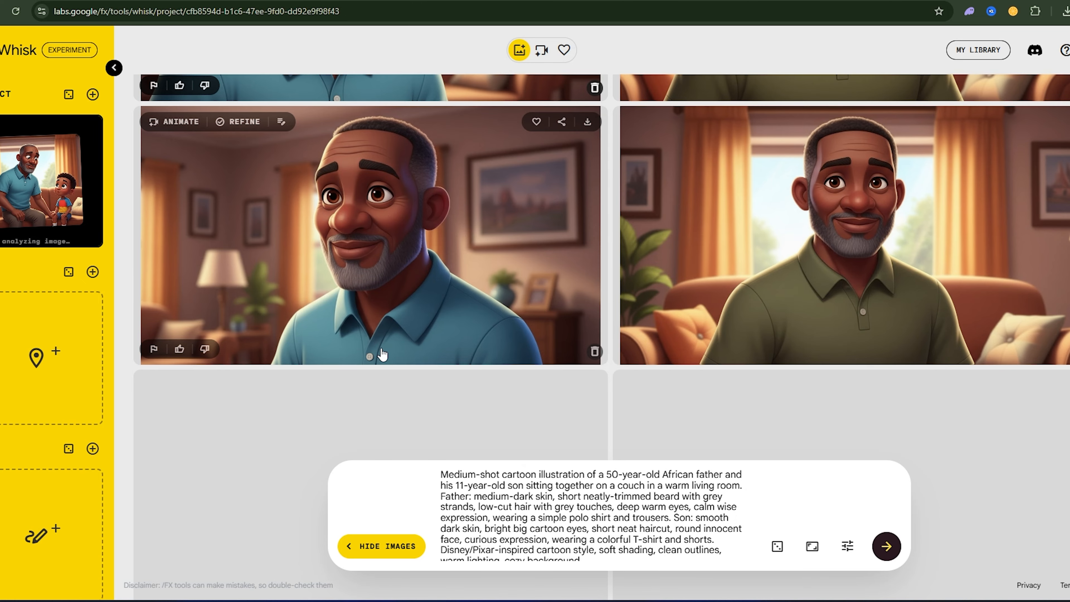
{"action": "scroll", "coordinate": [383, 355], "scroll_direction": "down", "scroll_amount": 3}
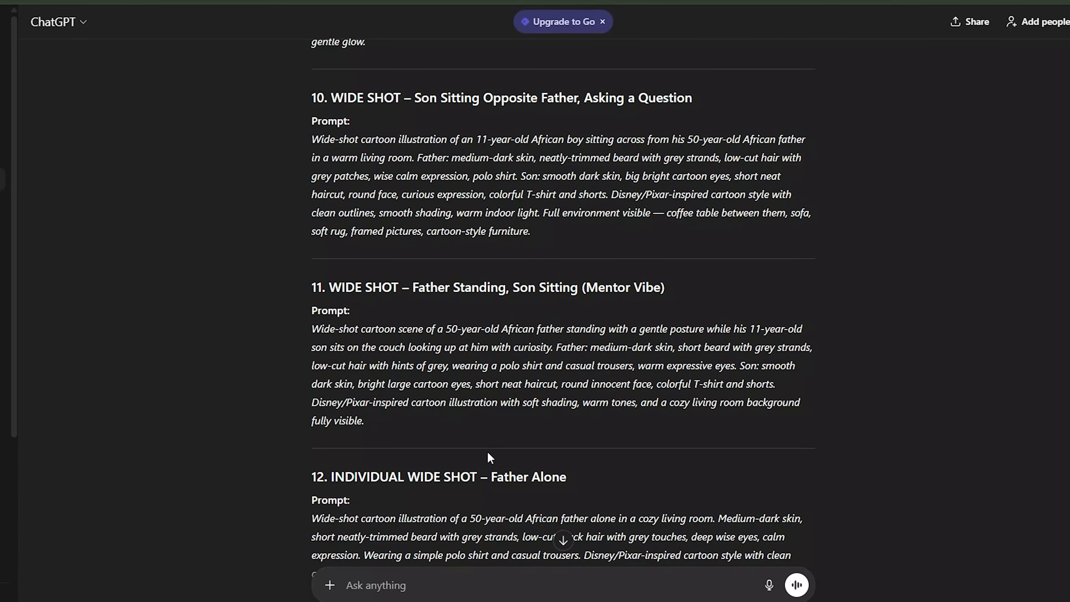
Step: In the ChatGPT conversation, find and copy the full prompt under "2. CLOSE-UP of the Son (Cartoon Style)"
{"action": "scroll", "coordinate": [469, 358], "scroll_direction": "up", "scroll_amount": 6}
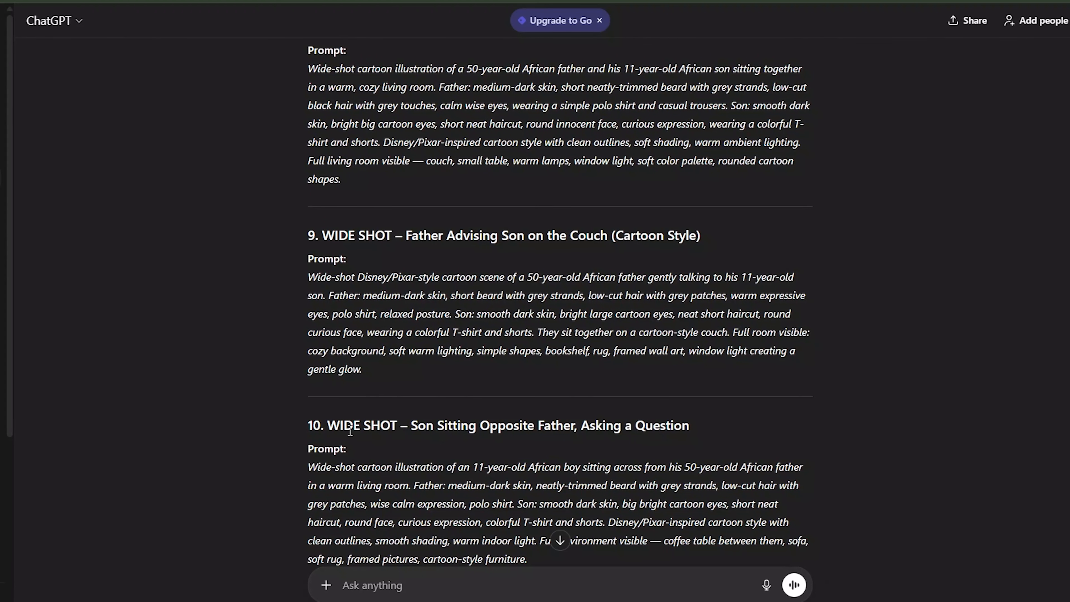
{"action": "scroll", "coordinate": [329, 338], "scroll_direction": "up", "scroll_amount": 20}
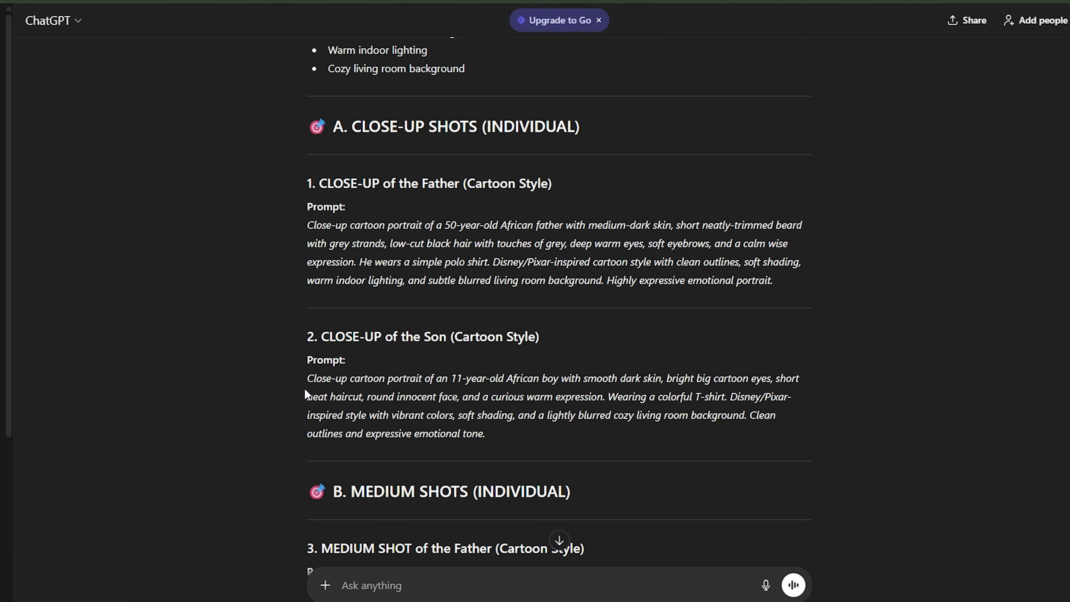
{"action": "left_click_drag", "start_coordinate": [308, 380], "coordinate": [474, 427]}
{"action": "key", "text": "ctrl+c"}
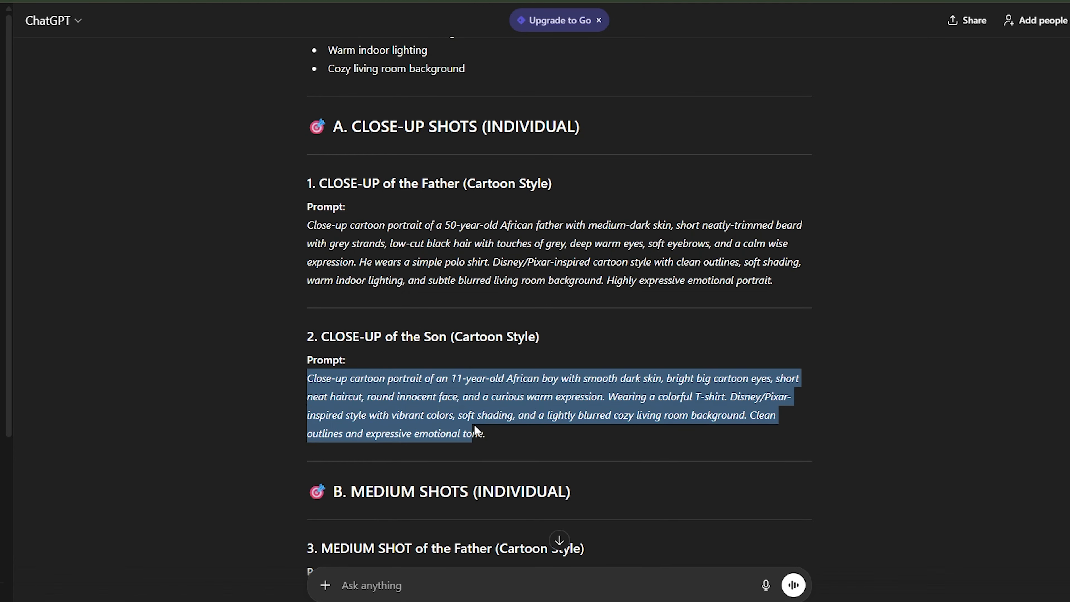
{"action": "right_click", "coordinate": [687, 323]}
{"action": "left_click", "coordinate": [710, 332]}
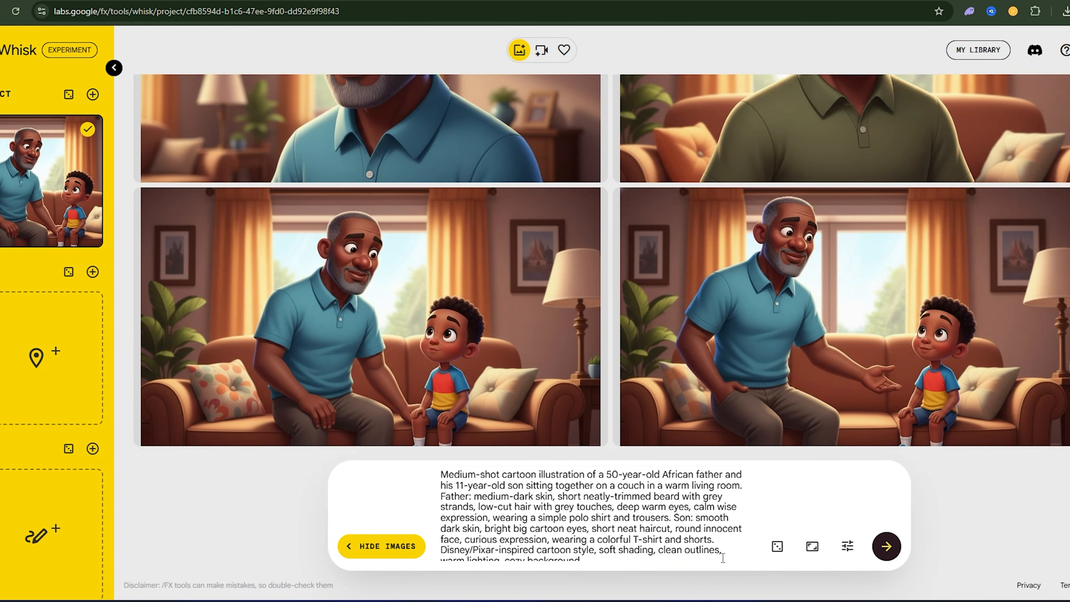
Step: Replace the Whisk prompt with the copied close-up prompt of the 11-year-old boy, check the seed and precise reference settings, and generate the images
{"action": "left_click_drag", "start_coordinate": [726, 557], "coordinate": [433, 464]}
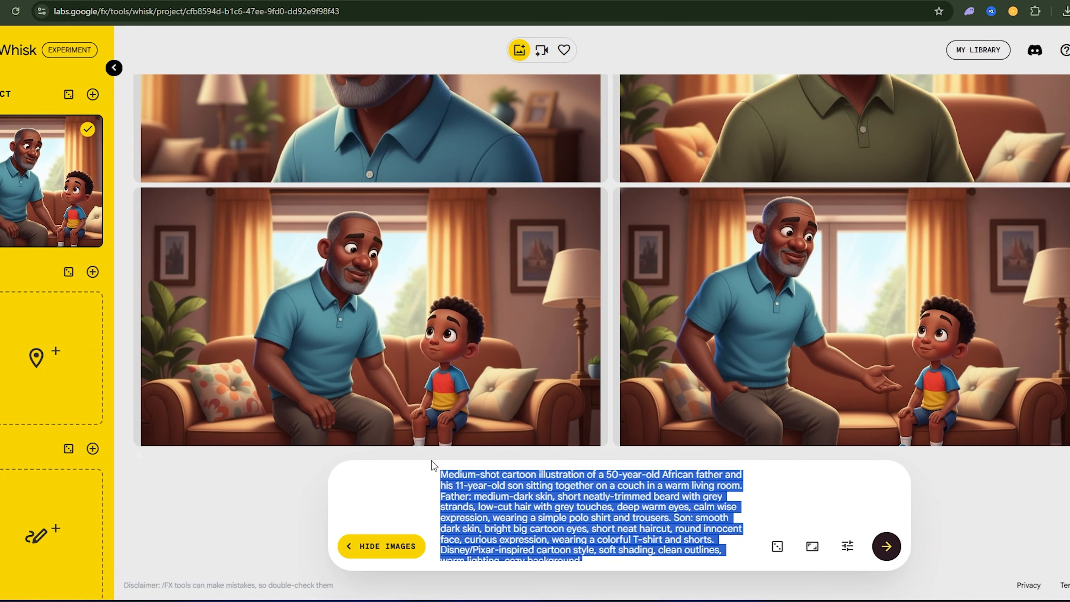
{"action": "key", "text": "ctrl+v"}
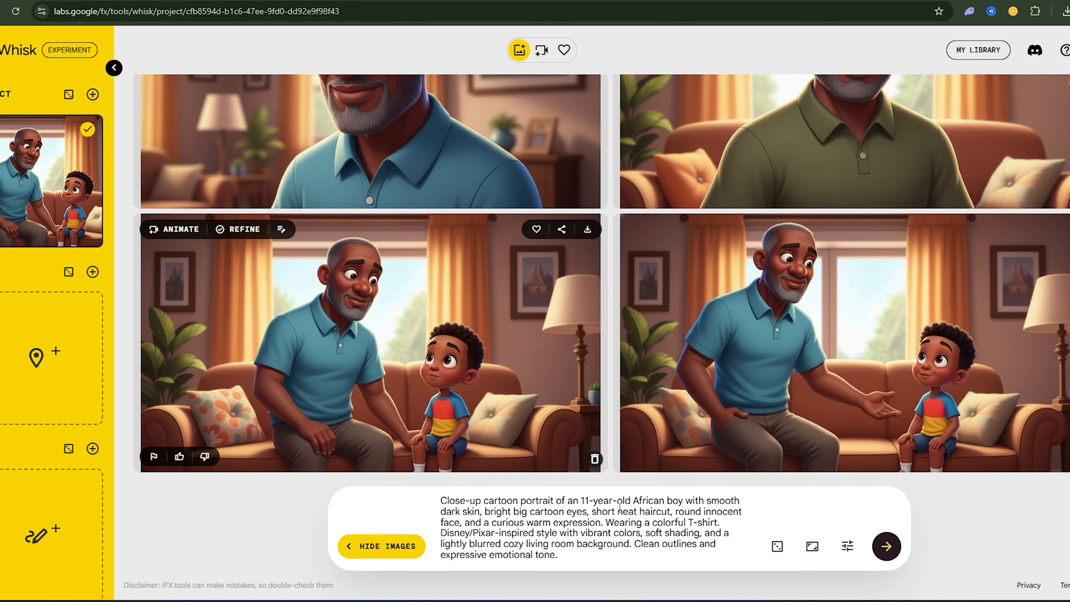
{"action": "left_click", "coordinate": [847, 546]}
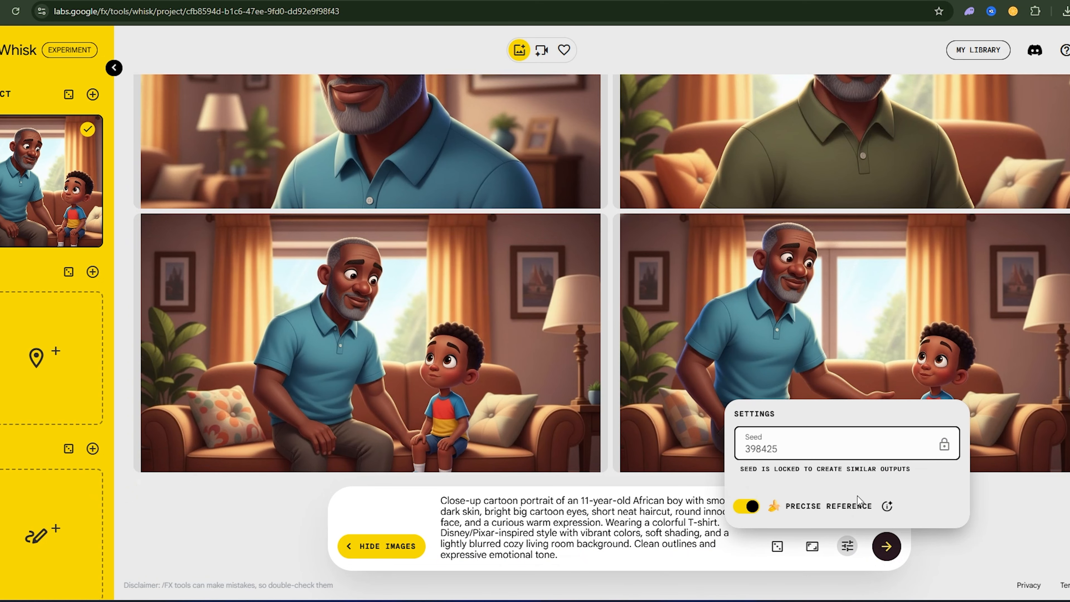
{"action": "left_click", "coordinate": [550, 527]}
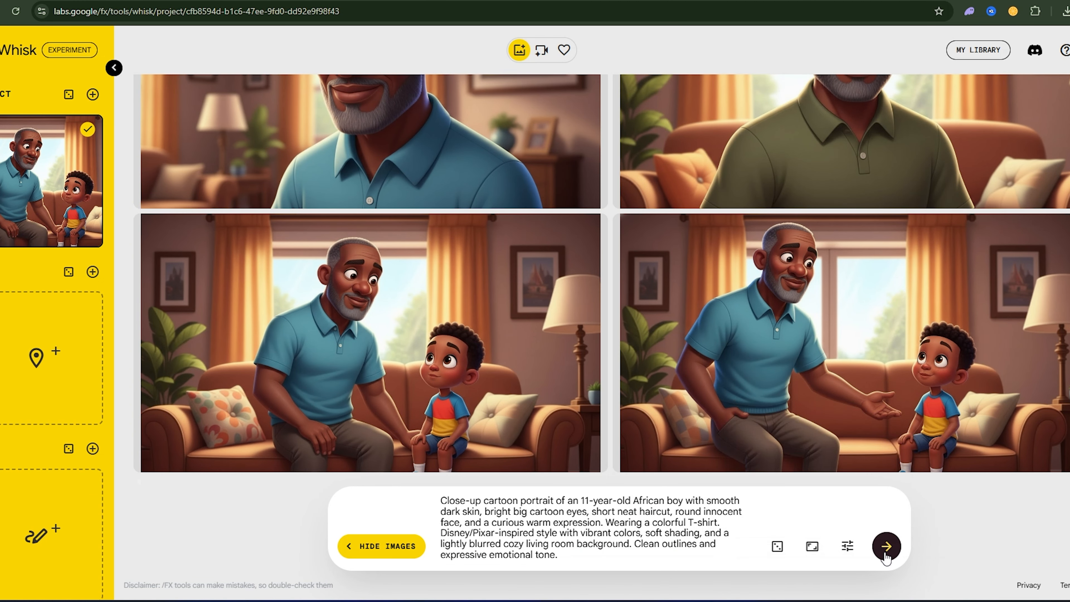
{"action": "left_click", "coordinate": [886, 553]}
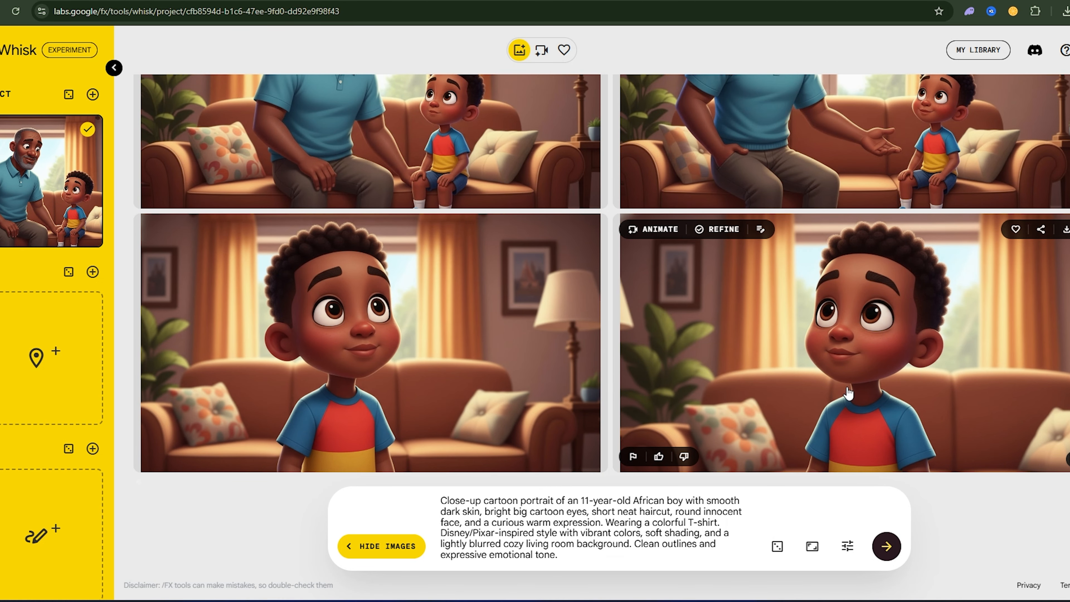
Step: Compare the new close-ups of the son with the earlier father-and-son images and download the second close-up
{"action": "scroll", "coordinate": [483, 241], "scroll_direction": "up", "scroll_amount": 3}
{"action": "scroll", "coordinate": [800, 337], "scroll_direction": "down", "scroll_amount": 3}
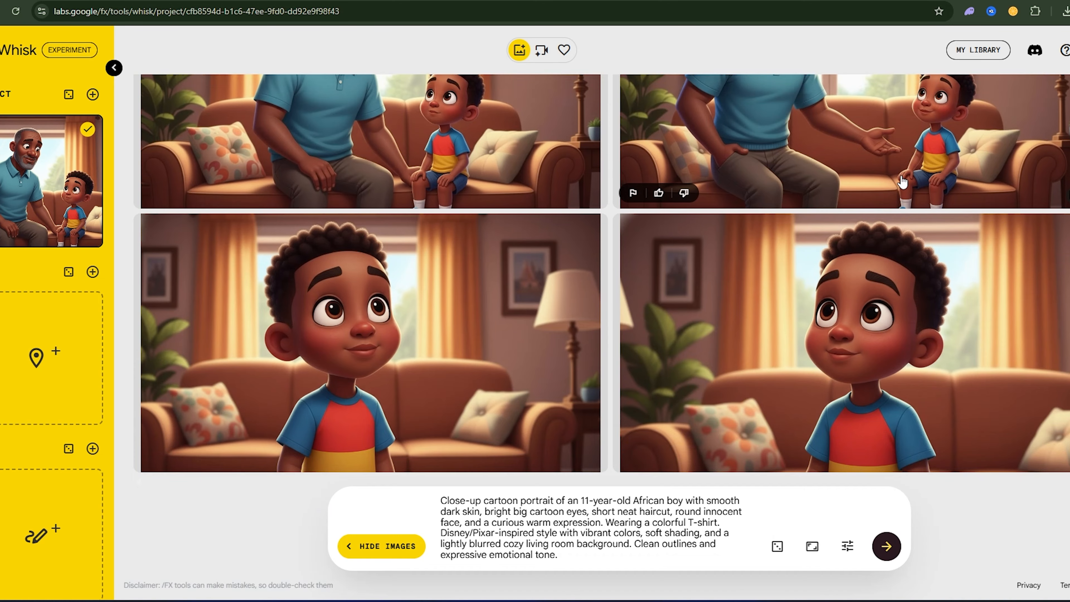
{"action": "scroll", "coordinate": [899, 181], "scroll_direction": "up", "scroll_amount": 3}
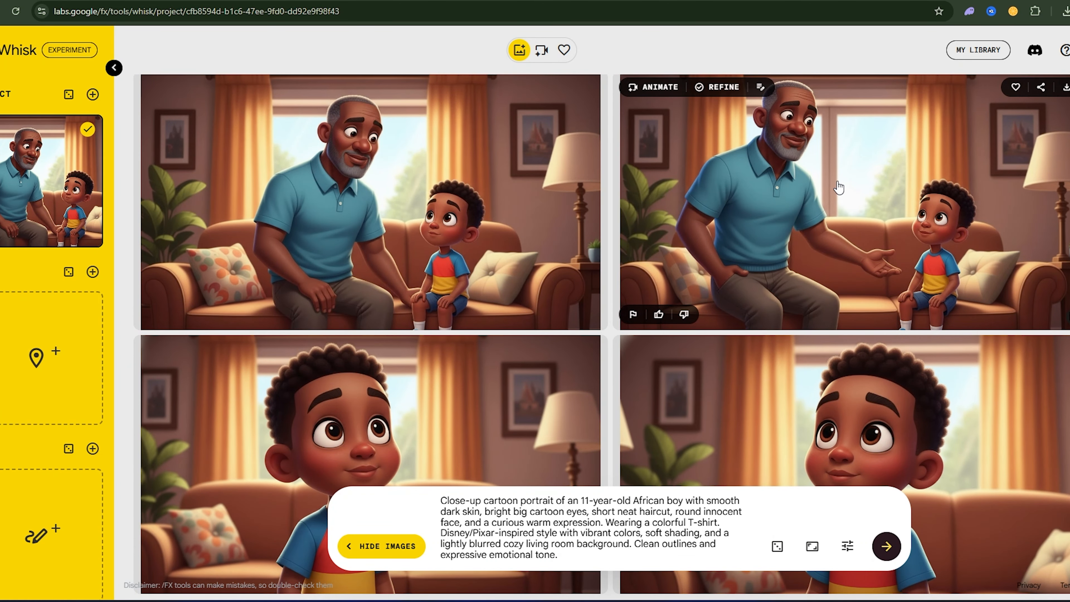
{"action": "scroll", "coordinate": [850, 303], "scroll_direction": "down", "scroll_amount": 3}
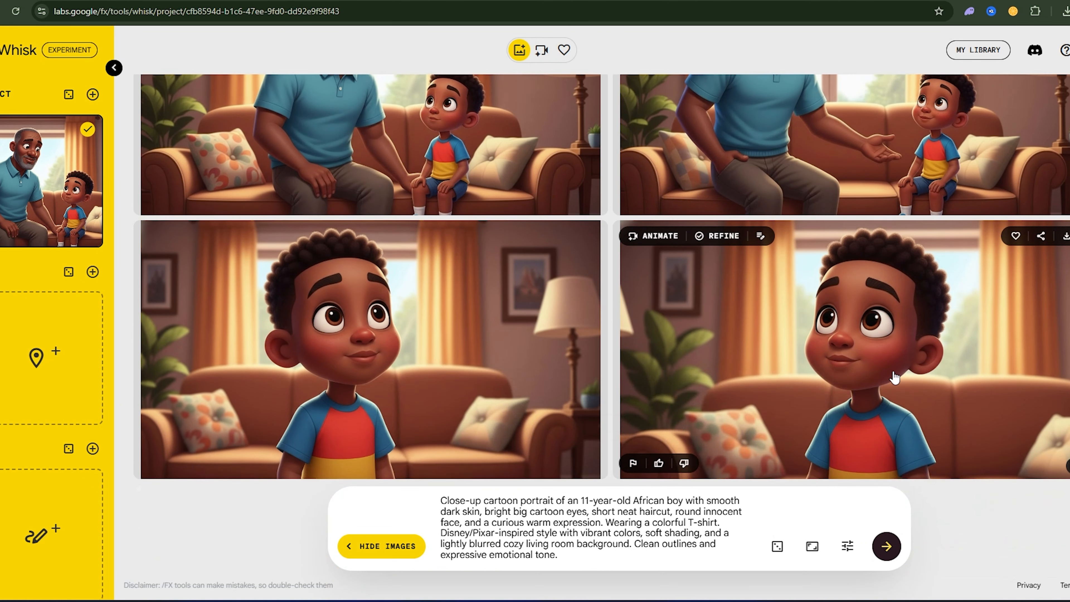
{"action": "left_click", "coordinate": [1066, 230]}
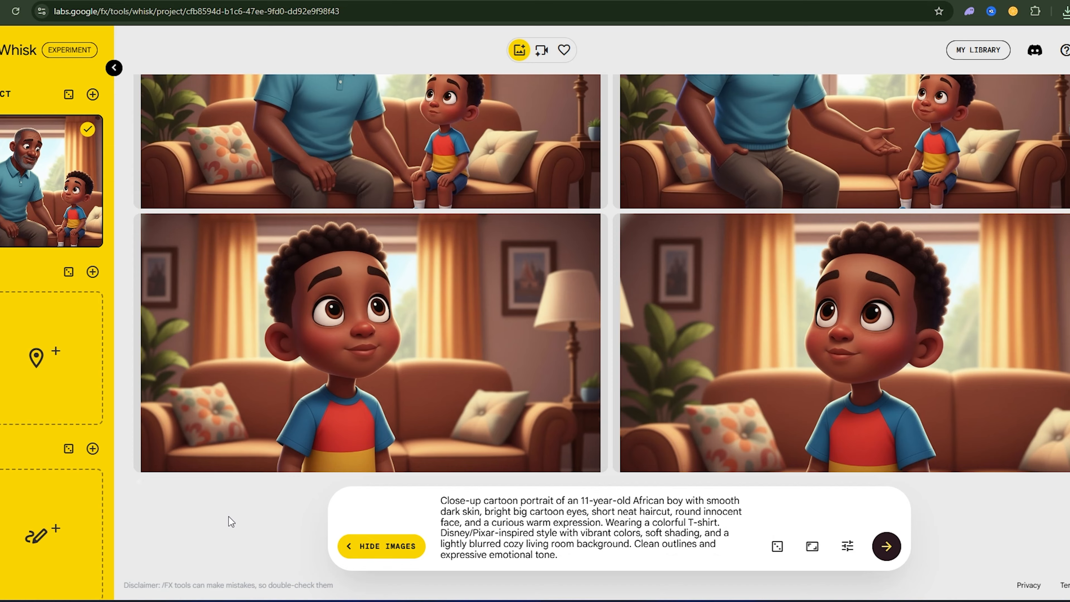
Step: Switch to ChatGPT and copy the full prompt under "9. WIDE SHOT – Father Advising Son on the Couch (Cartoon Style)"
{"action": "mouse_move", "coordinate": [388, 292]}
{"action": "key", "text": "alt+Tab"}
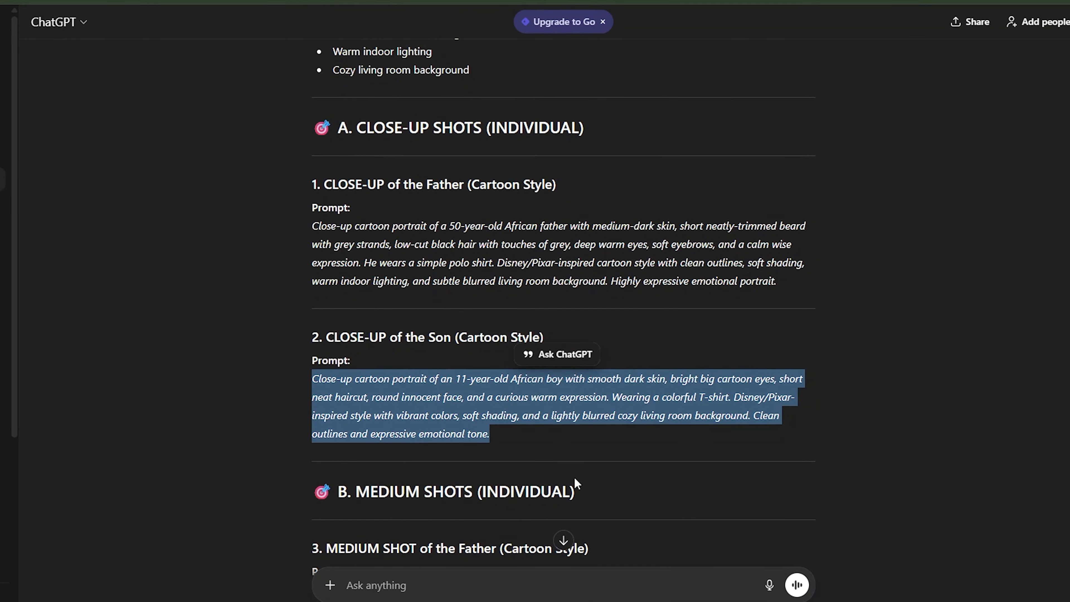
{"action": "scroll", "coordinate": [459, 444], "scroll_direction": "down", "scroll_amount": 10}
{"action": "scroll", "coordinate": [458, 444], "scroll_direction": "down", "scroll_amount": 15}
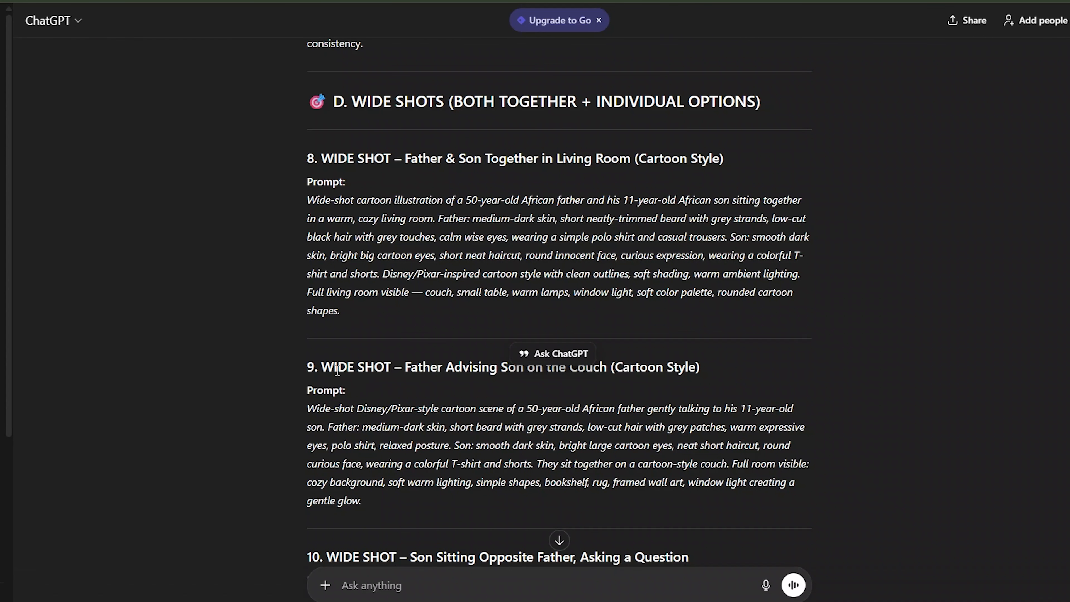
{"action": "scroll", "coordinate": [335, 371], "scroll_direction": "down", "scroll_amount": 3}
{"action": "scroll", "coordinate": [405, 339], "scroll_direction": "down", "scroll_amount": 1}
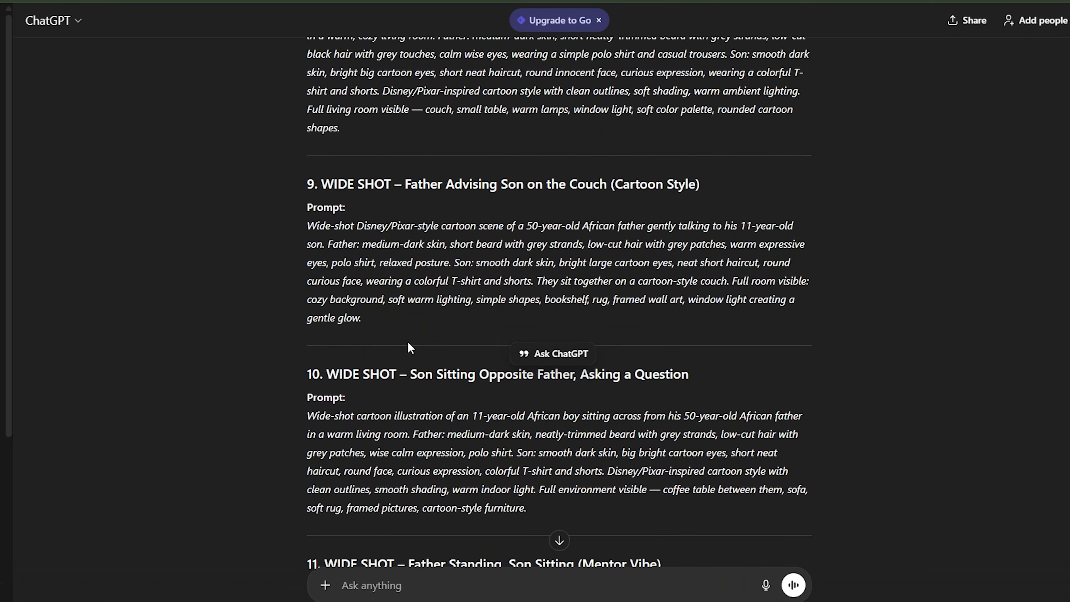
{"action": "scroll", "coordinate": [309, 345], "scroll_direction": "up", "scroll_amount": 3}
{"action": "left_click_drag", "start_coordinate": [310, 344], "coordinate": [381, 417]}
{"action": "key", "text": "ctrl+c"}
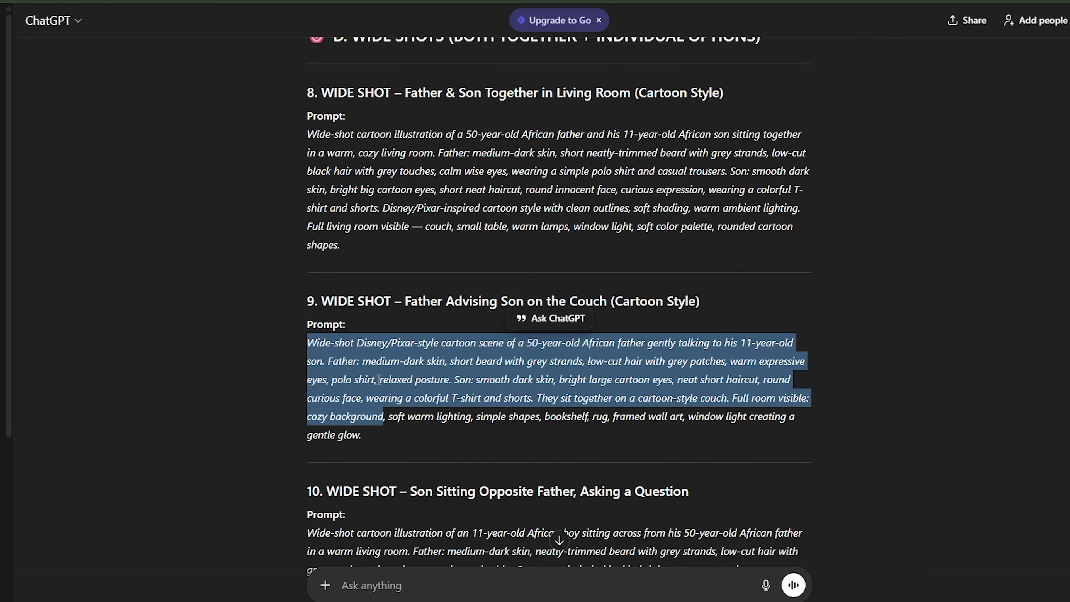
{"action": "right_click", "coordinate": [376, 379]}
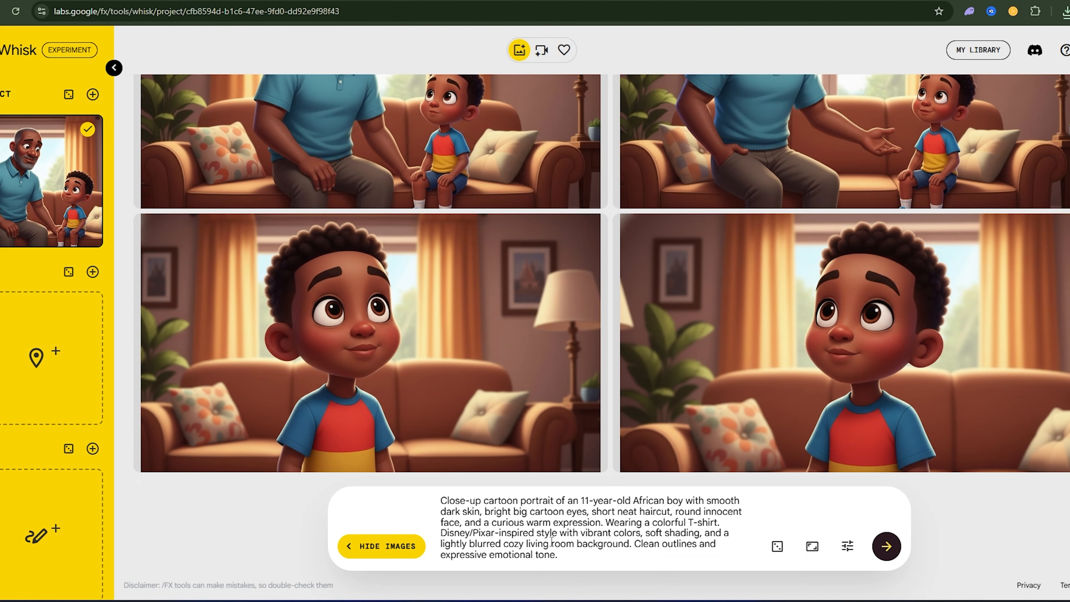
Step: Replace the Whisk prompt with the copied wide-shot prompt of the father gently talking to his son and generate the images
{"action": "left_click_drag", "start_coordinate": [564, 558], "coordinate": [440, 501]}
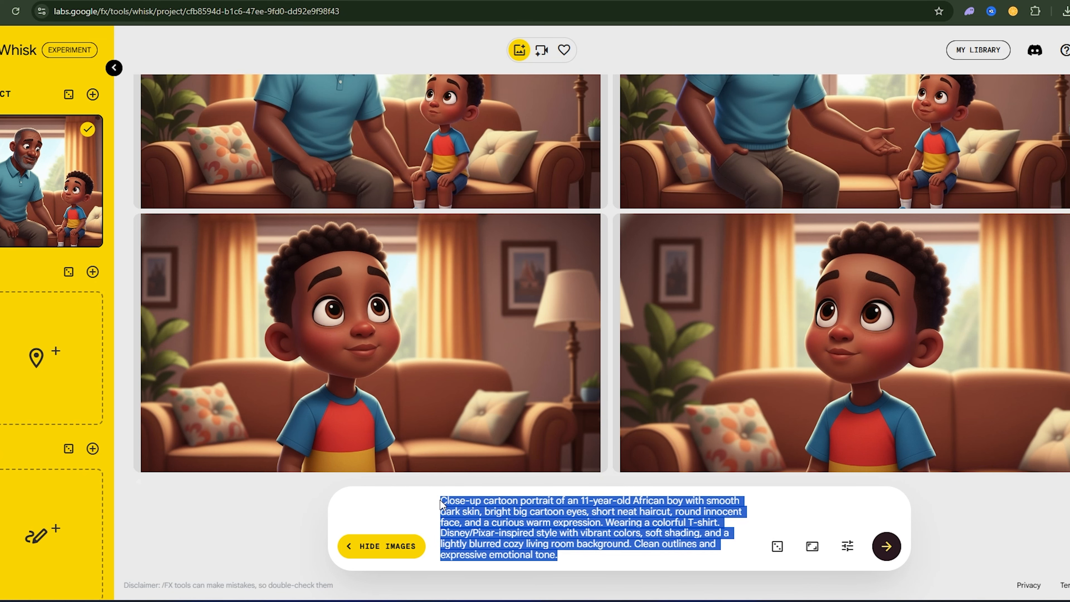
{"action": "key", "text": "ctrl+v"}
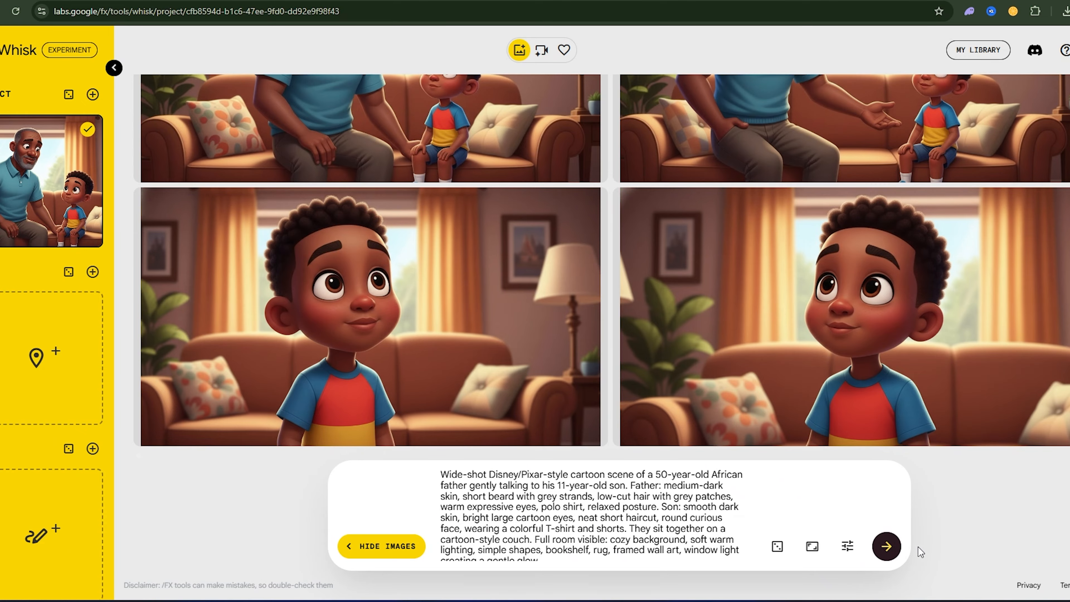
{"action": "left_click", "coordinate": [887, 546]}
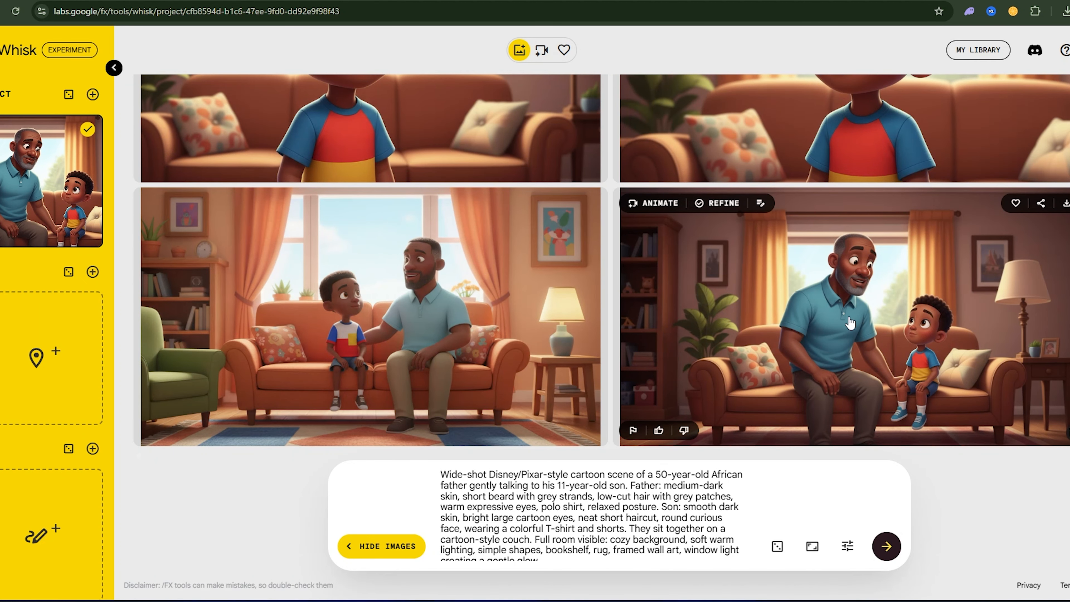
Step: View the second wide-shot image enlarged, close it, and compare the characters across the close-up, medium-shot and wide-shot images
{"action": "left_click", "coordinate": [868, 334]}
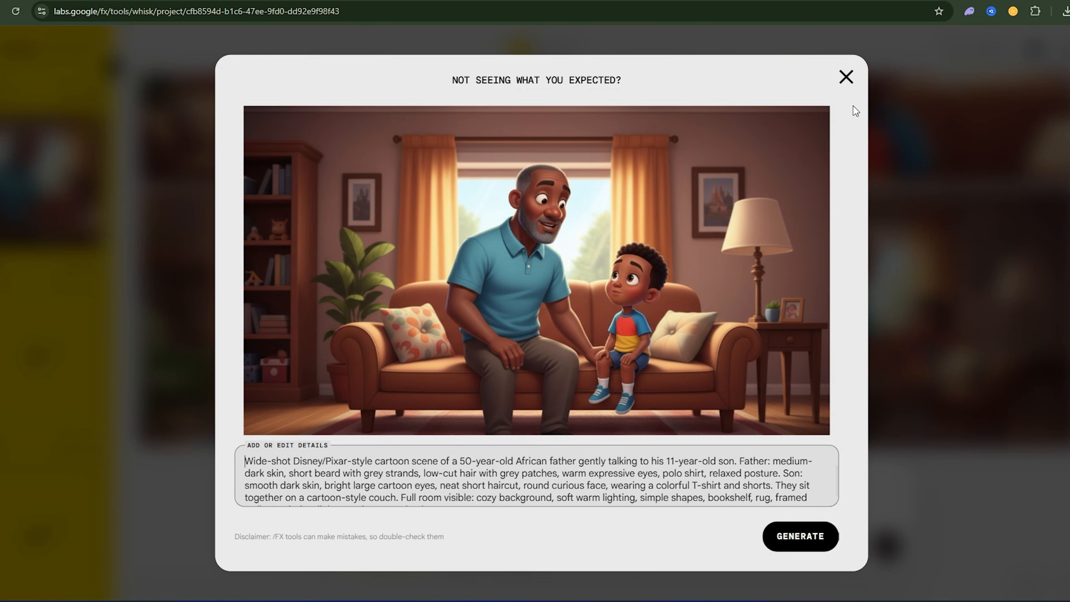
{"action": "left_click", "coordinate": [839, 81]}
{"action": "scroll", "coordinate": [568, 329], "scroll_direction": "up", "scroll_amount": 5}
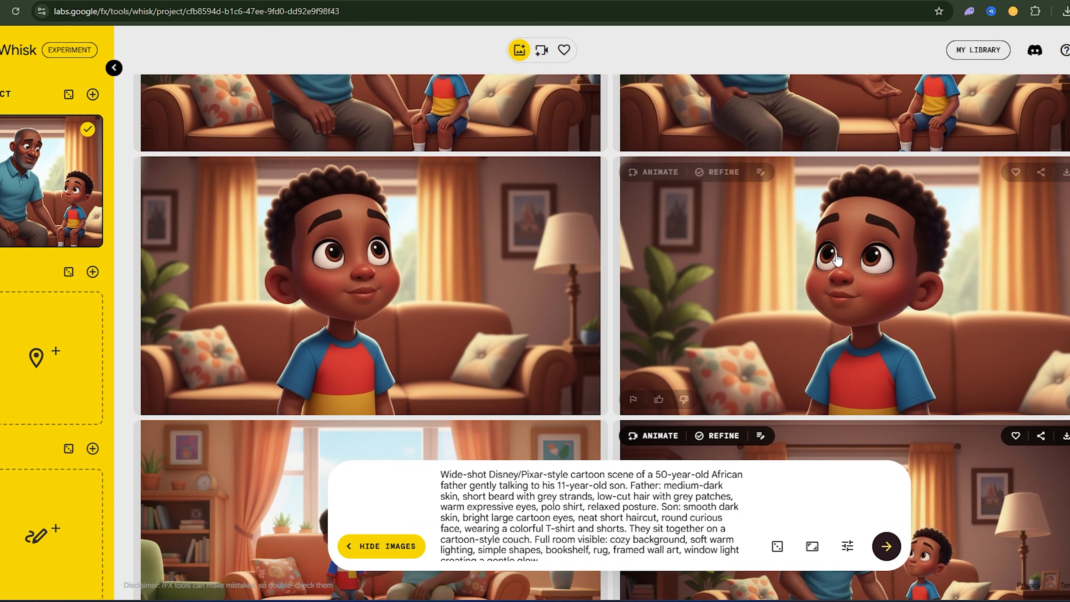
{"action": "scroll", "coordinate": [783, 304], "scroll_direction": "down", "scroll_amount": 4}
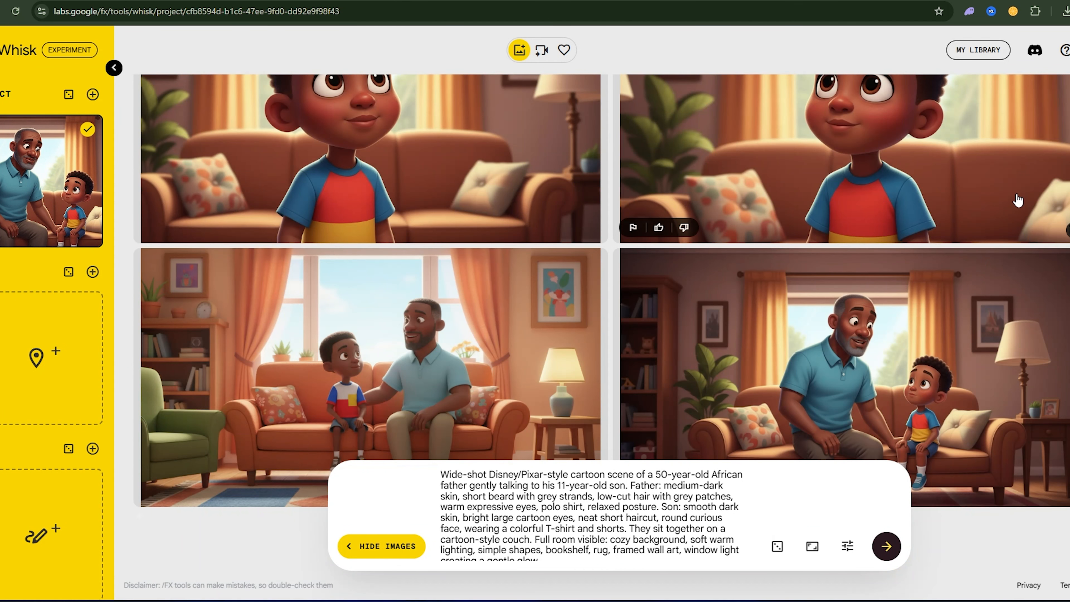
{"action": "scroll", "coordinate": [619, 423], "scroll_direction": "up", "scroll_amount": 8}
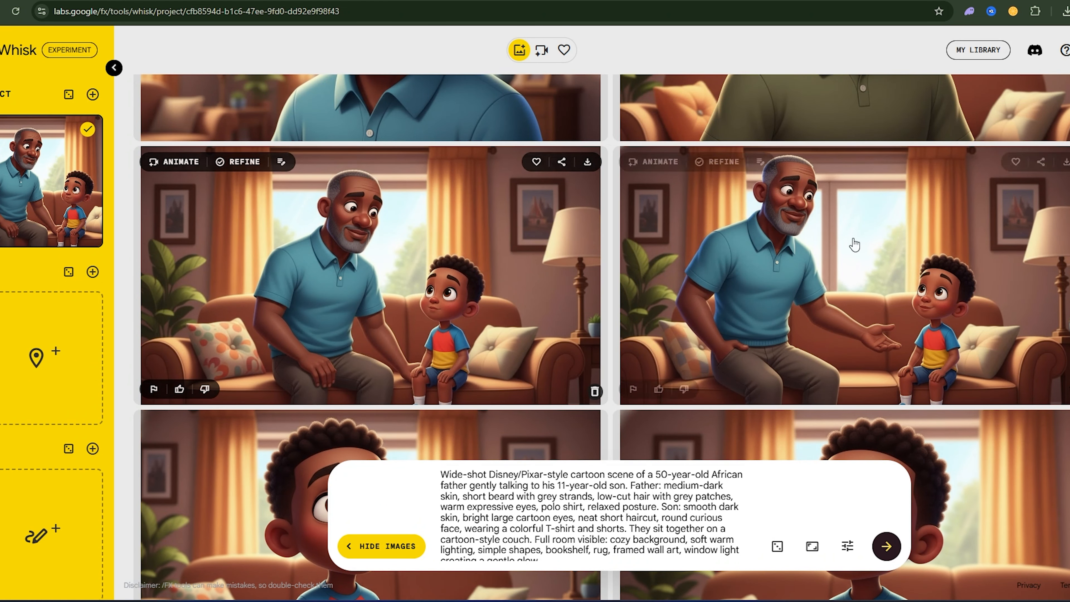
{"action": "scroll", "coordinate": [640, 276], "scroll_direction": "up", "scroll_amount": 5}
{"action": "scroll", "coordinate": [335, 344], "scroll_direction": "down", "scroll_amount": 5}
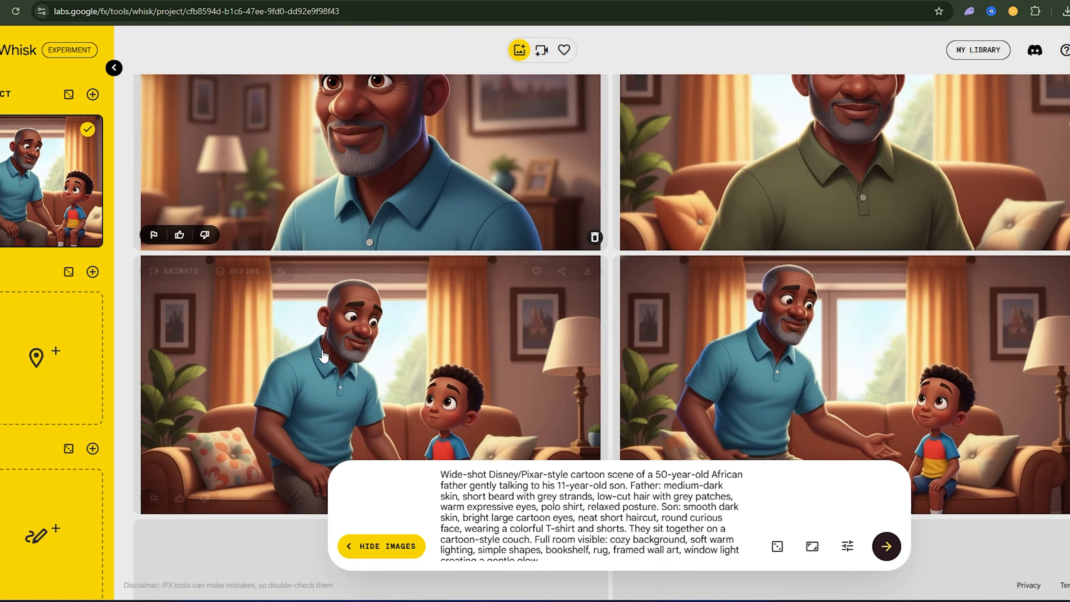
{"action": "scroll", "coordinate": [291, 320], "scroll_direction": "down", "scroll_amount": 5}
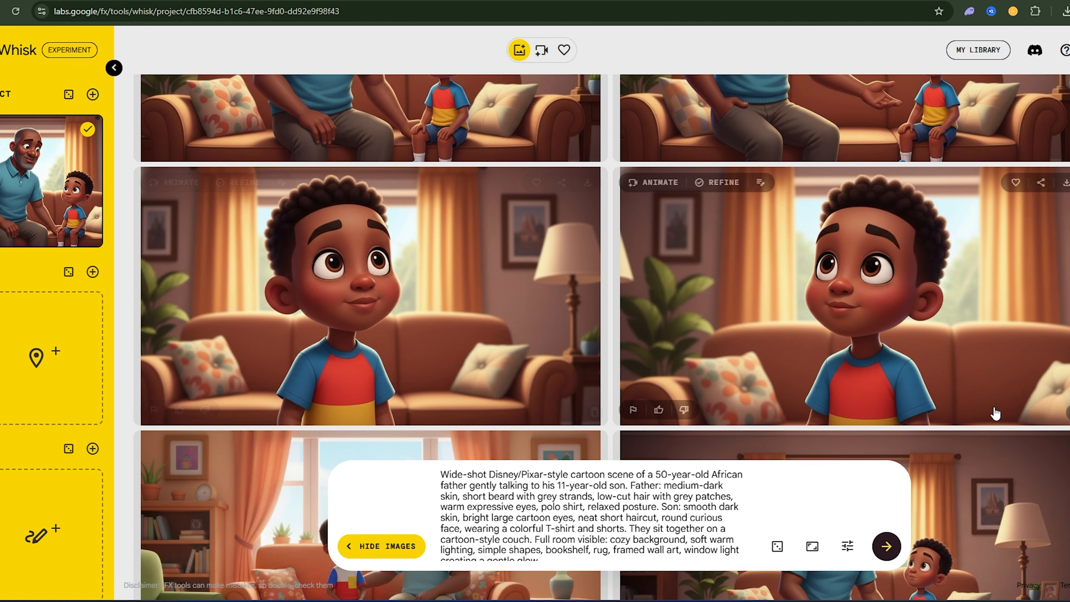
{"action": "scroll", "coordinate": [991, 413], "scroll_direction": "down", "scroll_amount": 5}
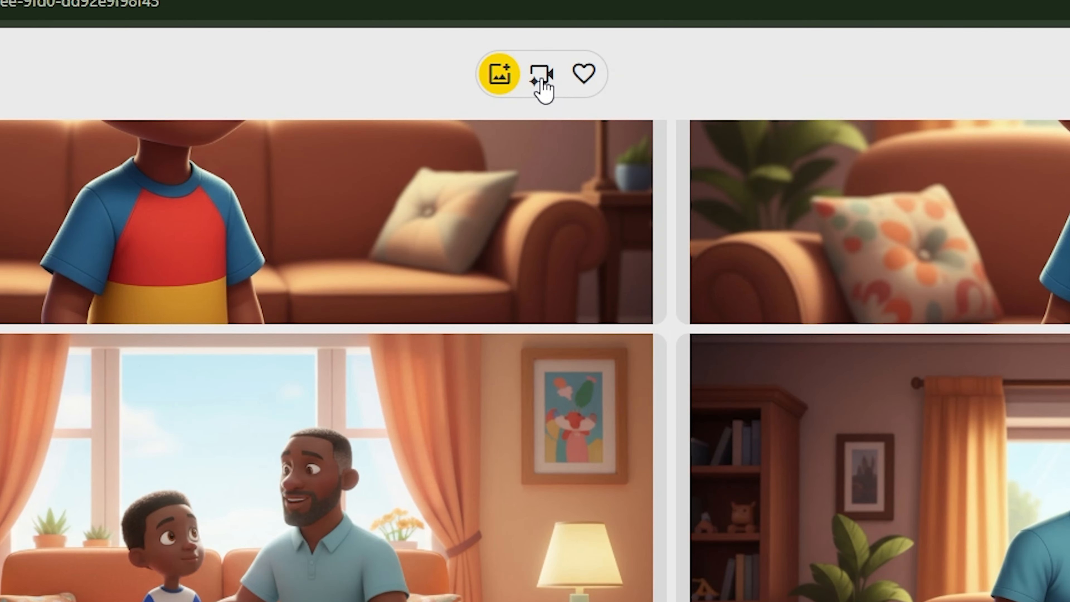
Step: Open the generated videos, view the first father-and-son clip, and return to the generated images to review the earlier shots
{"action": "left_click", "coordinate": [543, 81]}
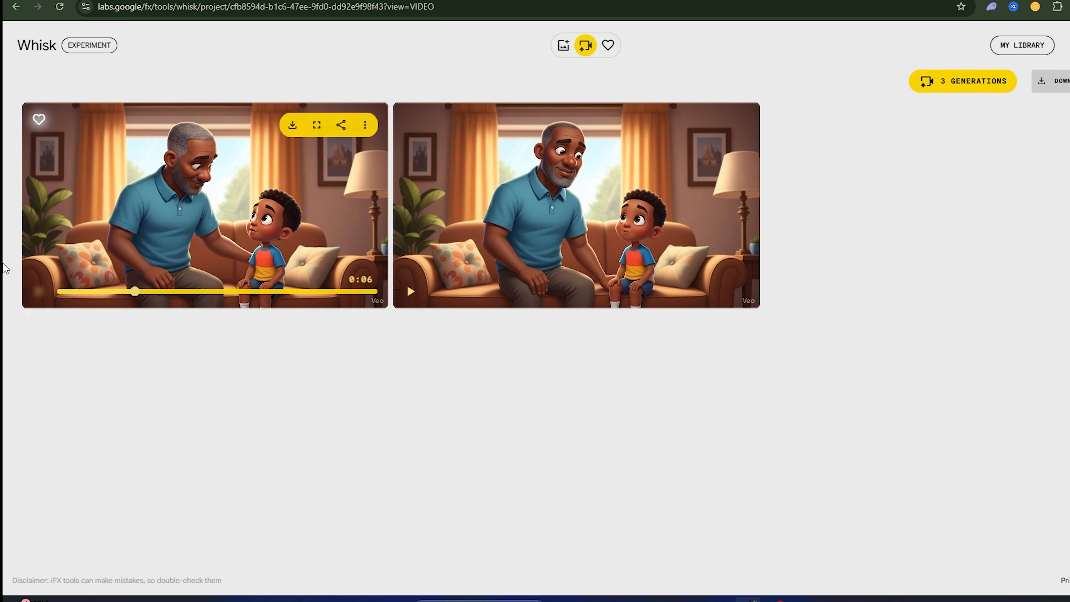
{"action": "left_click", "coordinate": [38, 292]}
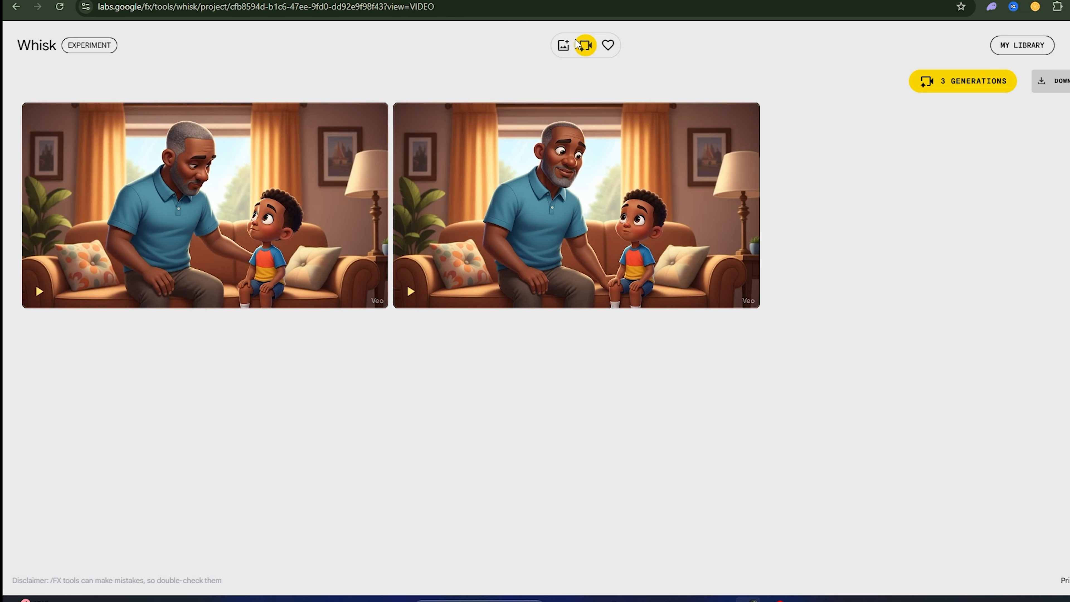
{"action": "left_click", "coordinate": [563, 47]}
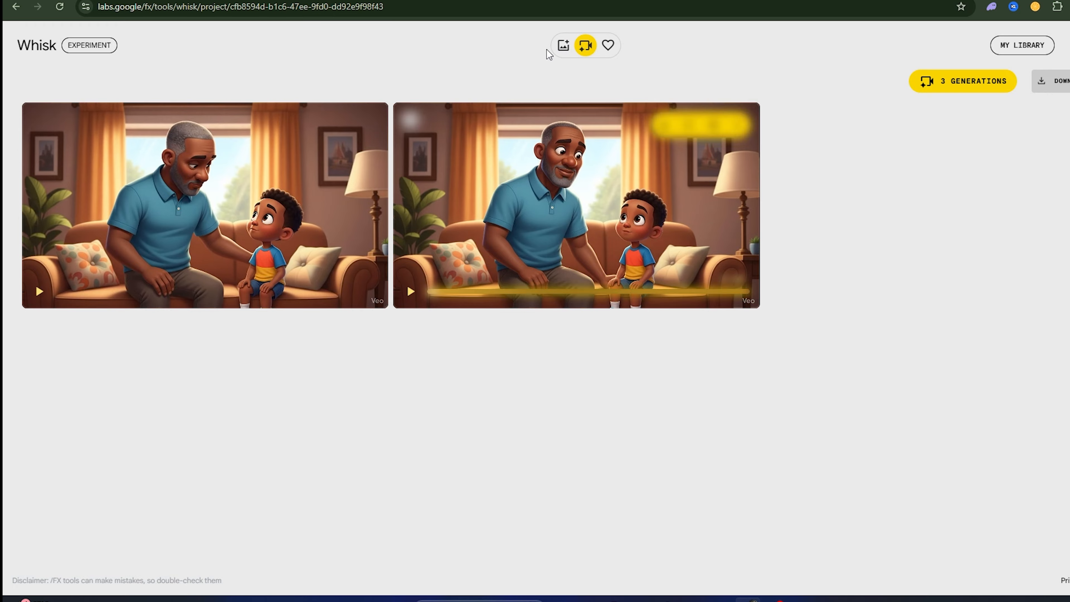
{"action": "left_click", "coordinate": [563, 46]}
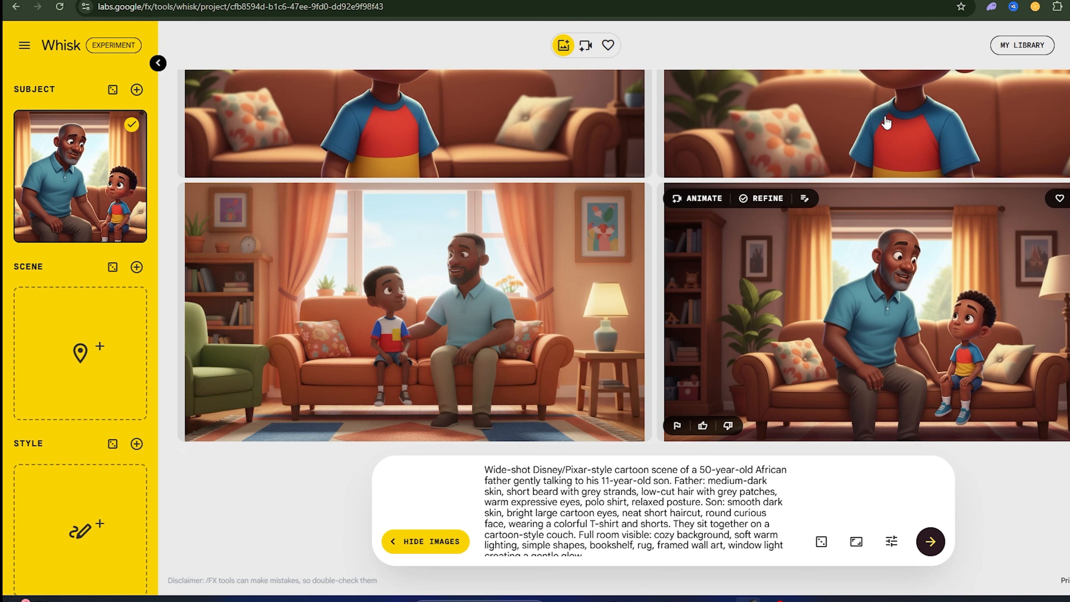
{"action": "scroll", "coordinate": [625, 208], "scroll_direction": "up", "scroll_amount": 8}
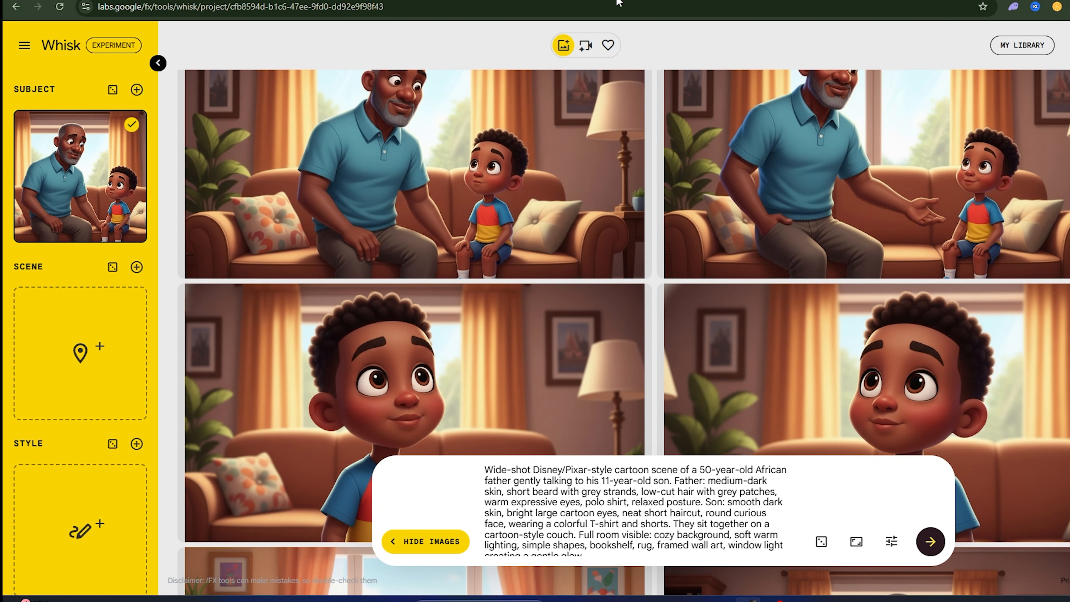
Step: Reopen the generated videos and play the second father-and-son clip, followed by the first one
{"action": "left_click", "coordinate": [588, 48]}
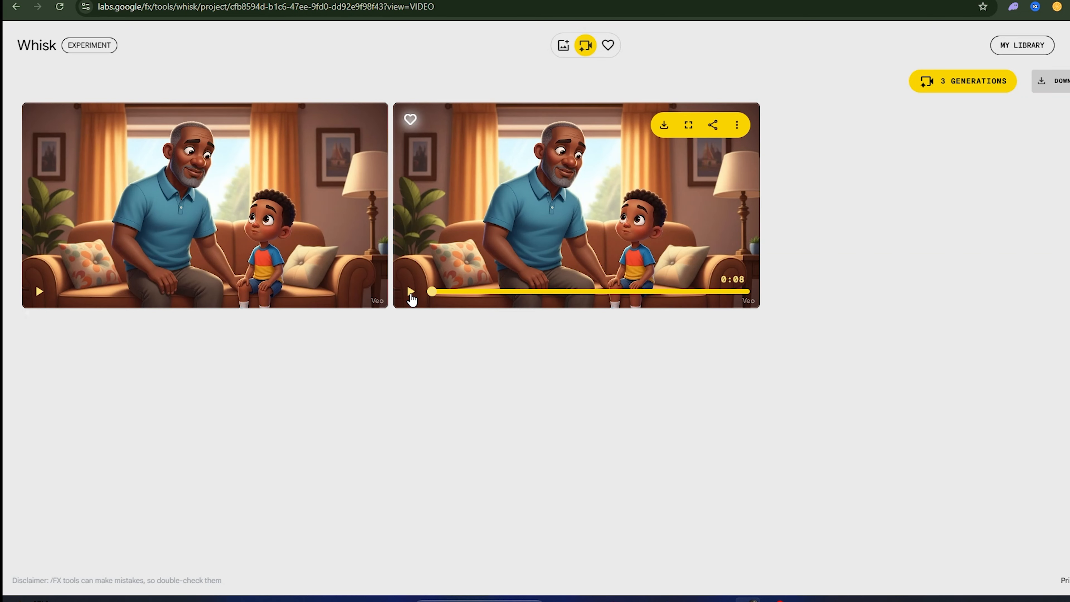
{"action": "left_click", "coordinate": [411, 293]}
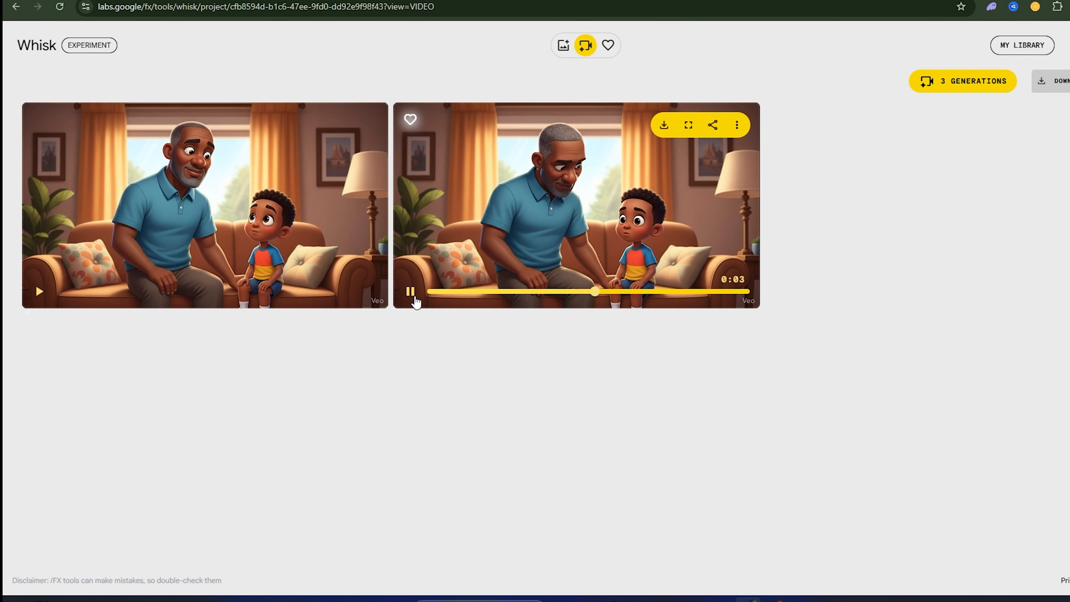
{"action": "left_click", "coordinate": [411, 292]}
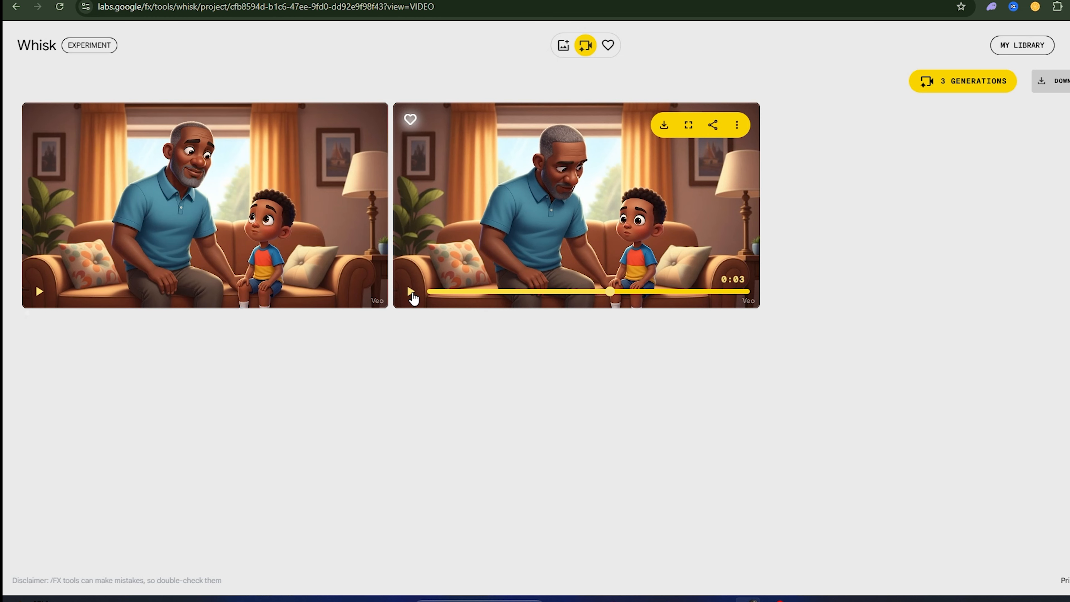
{"action": "mouse_move", "coordinate": [103, 294]}
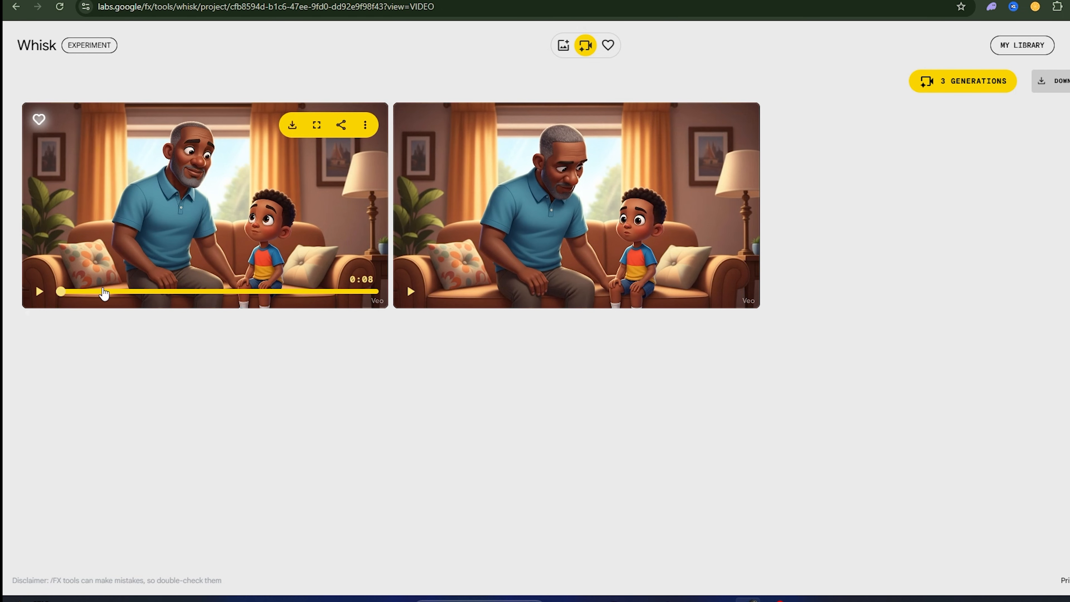
{"action": "left_click", "coordinate": [40, 298]}
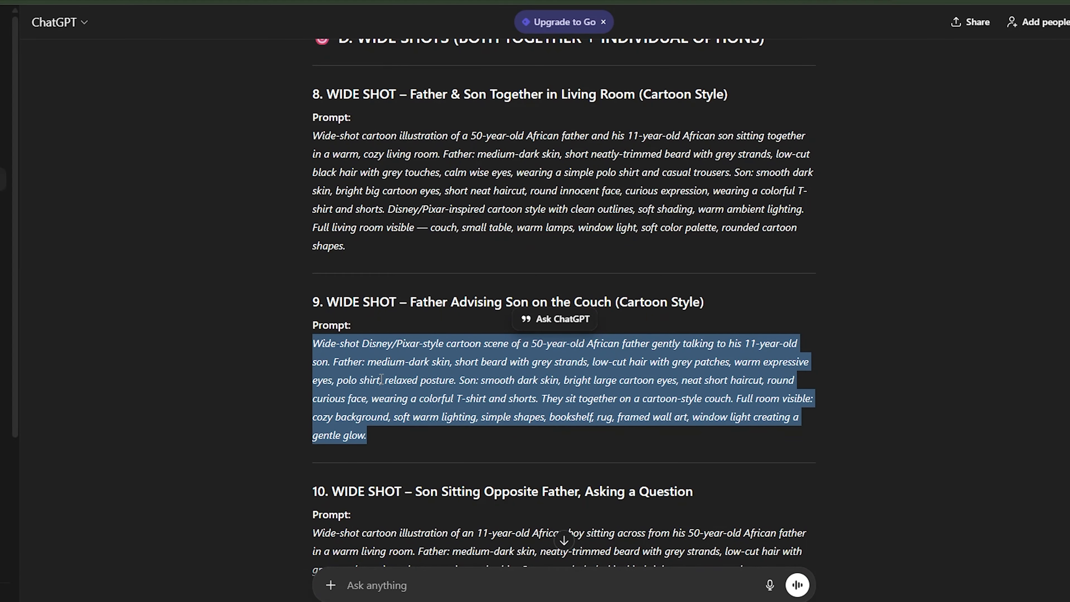
Step: Switch to ChatGPT and copy the son's line and direction under "SHOT 4 — MEDIUM SHOT on SON" in the Grok animation instructions
{"action": "scroll", "coordinate": [381, 379], "scroll_direction": "down", "scroll_amount": 15}
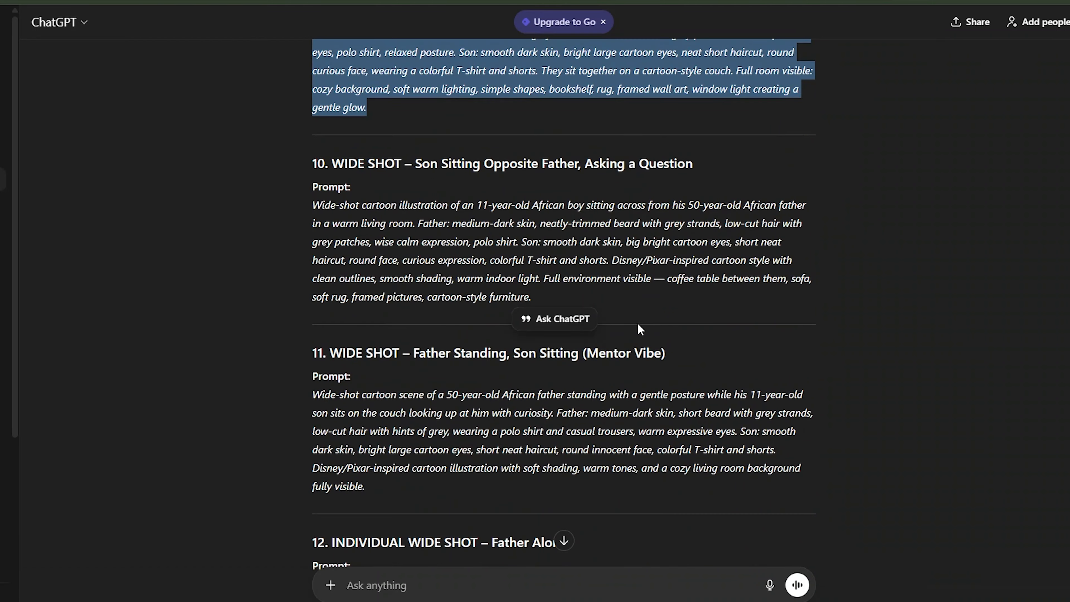
{"action": "scroll", "coordinate": [681, 323], "scroll_direction": "down", "scroll_amount": 10}
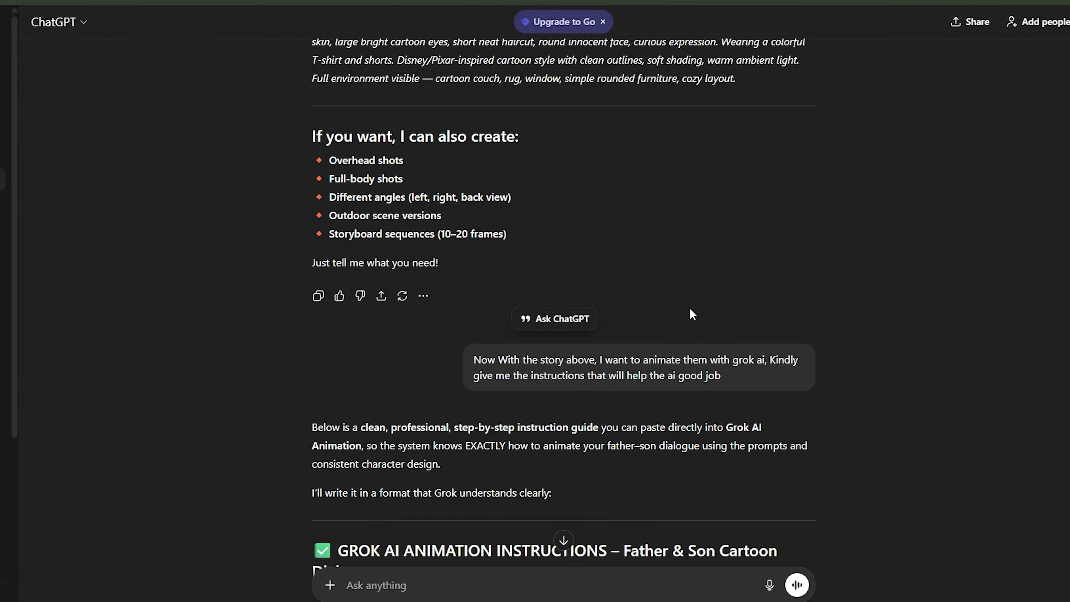
{"action": "scroll", "coordinate": [726, 311], "scroll_direction": "down", "scroll_amount": 10}
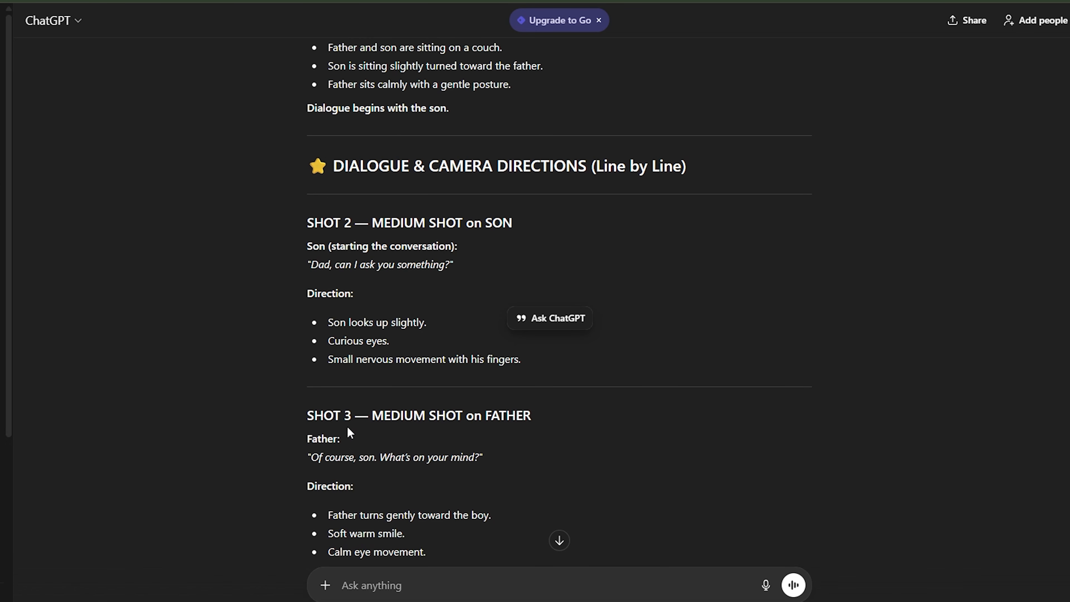
{"action": "scroll", "coordinate": [347, 426], "scroll_direction": "down", "scroll_amount": 2}
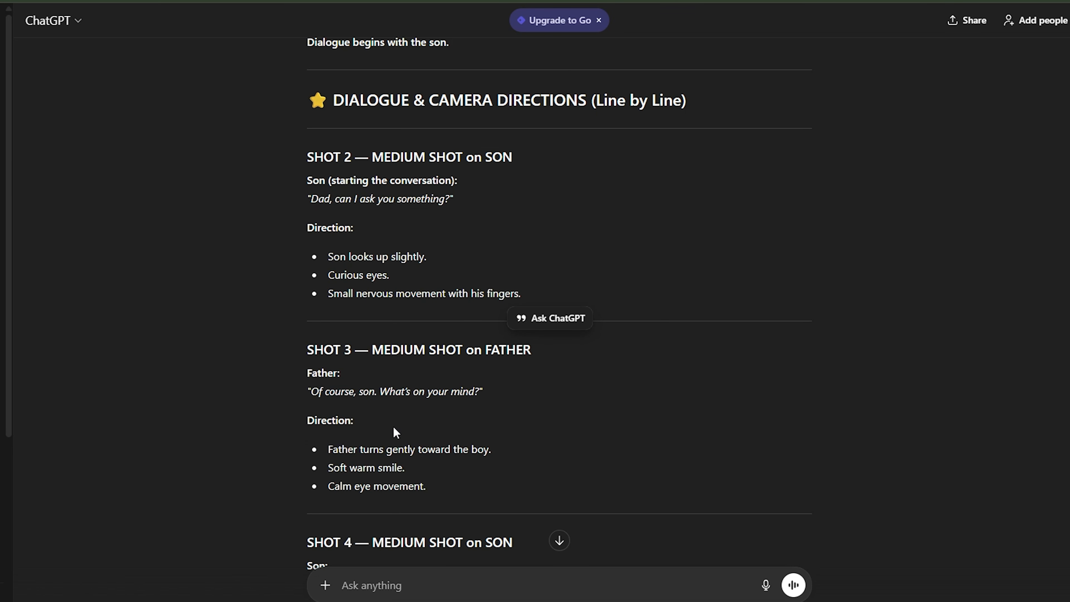
{"action": "scroll", "coordinate": [361, 434], "scroll_direction": "down", "scroll_amount": 2}
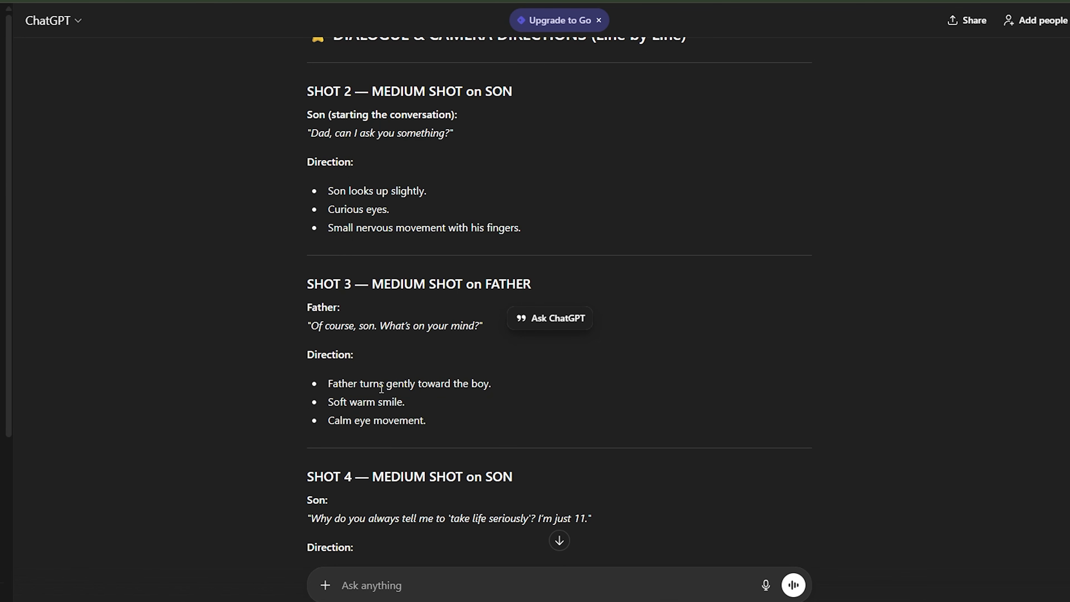
{"action": "scroll", "coordinate": [407, 415], "scroll_direction": "down", "scroll_amount": 2}
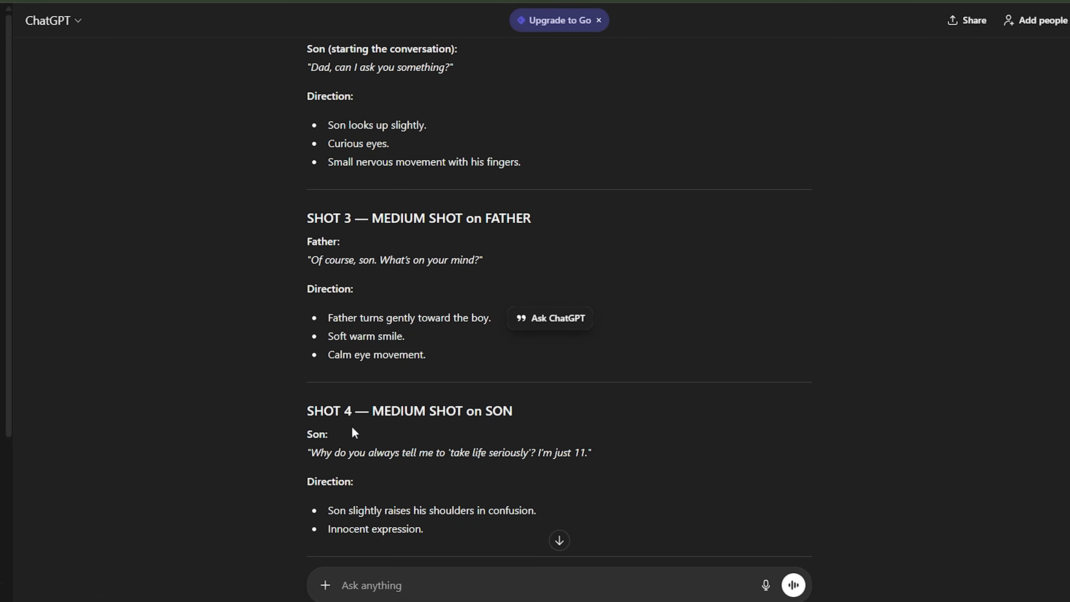
{"action": "scroll", "coordinate": [354, 432], "scroll_direction": "down", "scroll_amount": 2}
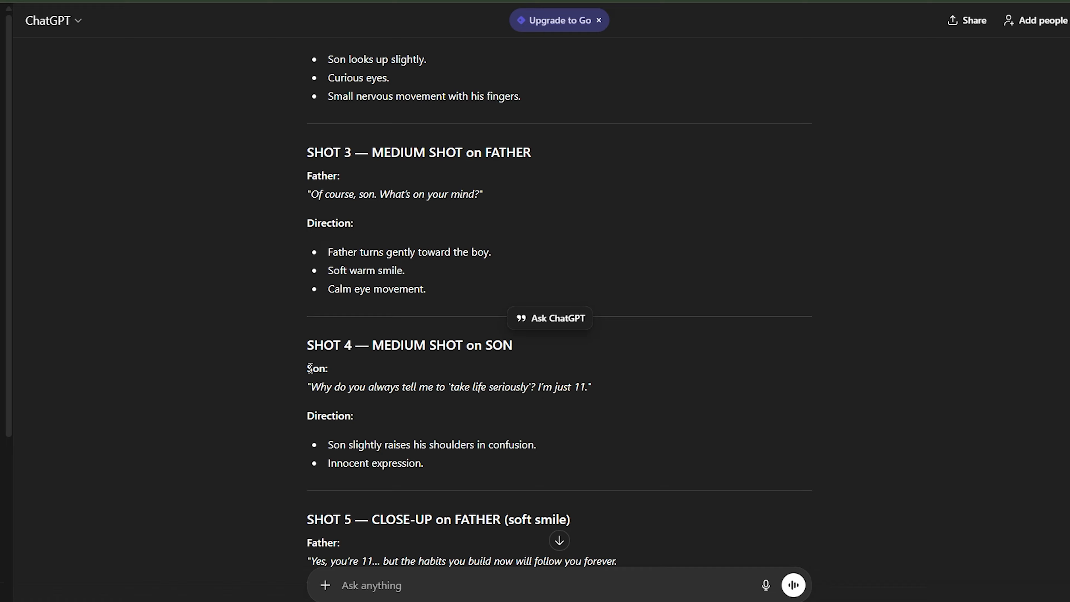
{"action": "left_click_drag", "start_coordinate": [308, 365], "coordinate": [448, 470]}
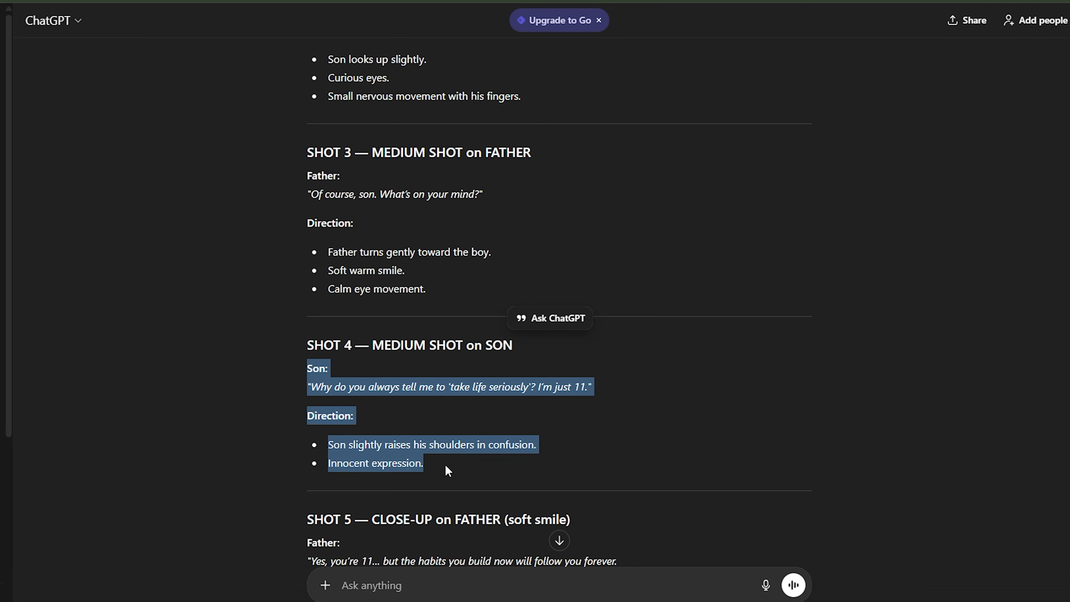
{"action": "right_click", "coordinate": [398, 452]}
{"action": "left_click", "coordinate": [414, 468]}
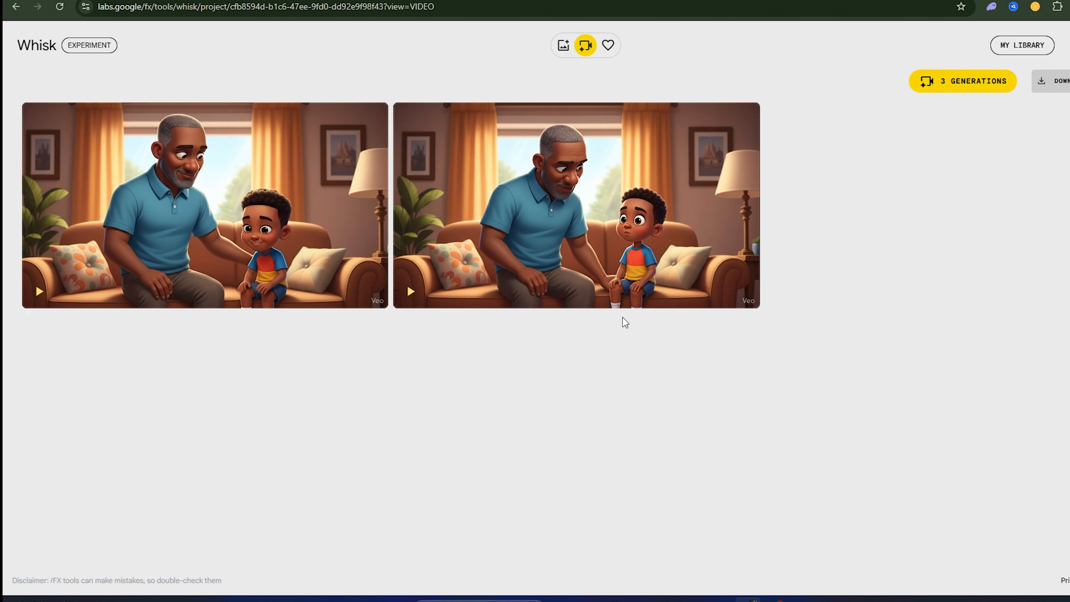
Step: Switch to Whisk, play and pause the second generated video, and return to the images to find the son's close-ups
{"action": "left_click", "coordinate": [411, 292]}
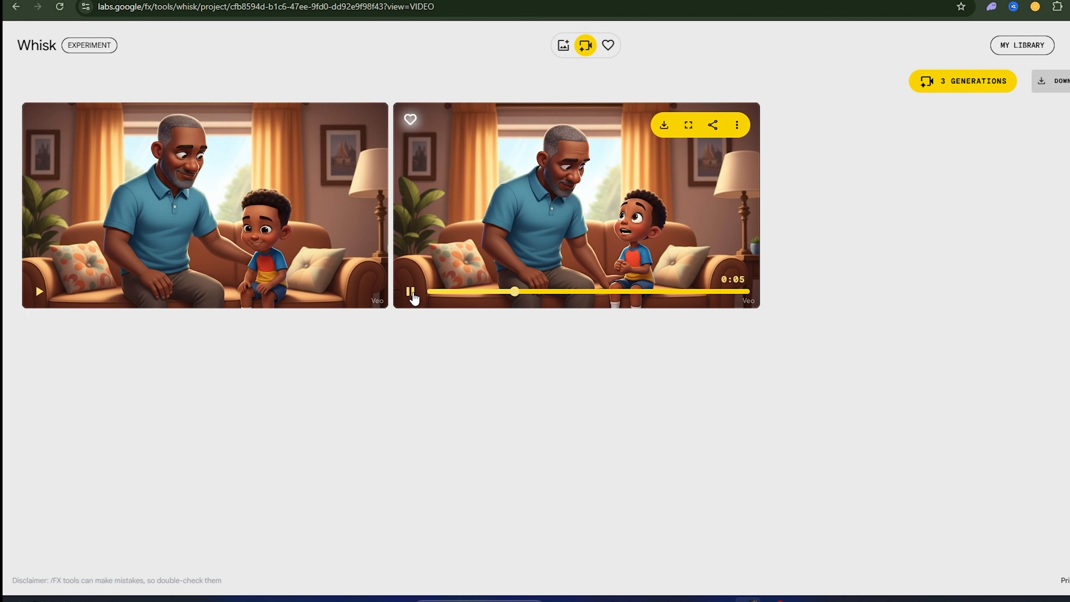
{"action": "left_click", "coordinate": [410, 292]}
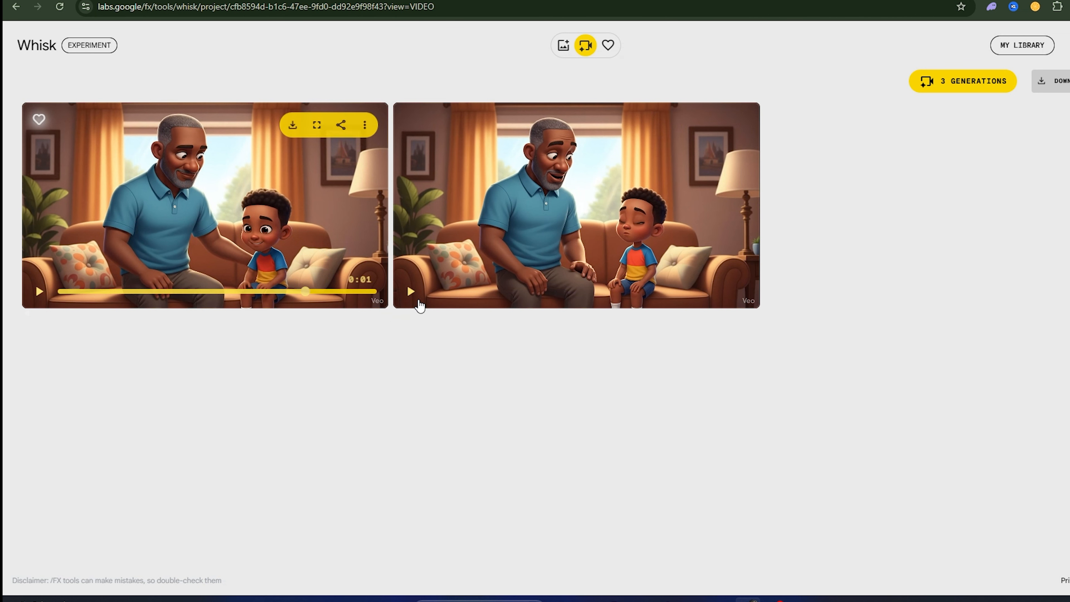
{"action": "left_click", "coordinate": [563, 45]}
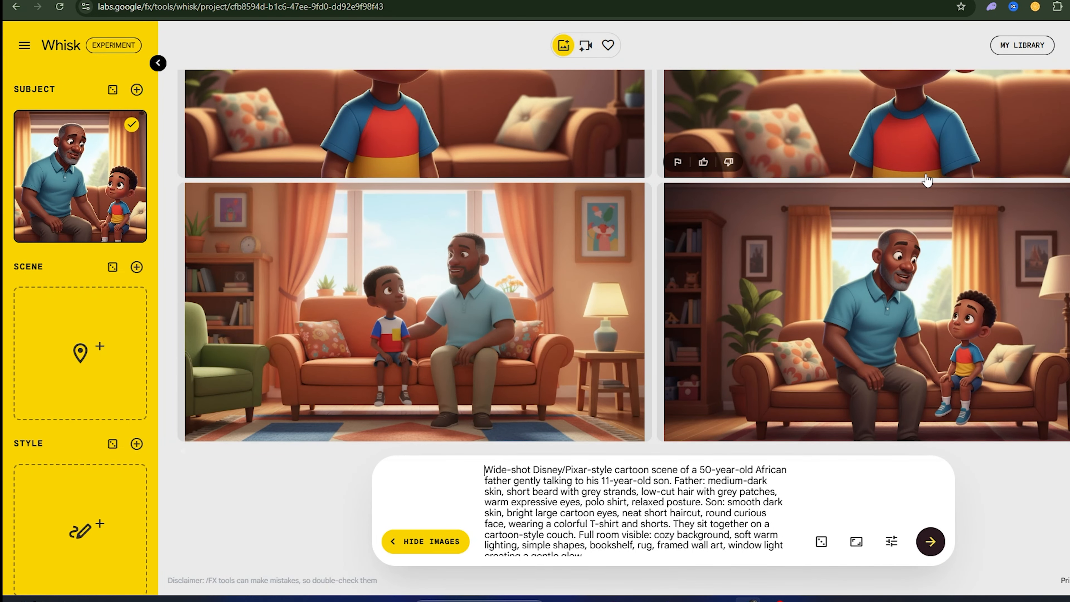
{"action": "scroll", "coordinate": [901, 181], "scroll_direction": "up", "scroll_amount": 6}
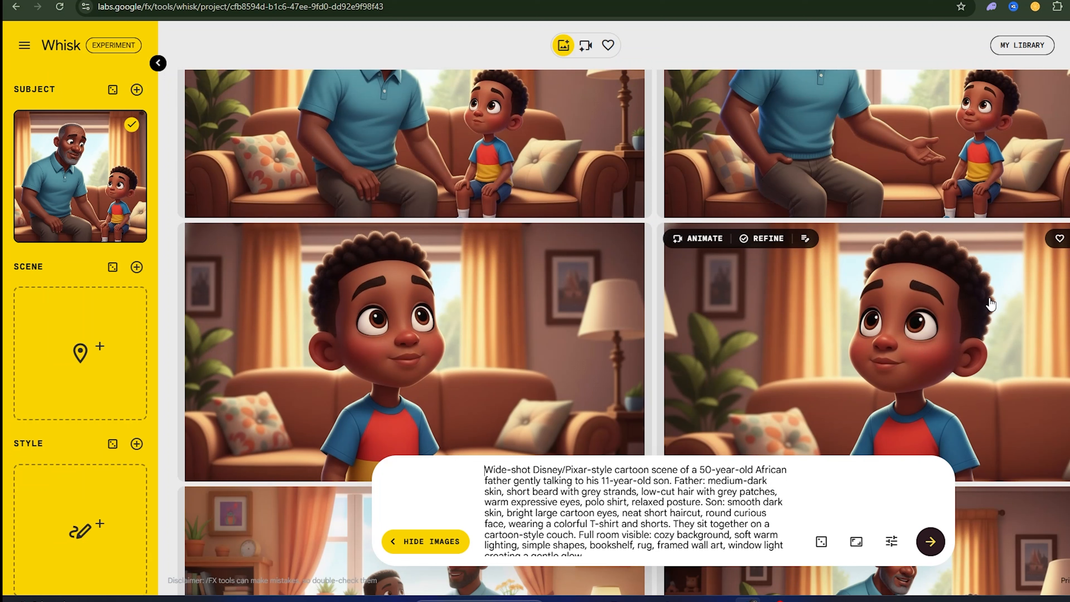
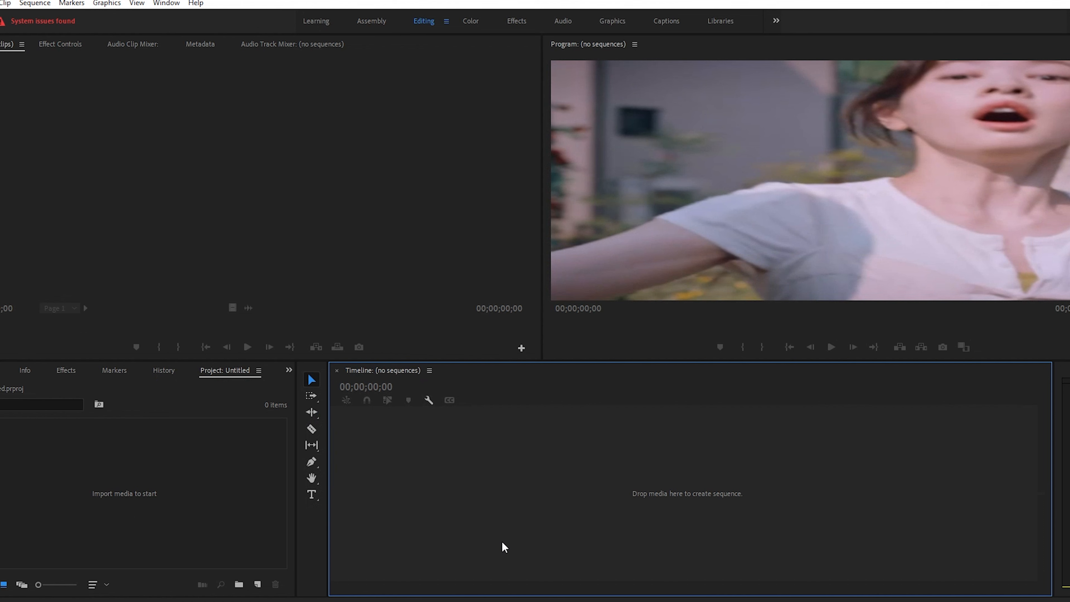
Step: Switch to Premiere Pro, create a sequence from the Whisk_ujnyqtm0ymm5ijzx clip in Downloads, and adjust the clip's audio gain
{"action": "key", "text": "shift+1"}
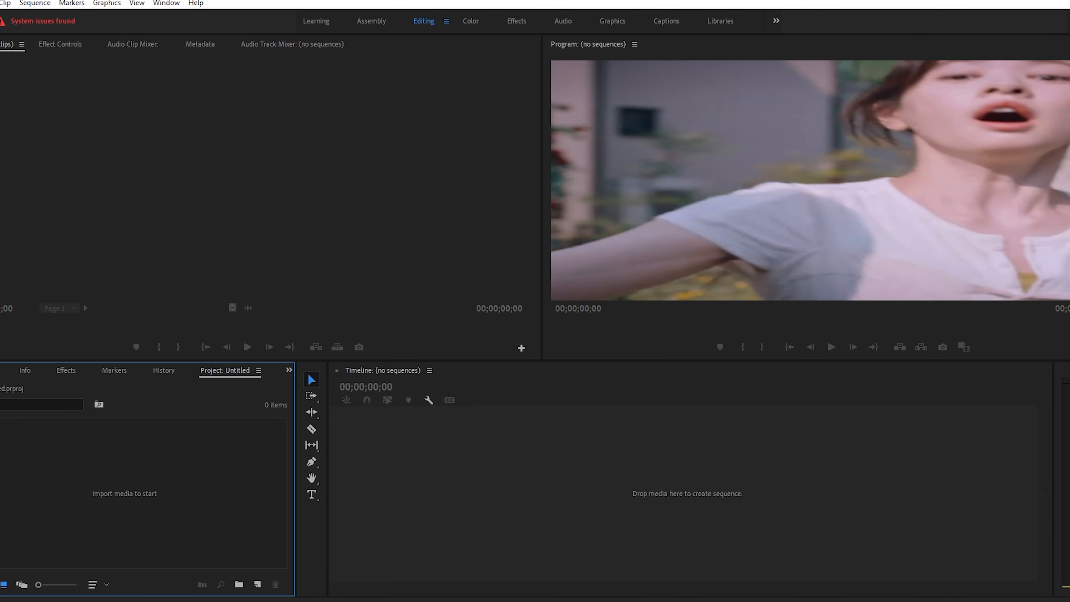
{"action": "left_click", "coordinate": [687, 566]}
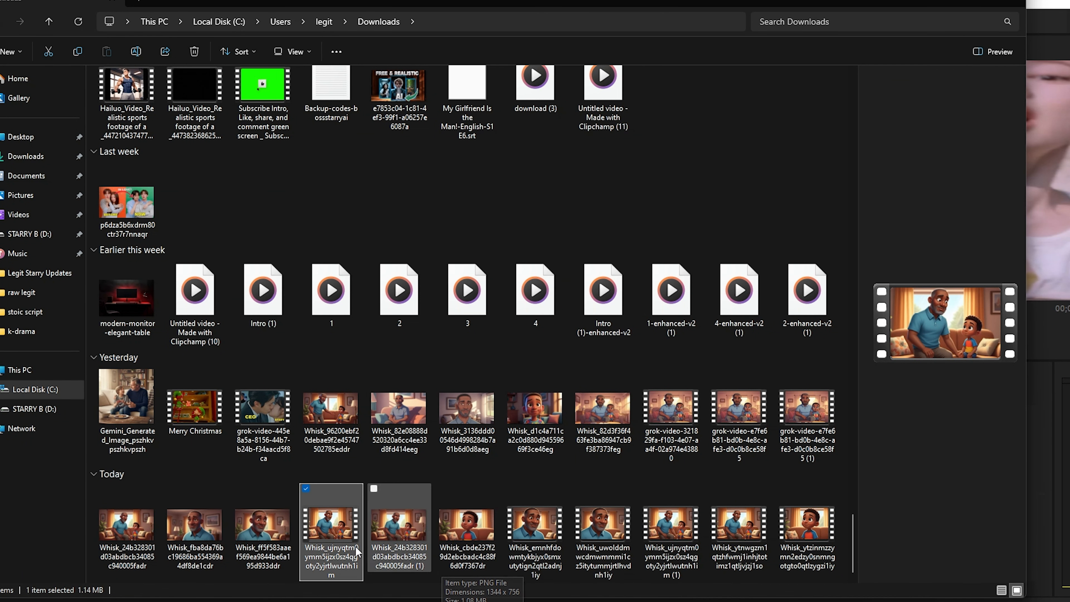
{"action": "left_click_drag", "start_coordinate": [337, 539], "coordinate": [464, 511]}
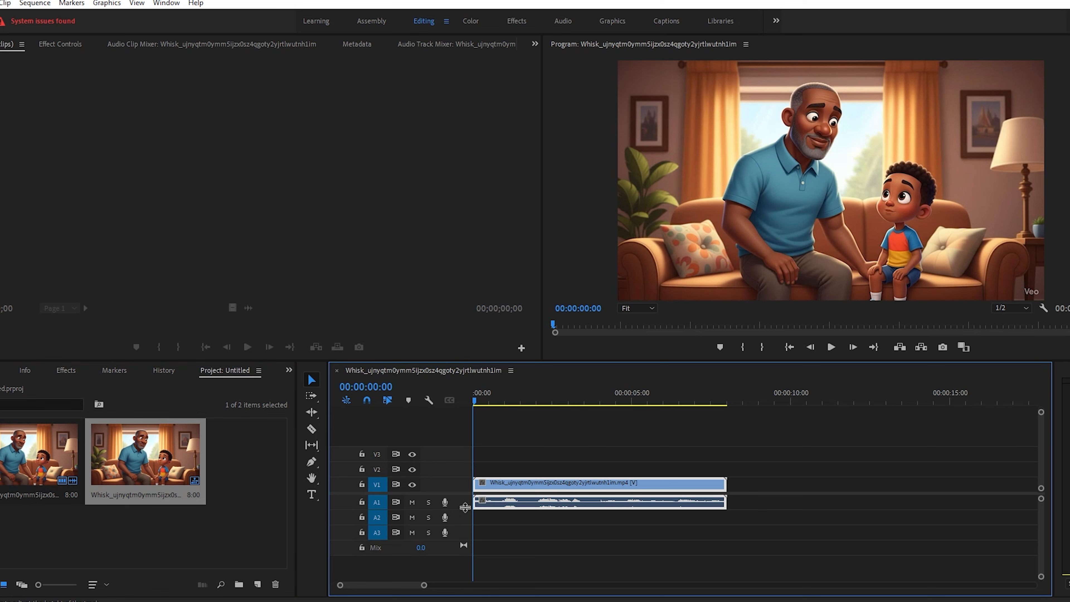
{"action": "key", "text": "g"}
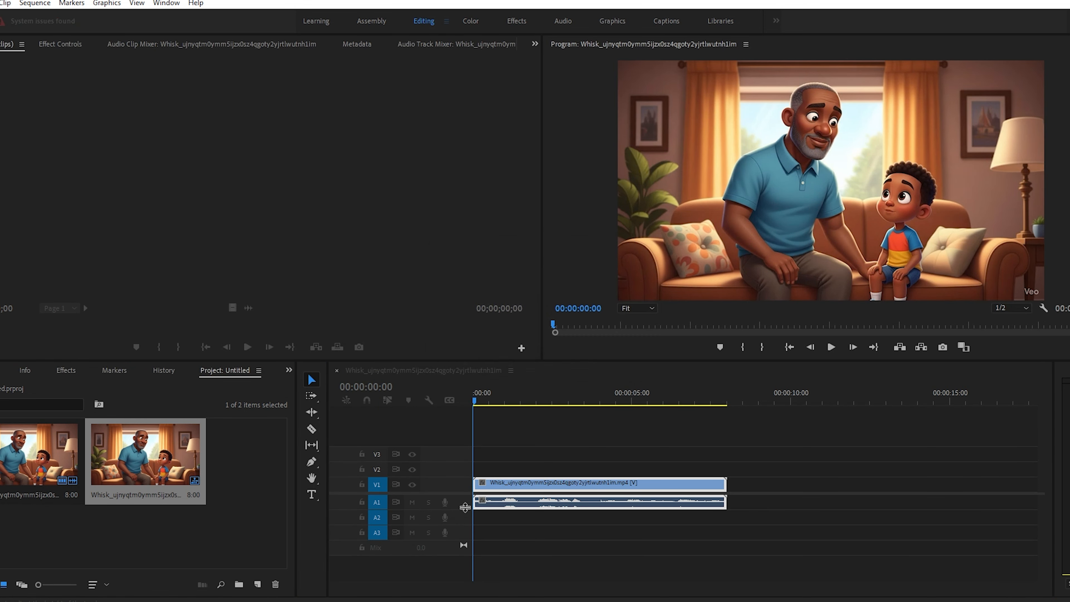
Step: Play the father-and-son clip, split it at 00:00:03:17, and delete the part after the cut
{"action": "key", "text": "space"}
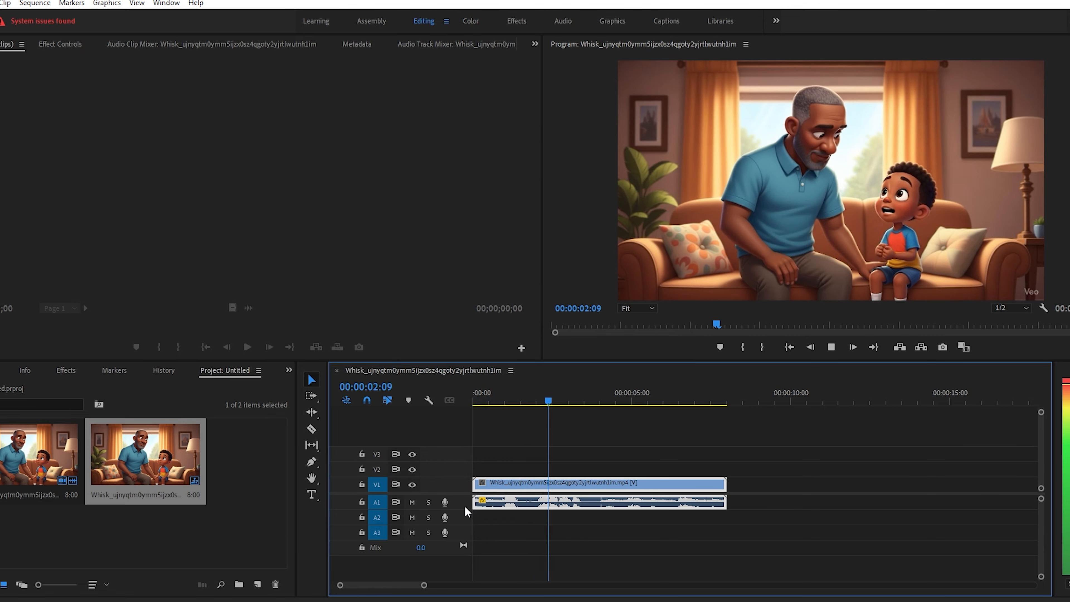
{"action": "key", "text": "space"}
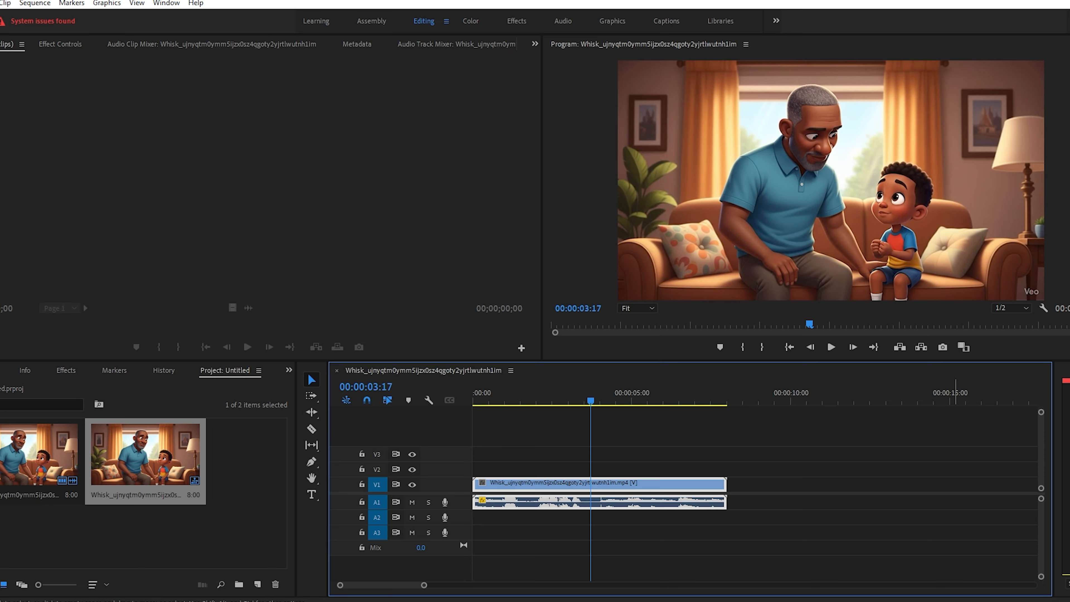
{"action": "key", "text": "ctrl+k"}
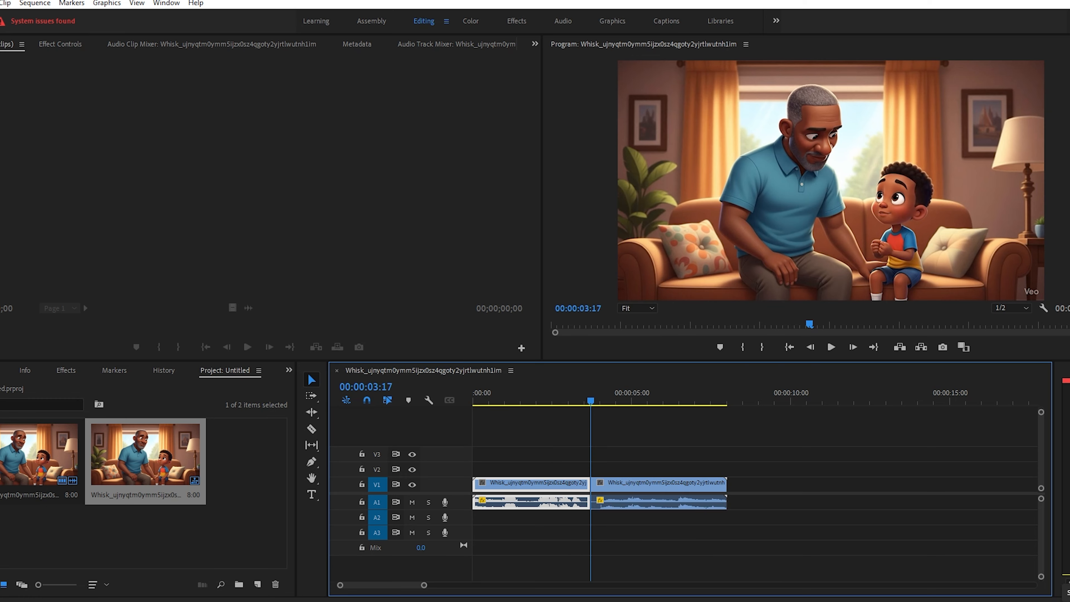
{"action": "left_click", "coordinate": [627, 480]}
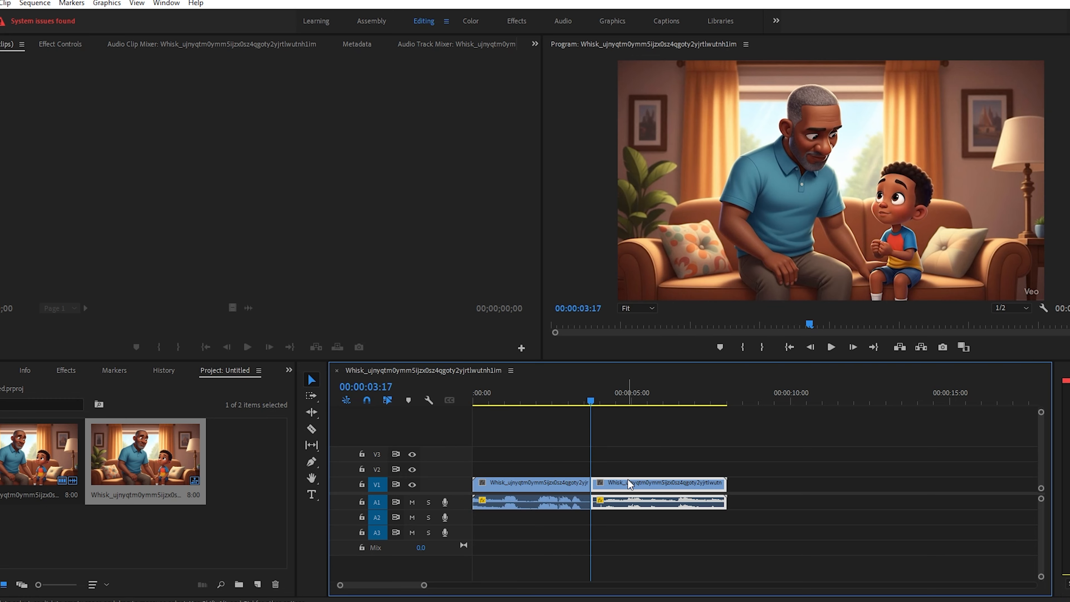
{"action": "key", "text": "Delete"}
Step: Add the Whisk_ytnwgzm1 father-and-son clip directly after the first clip and adjust its audio gain
{"action": "left_click_drag", "start_coordinate": [606, 403], "coordinate": [397, 457]}
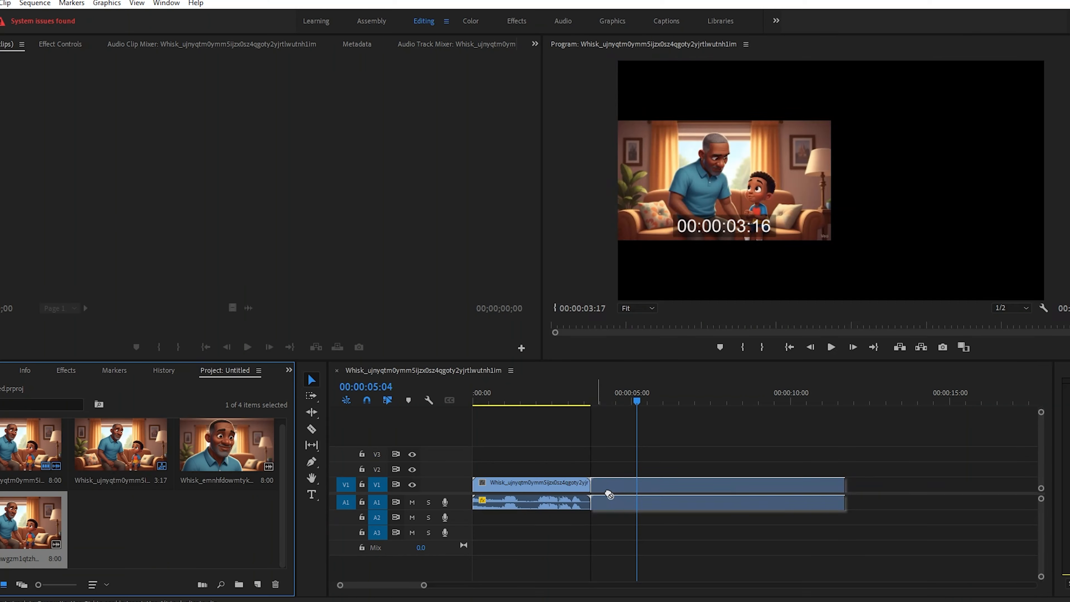
{"action": "left_click_drag", "start_coordinate": [609, 494], "coordinate": [610, 494]}
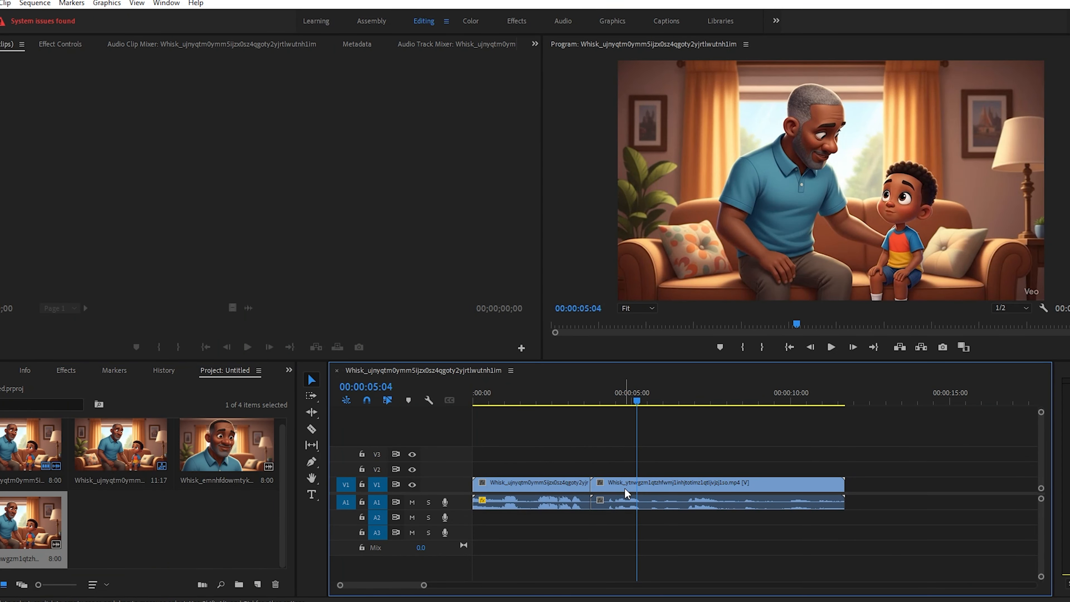
{"action": "key", "text": "g"}
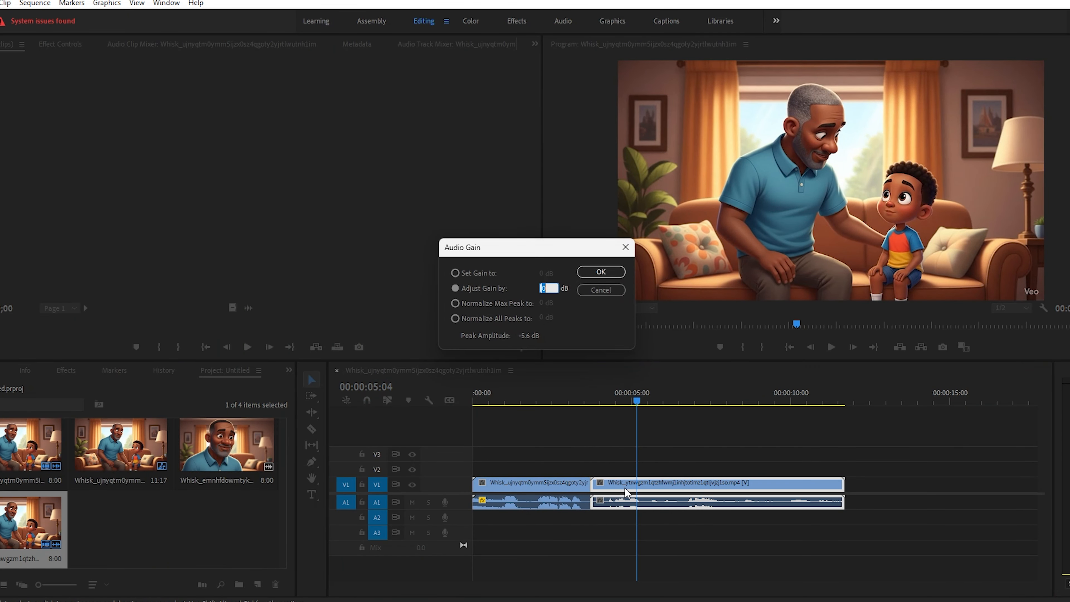
{"action": "key", "text": "Return"}
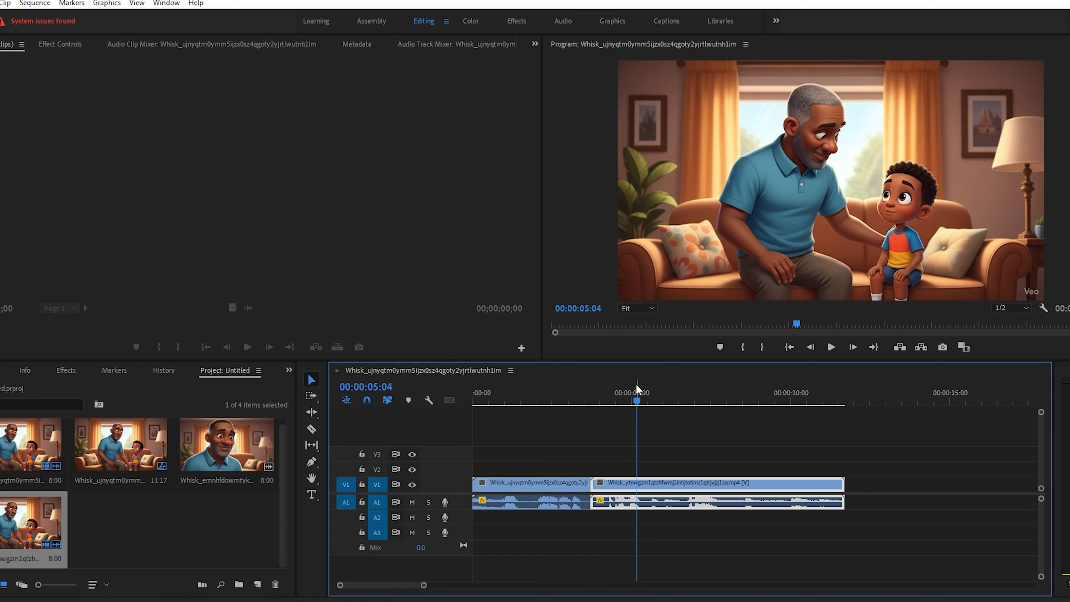
Step: Play across the join, split the second clip at 00:00:04:05, and remove its opening part without leaving a gap
{"action": "left_click_drag", "start_coordinate": [637, 394], "coordinate": [564, 442]}
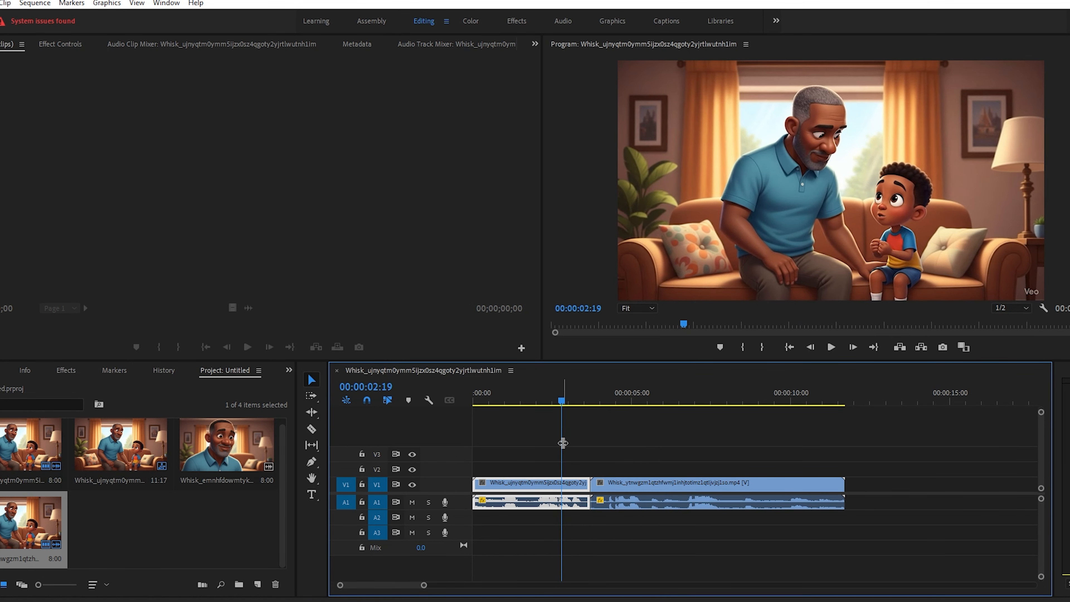
{"action": "key", "text": "space"}
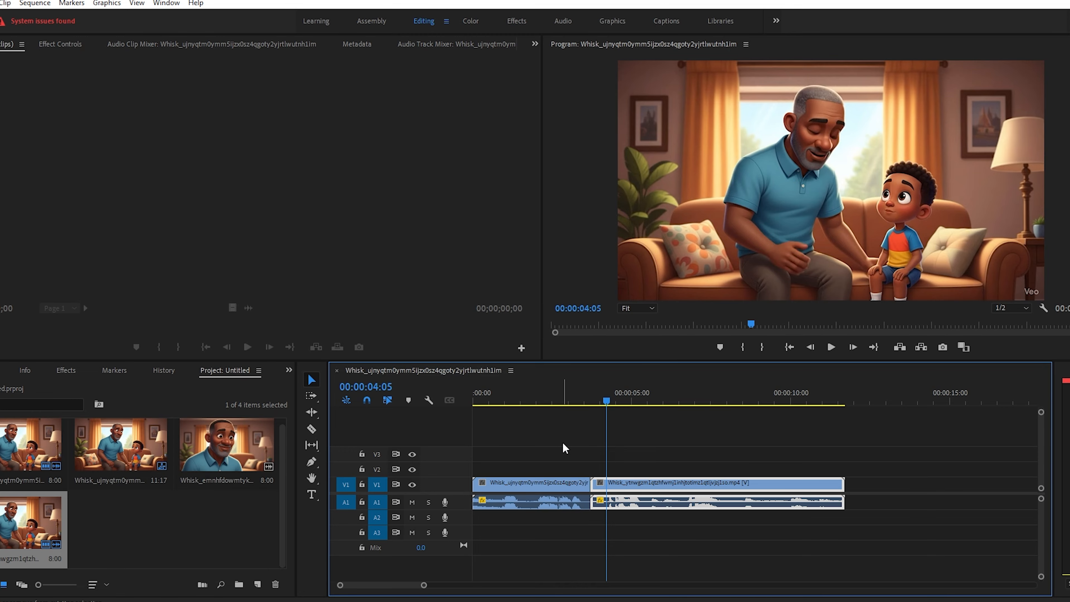
{"action": "key", "text": "shift+d"}
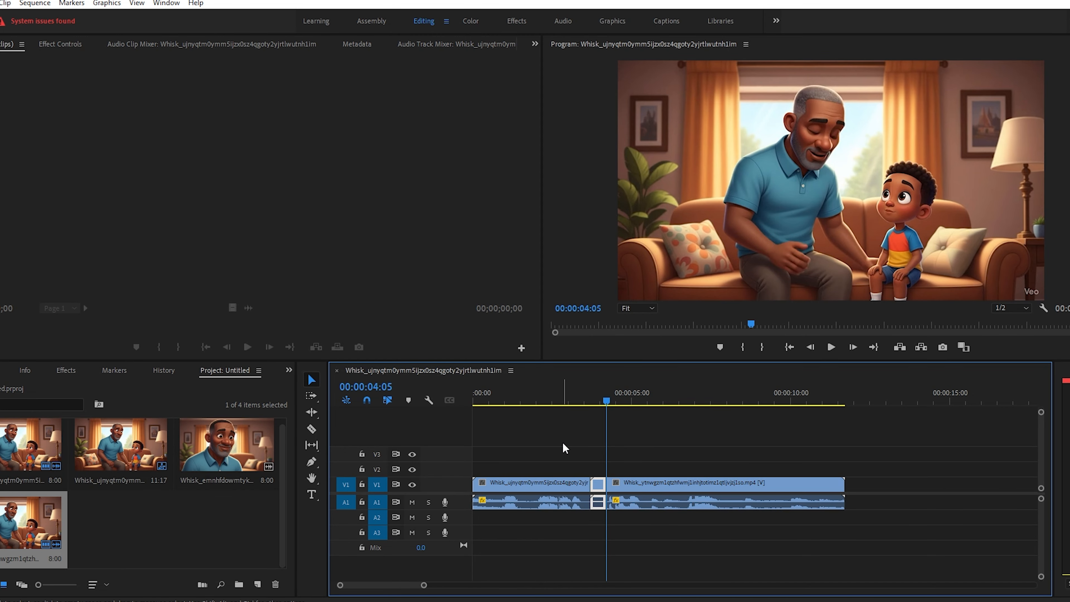
{"action": "key", "text": "ctrl+z"}
{"action": "key", "text": "Delete"}
Step: Play the second clip, split it at 00:00:07:13, and delete the part after the cut
{"action": "left_click", "coordinate": [575, 396]}
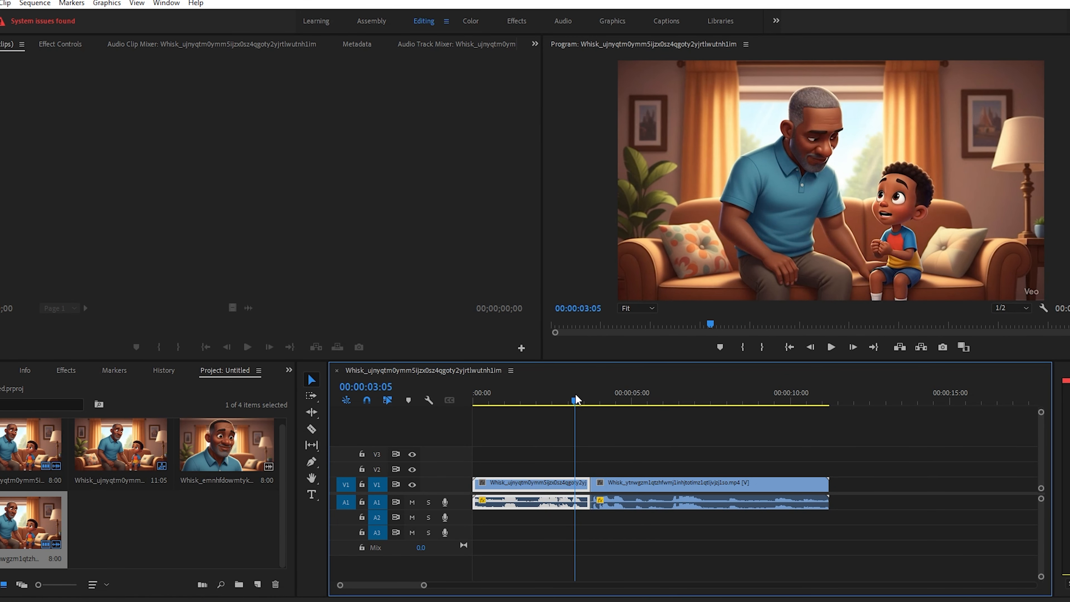
{"action": "key", "text": "space"}
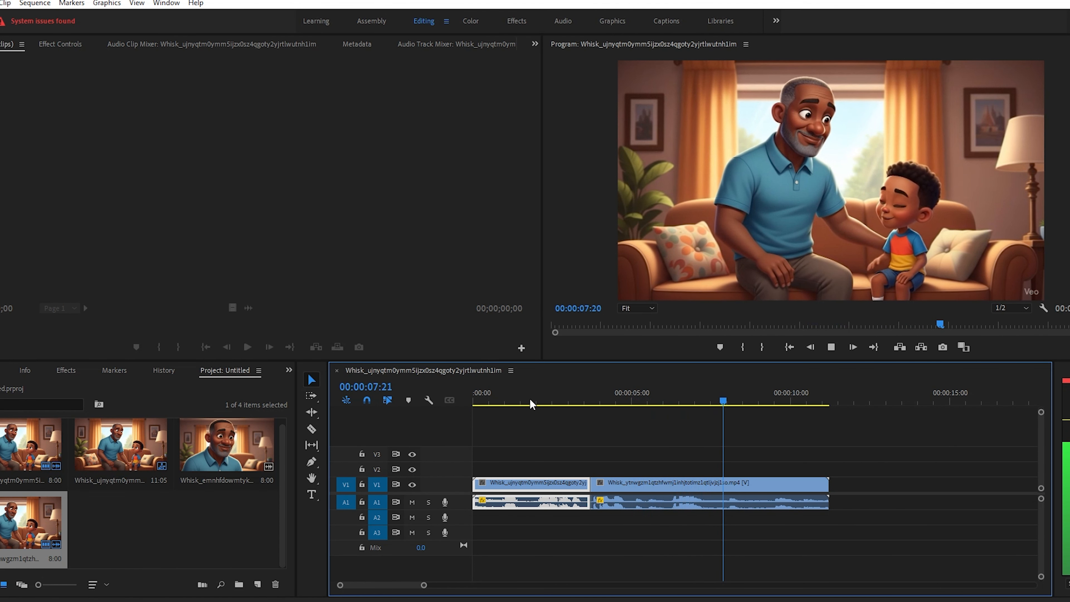
{"action": "left_click", "coordinate": [707, 399]}
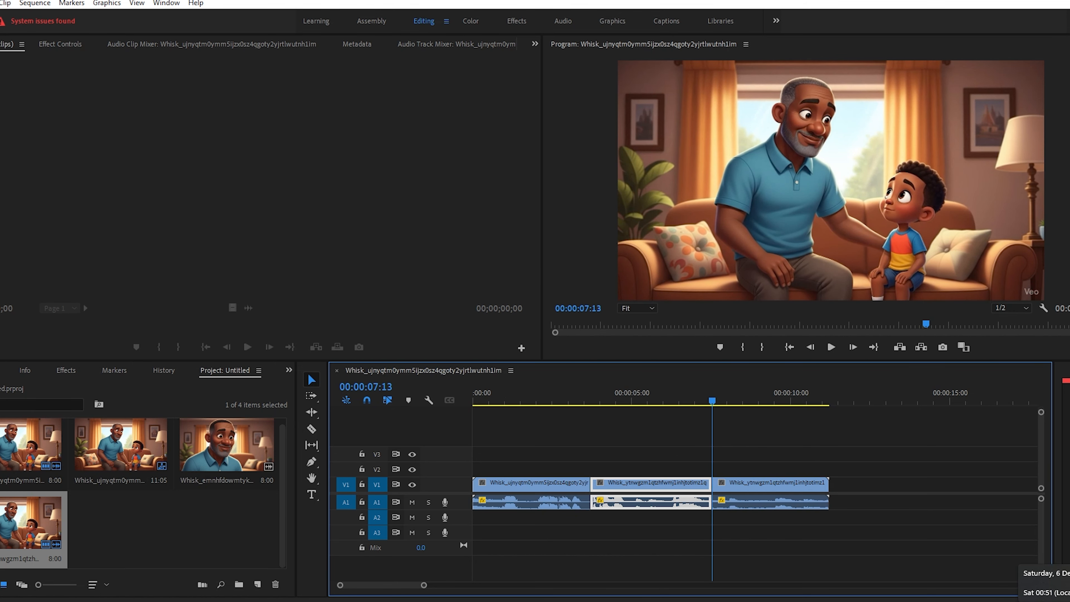
{"action": "key", "text": "d"}
{"action": "key", "text": "Delete"}
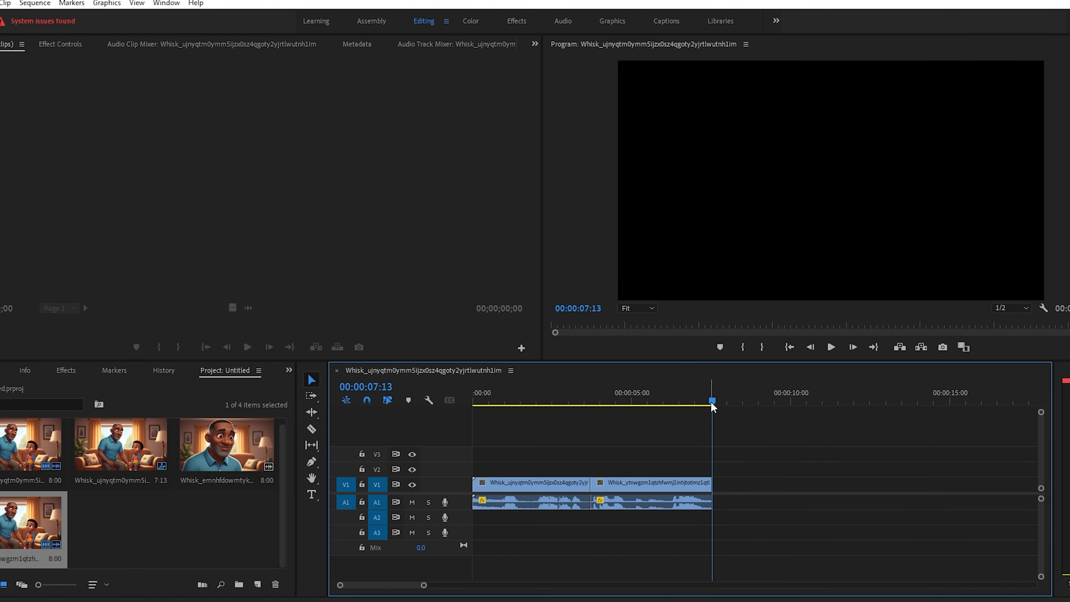
Step: Add the son's close-up clip Whisk_ytzinmzzymn2 from Downloads after the second clip and adjust its audio gain
{"action": "key", "text": "space"}
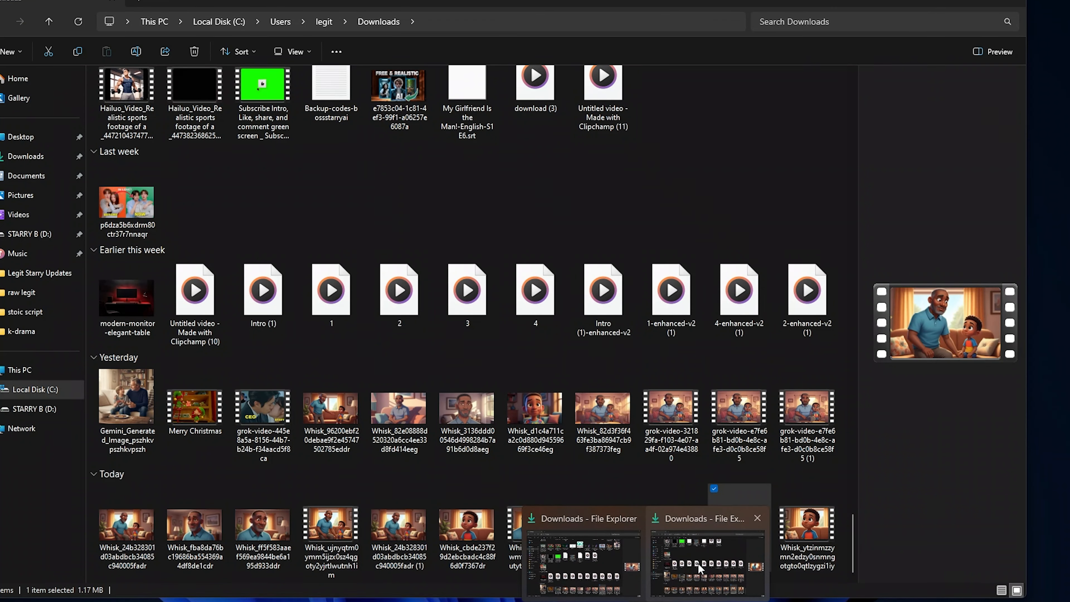
{"action": "left_click", "coordinate": [699, 568]}
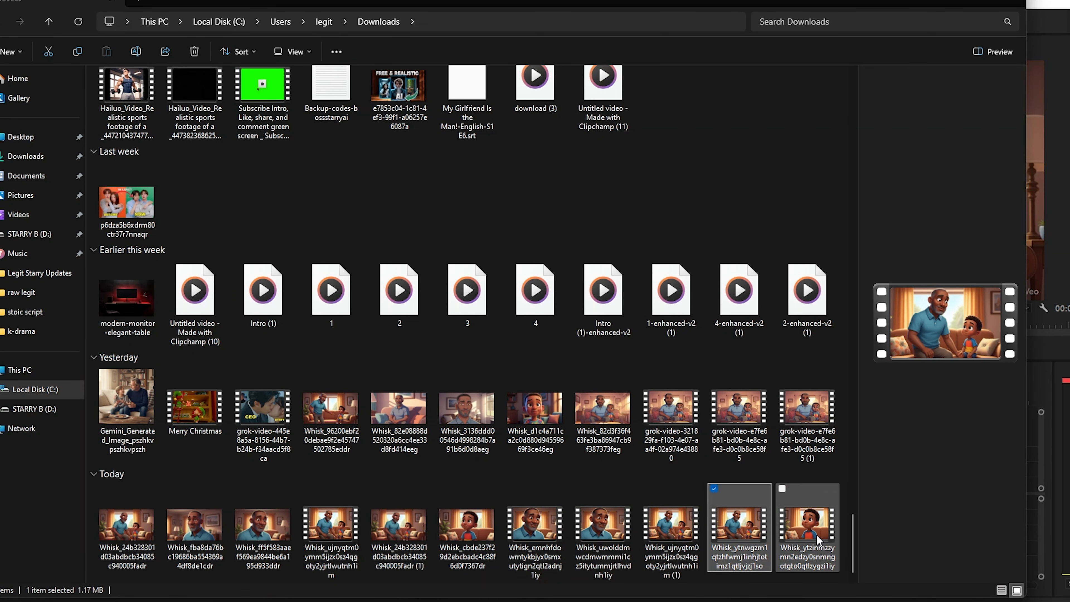
{"action": "left_click_drag", "start_coordinate": [821, 547], "coordinate": [716, 491]}
{"action": "key", "text": "g"}
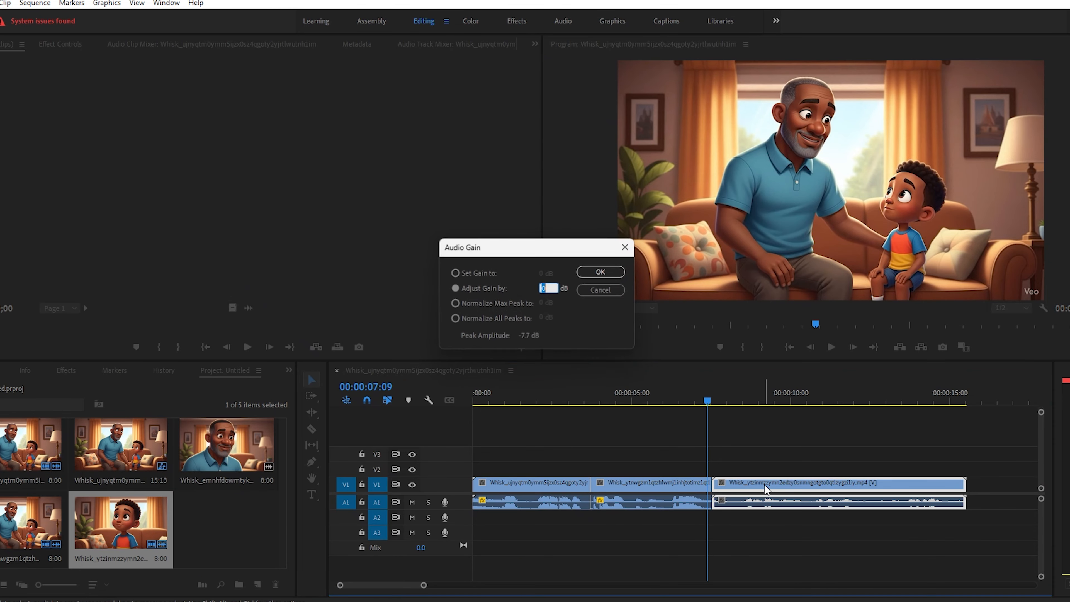
{"action": "key", "text": "Return"}
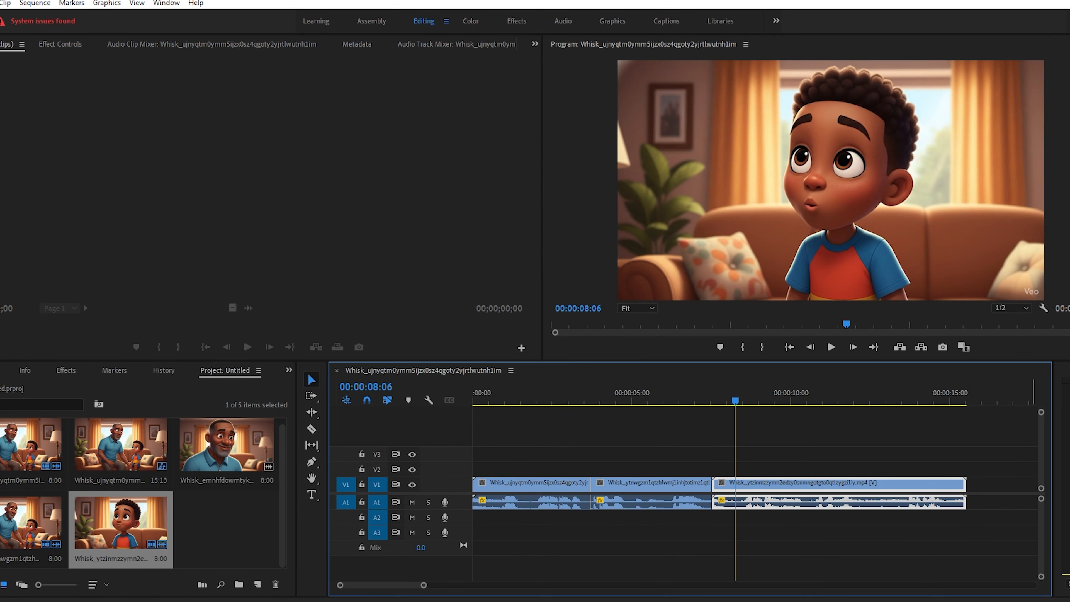
Step: Split the son's close-up clip at 00:00:08:07, delete the part before the cut, and close the gap
{"action": "key", "text": "Up"}
{"action": "key", "text": "Right"}
{"action": "key", "text": "Right"}
{"action": "key", "text": "Right"}
{"action": "key", "text": "Right"}
{"action": "key", "text": "Right"}
{"action": "key", "text": "Right"}
{"action": "key", "text": "Right"}
{"action": "key", "text": "Right"}
{"action": "key", "text": "Right"}
{"action": "key", "text": "Right"}
{"action": "key", "text": "Right"}
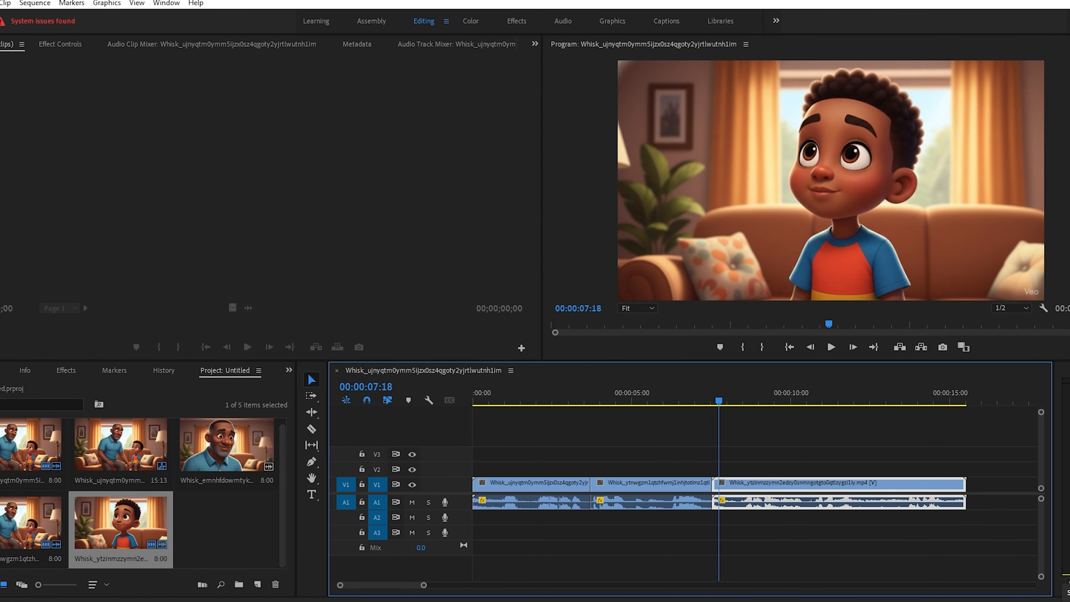
{"action": "key", "text": "Right"}
{"action": "key", "text": "Right"}
{"action": "key", "text": "Right"}
{"action": "key", "text": "Right"}
{"action": "key", "text": "Right"}
{"action": "key", "text": "Right"}
{"action": "key", "text": "Right"}
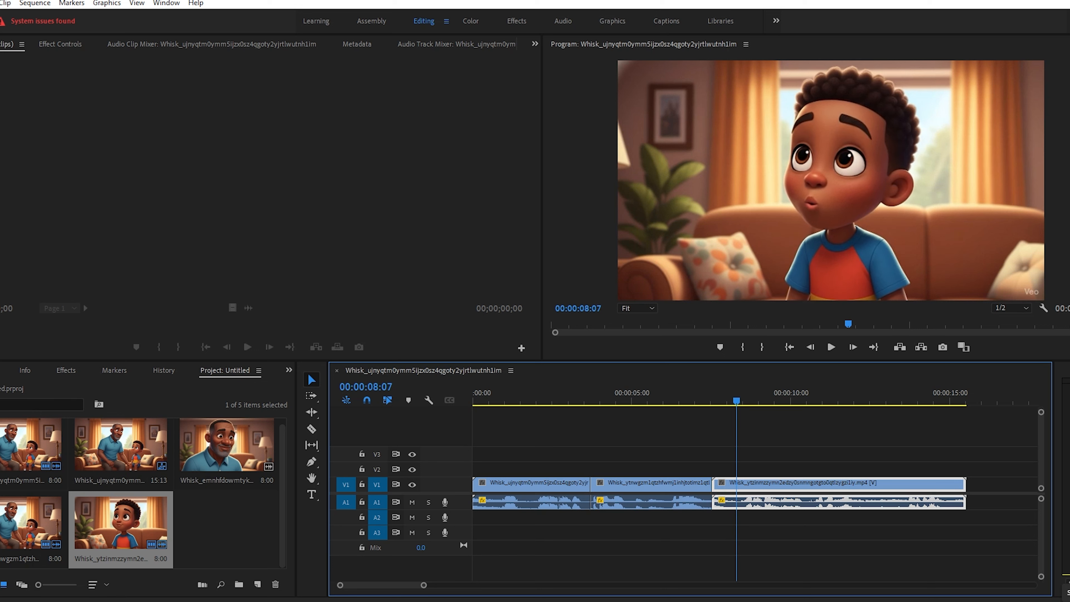
{"action": "key", "text": "ctrl+k"}
{"action": "key", "text": "Delete"}
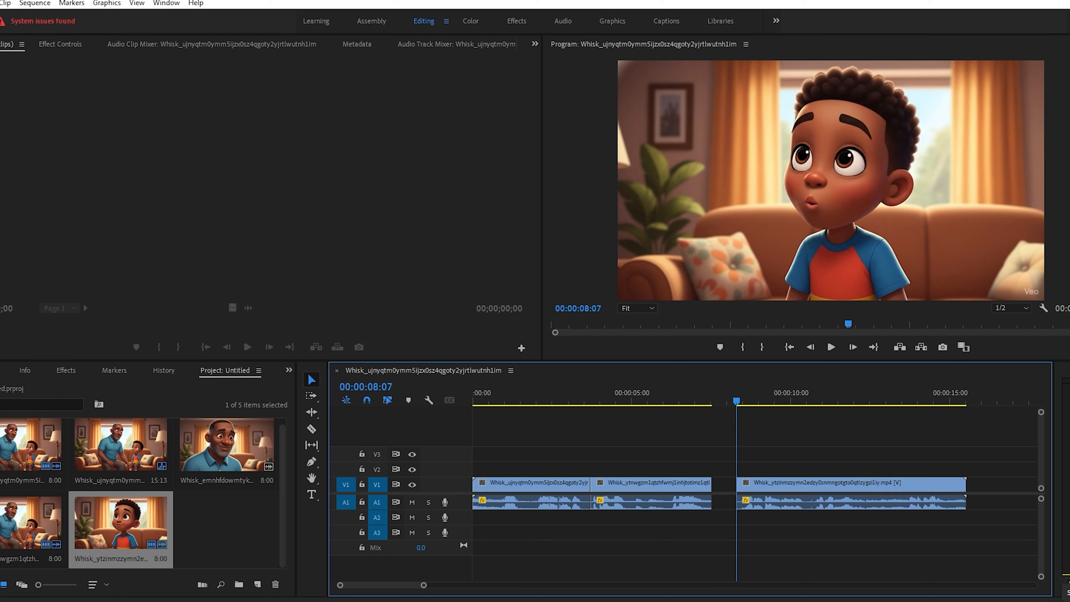
{"action": "left_click", "coordinate": [720, 490]}
{"action": "key", "text": "Delete"}
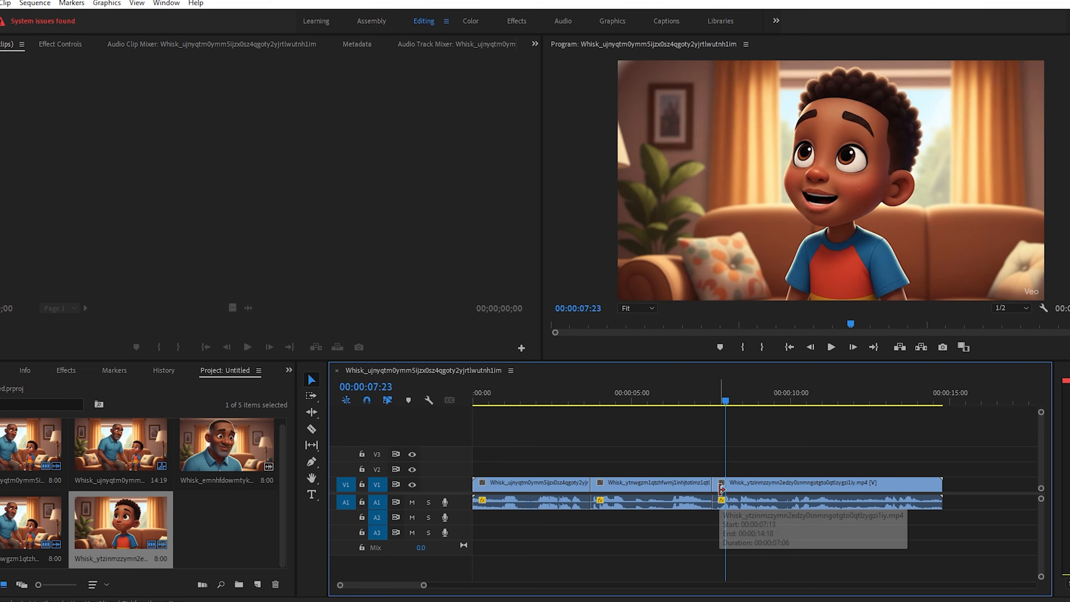
Step: Play the sequence from the second clip through the son's close-up to check the edit
{"action": "left_click", "coordinate": [651, 392]}
{"action": "key", "text": "space"}
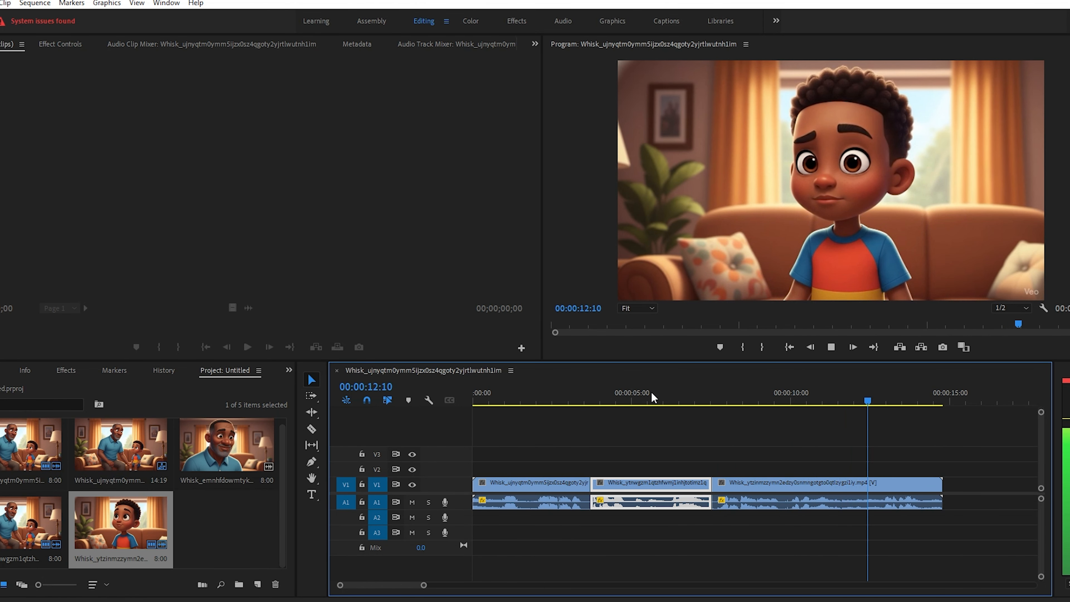
{"action": "key", "text": "space"}
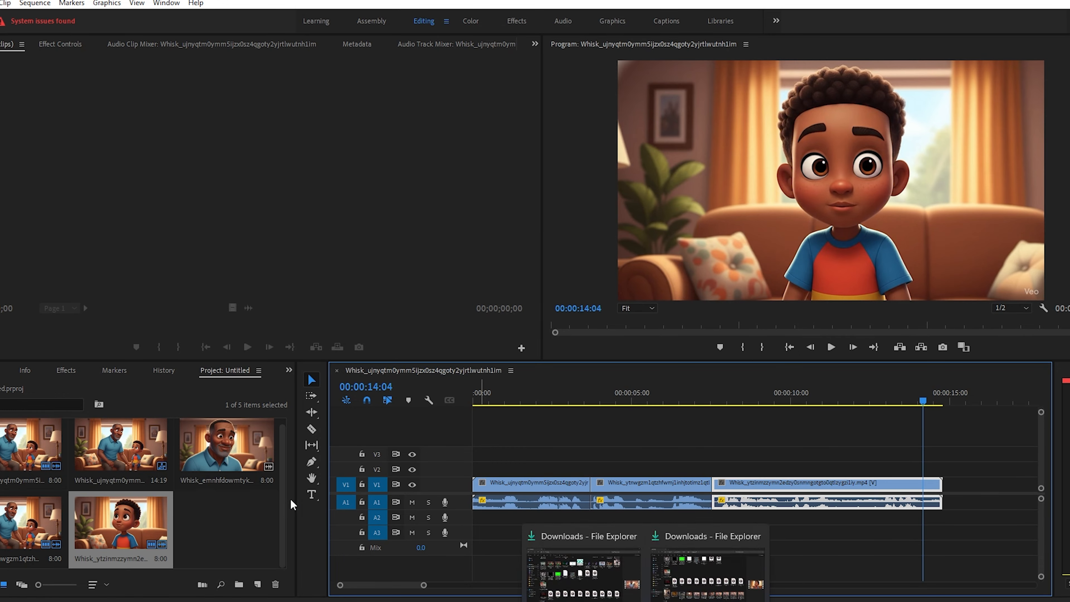
Step: Mark a 22-frame section of the father's close-up clip and place only its video on V2 above the son's clip
{"action": "double_click", "coordinate": [225, 445]}
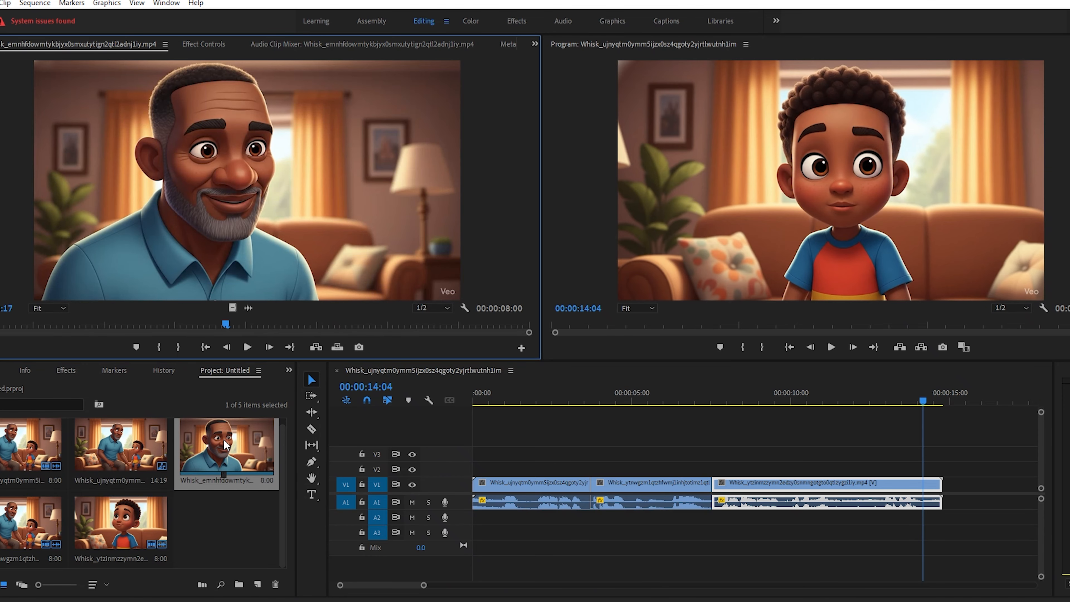
{"action": "key", "text": "space"}
{"action": "key", "text": "space"}
{"action": "key", "text": "i"}
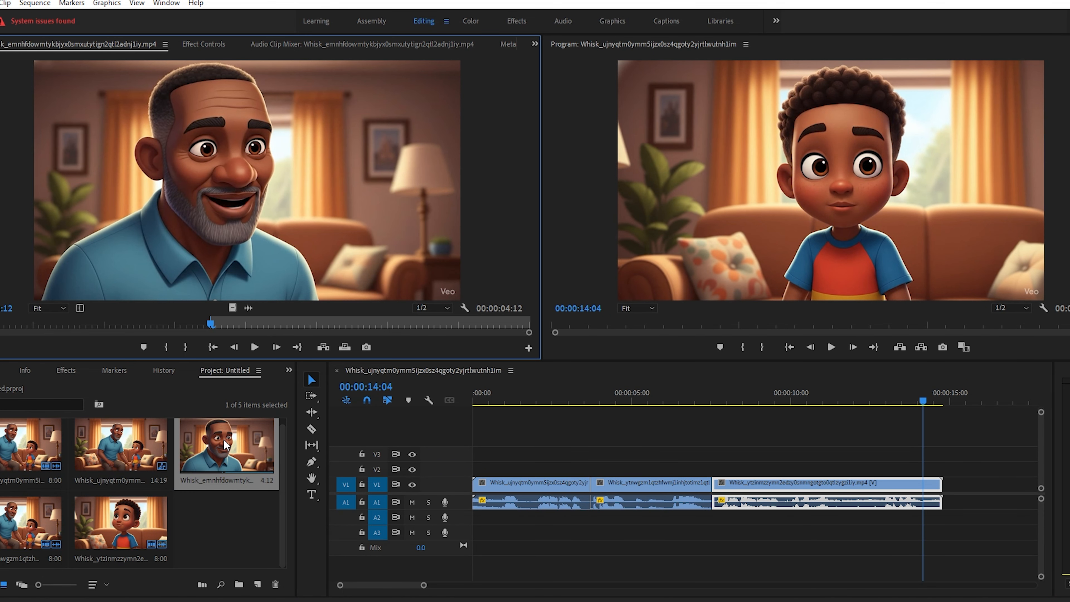
{"action": "key", "text": "space"}
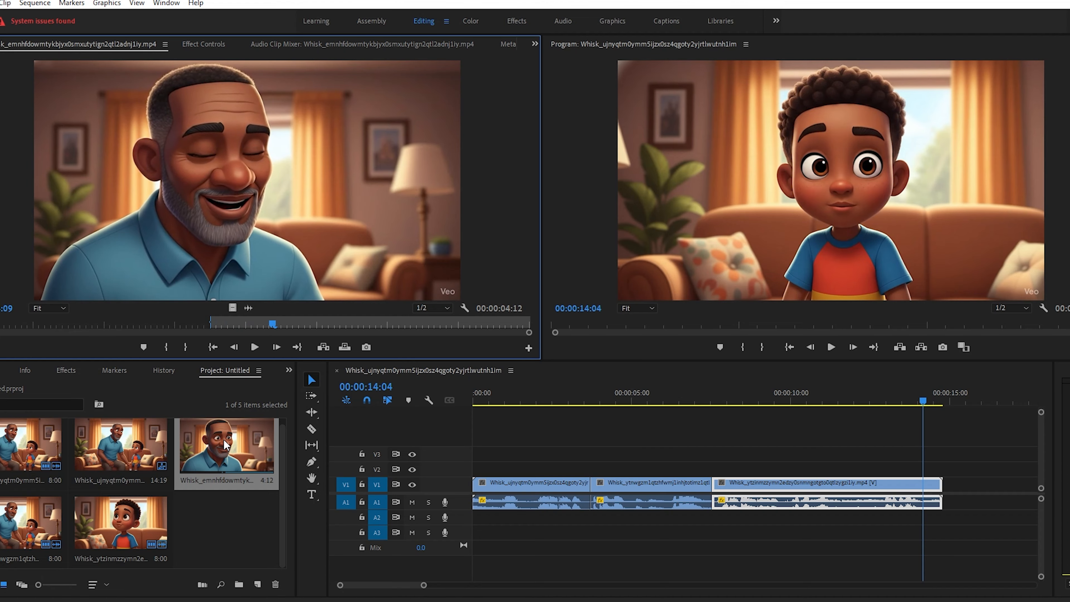
{"action": "key", "text": "o"}
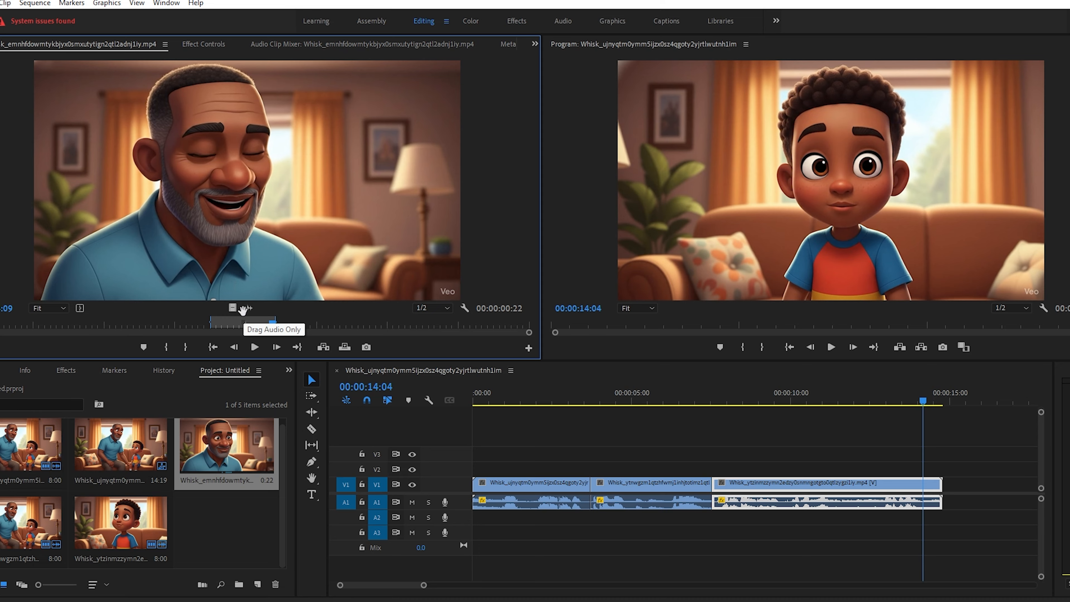
{"action": "left_click_drag", "start_coordinate": [233, 307], "coordinate": [827, 470]}
Step: Play the son's clip, move the father's close-up on V2 to start at 00:00:09:19, and save the project
{"action": "left_click", "coordinate": [723, 401]}
{"action": "key", "text": "space"}
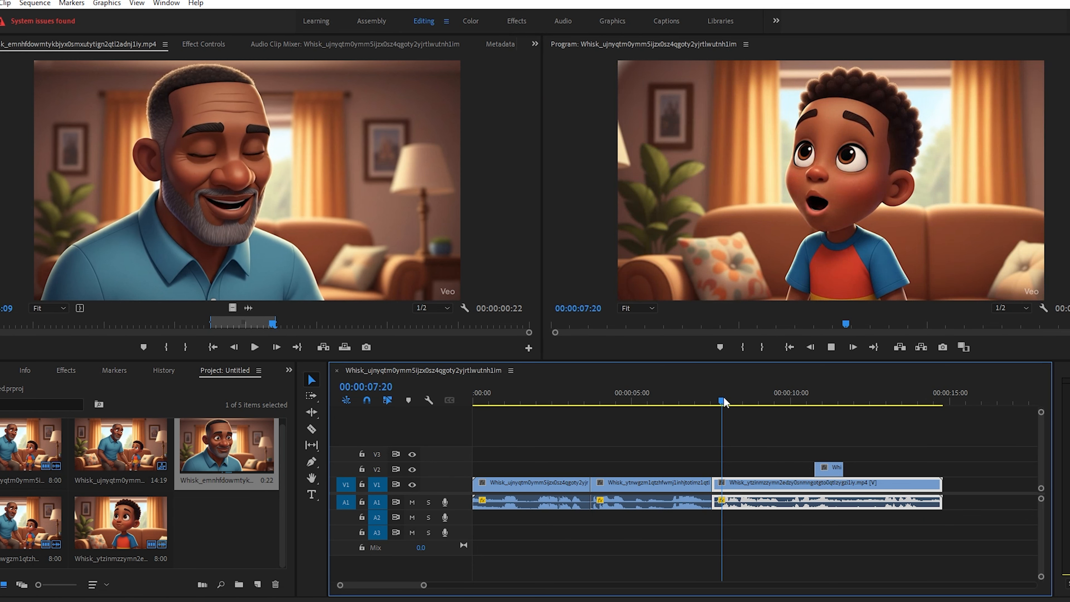
{"action": "key", "text": "space"}
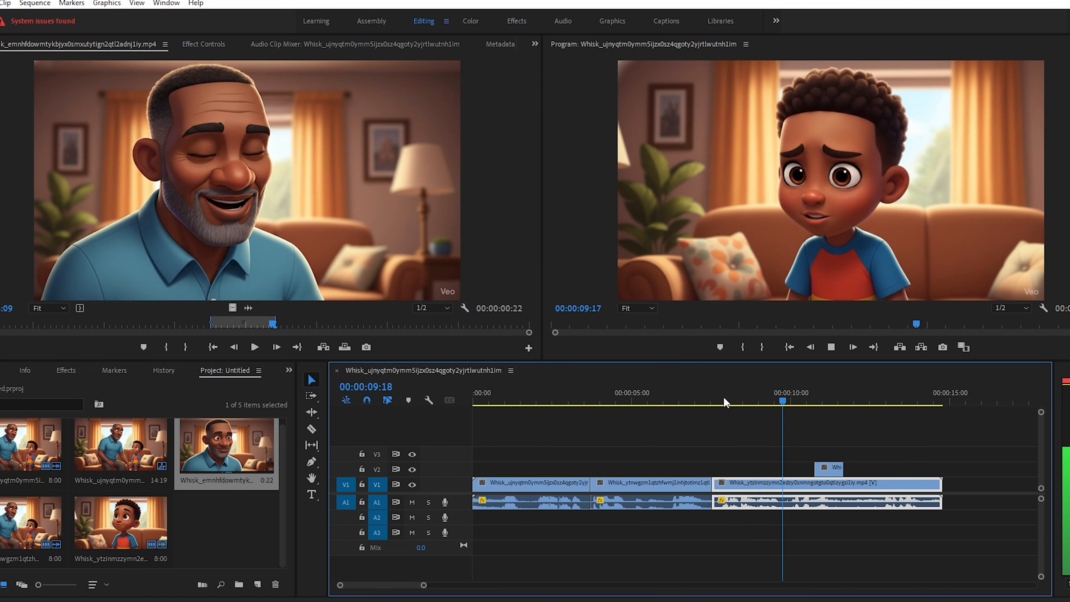
{"action": "left_click_drag", "start_coordinate": [827, 465], "coordinate": [797, 470]}
{"action": "key", "text": "equal"}
{"action": "key", "text": "equal"}
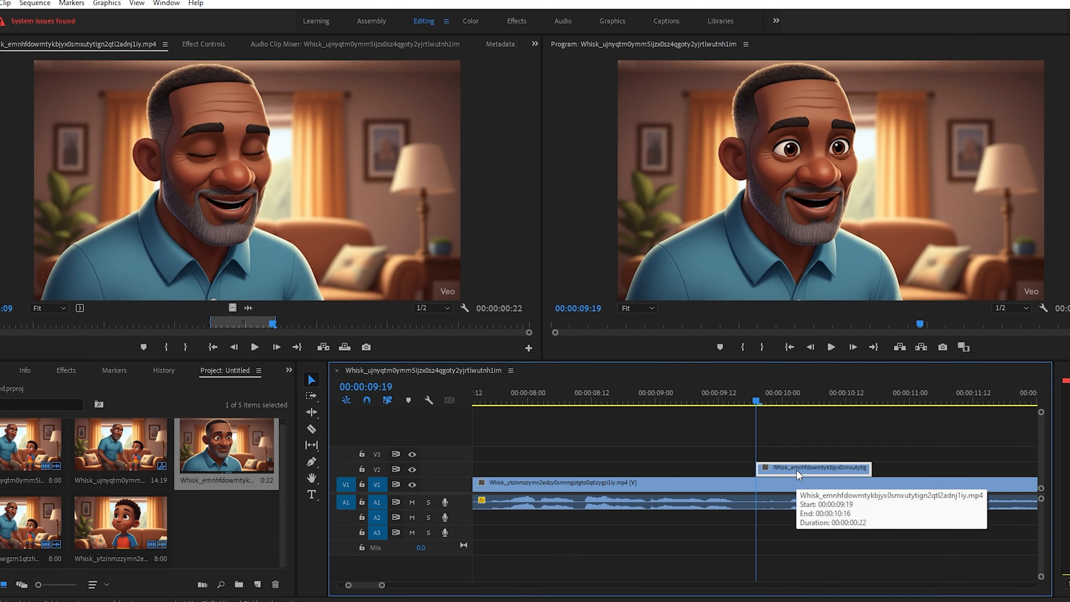
{"action": "key", "text": "ctrl+s"}
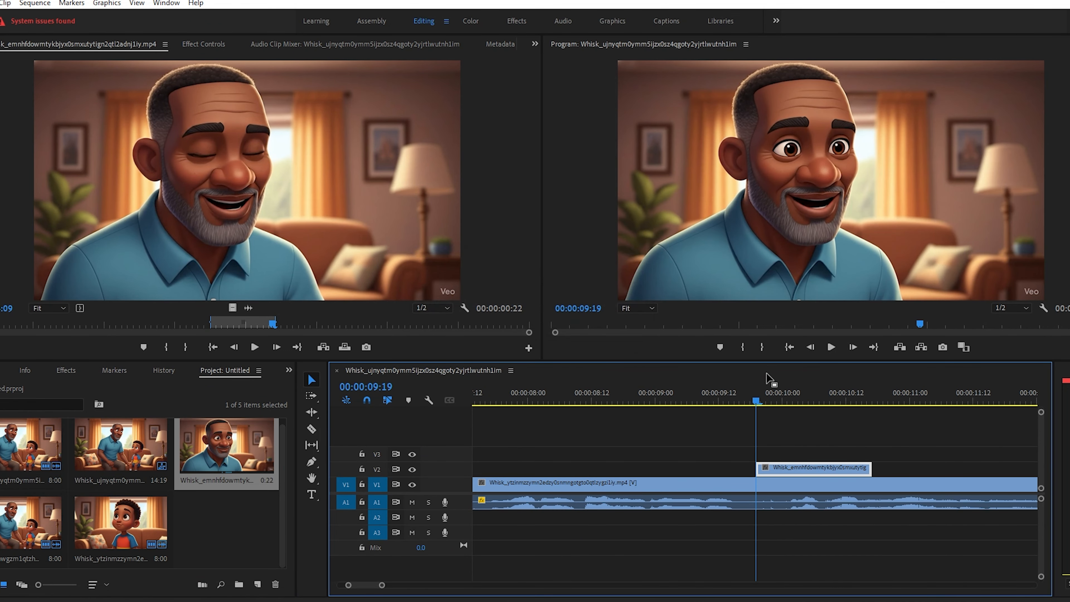
Step: Play the sequence from the son's close-up into the father's reaction shot on V2
{"action": "left_click_drag", "start_coordinate": [756, 398], "coordinate": [632, 442]}
{"action": "key", "text": "minus"}
{"action": "key", "text": "minus"}
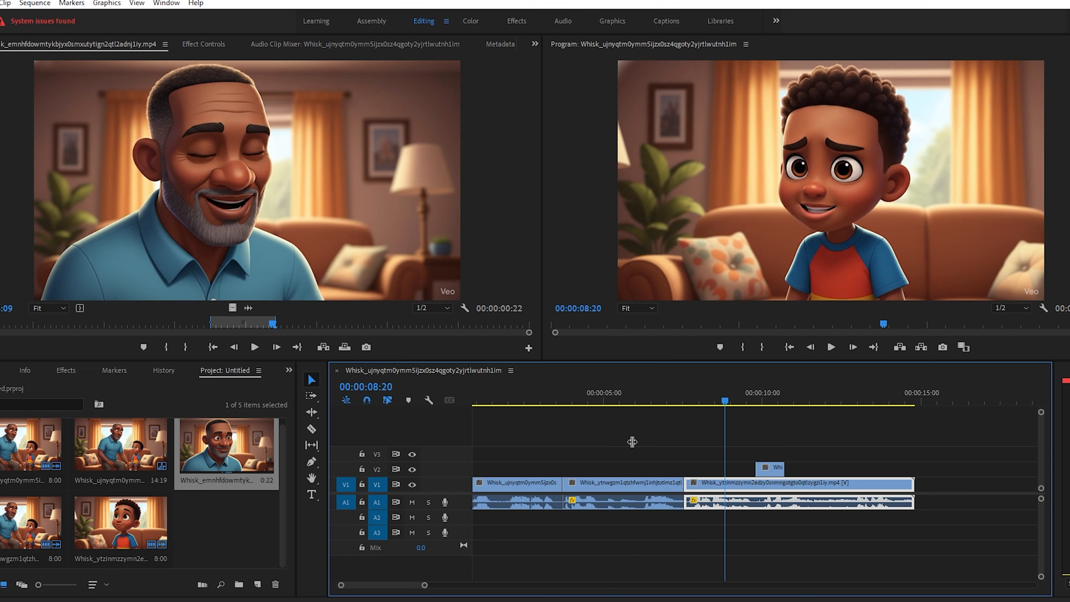
{"action": "key", "text": "space"}
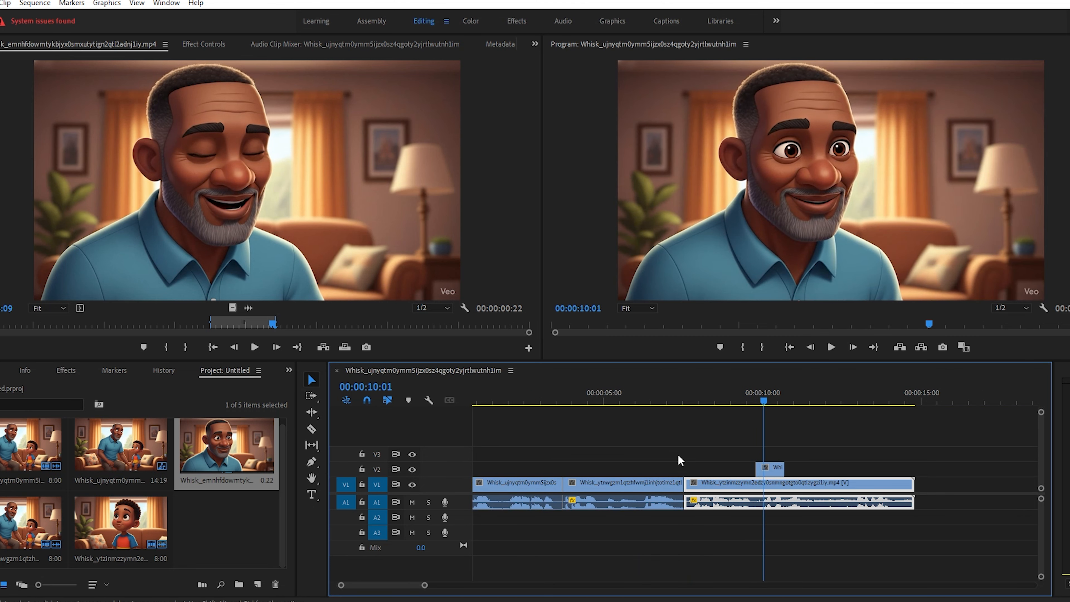
Step: Set the speed of the father's close-up on V2 to 20% and play back the slowed shot
{"action": "left_click", "coordinate": [763, 472]}
{"action": "right_click", "coordinate": [763, 476]}
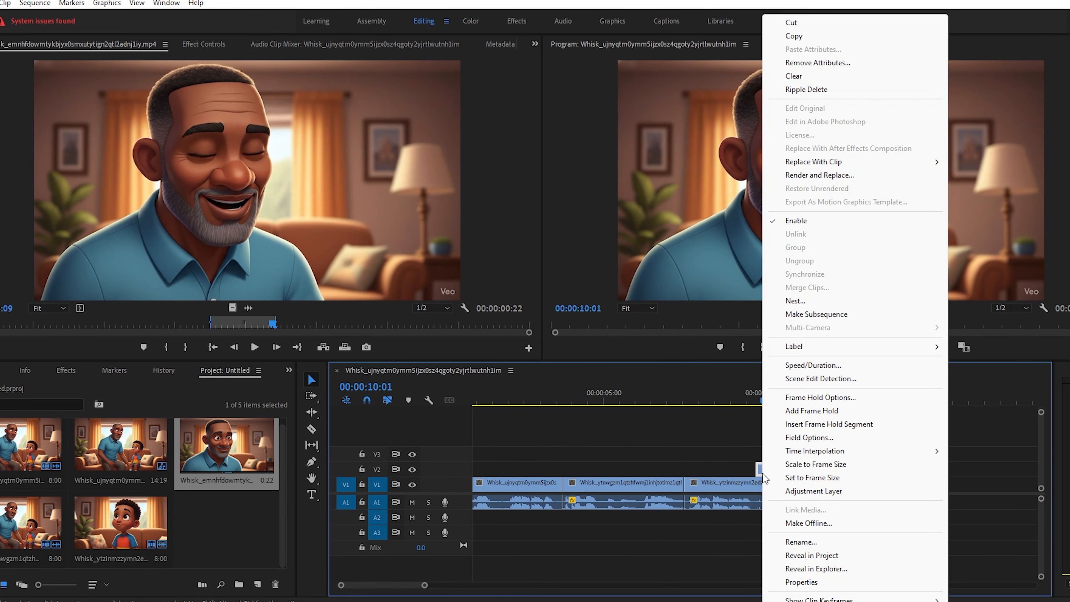
{"action": "left_click", "coordinate": [813, 366]}
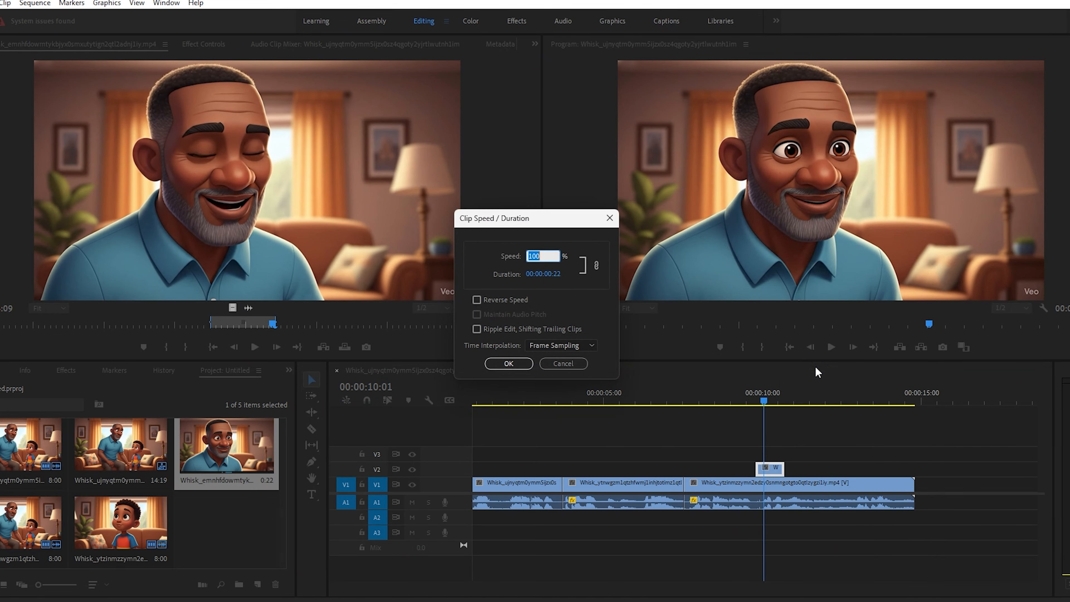
{"action": "type", "text": "20"}
{"action": "key", "text": "Return"}
{"action": "key", "text": "space"}
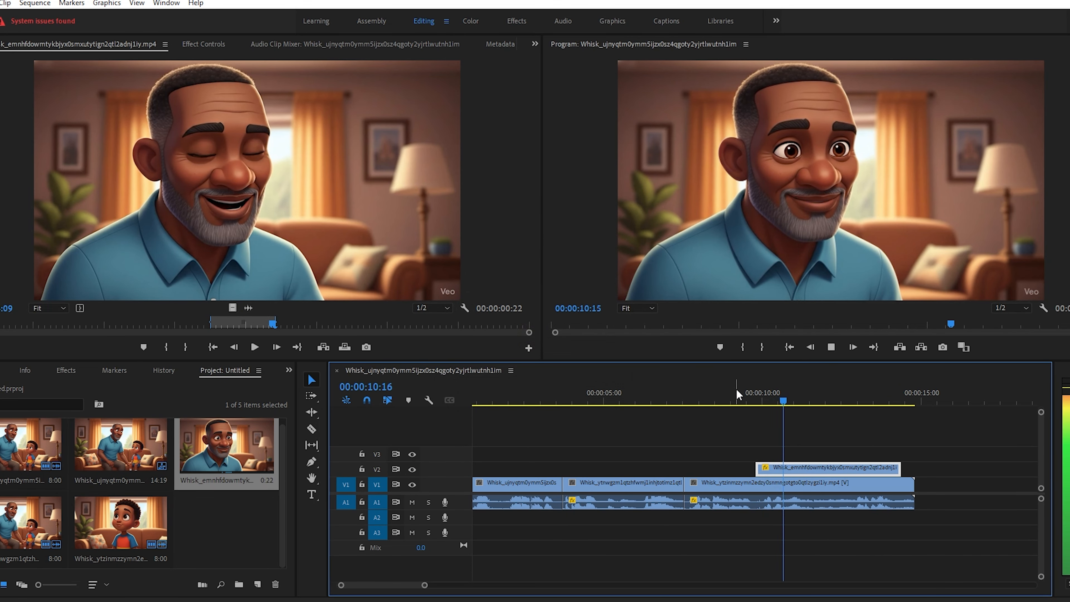
{"action": "key", "text": "space"}
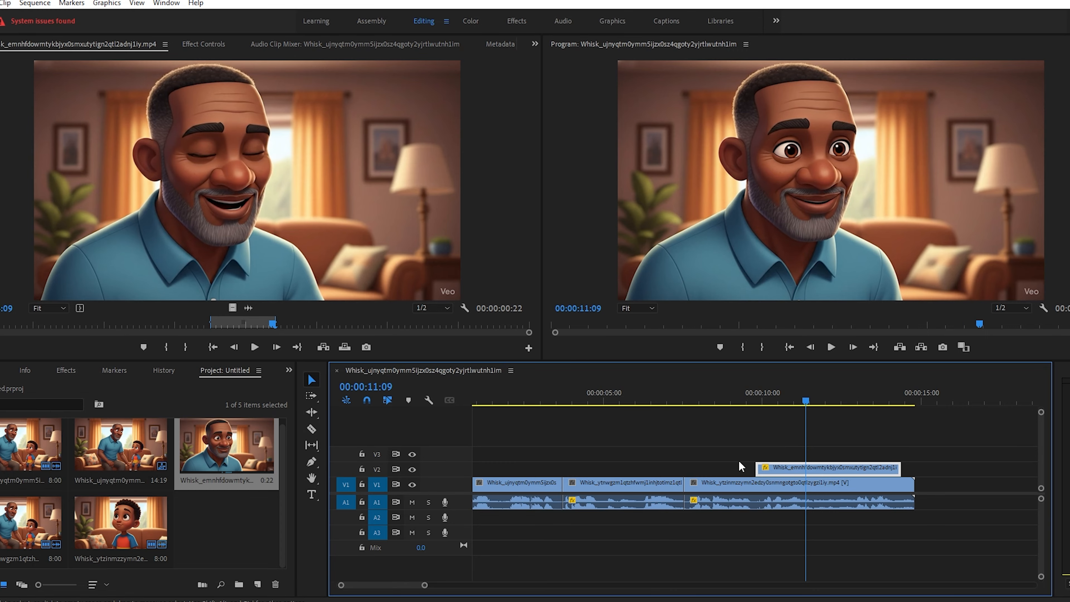
Step: Trim the start of the father's close-up on V2, move the shot to start at 00:00:09:11, and save the project
{"action": "left_click_drag", "start_coordinate": [756, 468], "coordinate": [786, 468]}
{"action": "left_click_drag", "start_coordinate": [824, 408], "coordinate": [717, 407]}
{"action": "left_click_drag", "start_coordinate": [807, 468], "coordinate": [766, 467]}
{"action": "key", "text": "ctrl+s"}
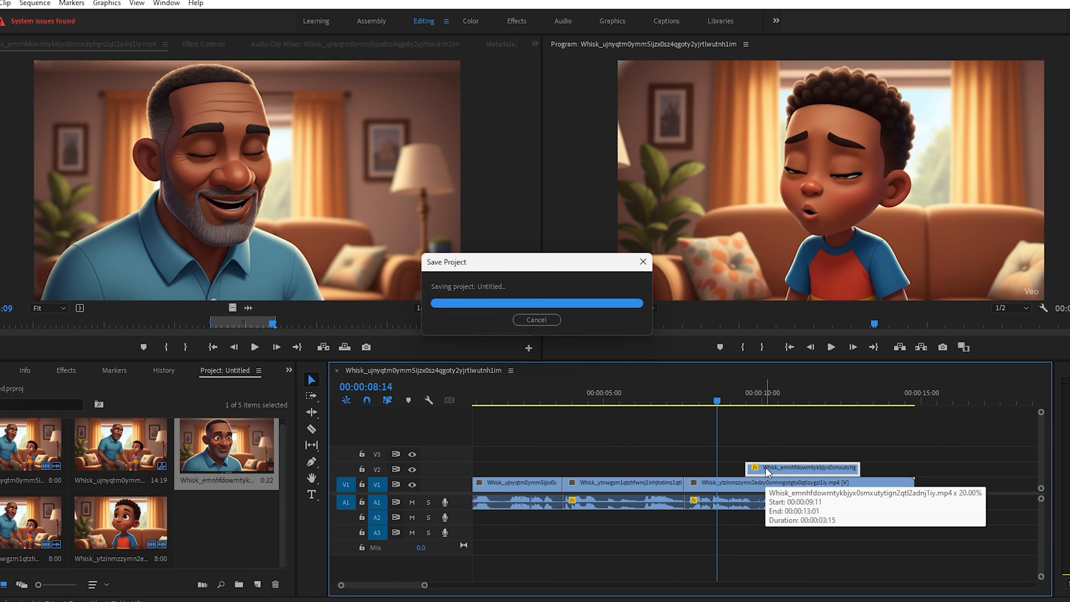
Step: Play from the two-shot into the father's reaction shot and trim that V2 shot's end to 00:00:11:04
{"action": "left_click", "coordinate": [664, 401]}
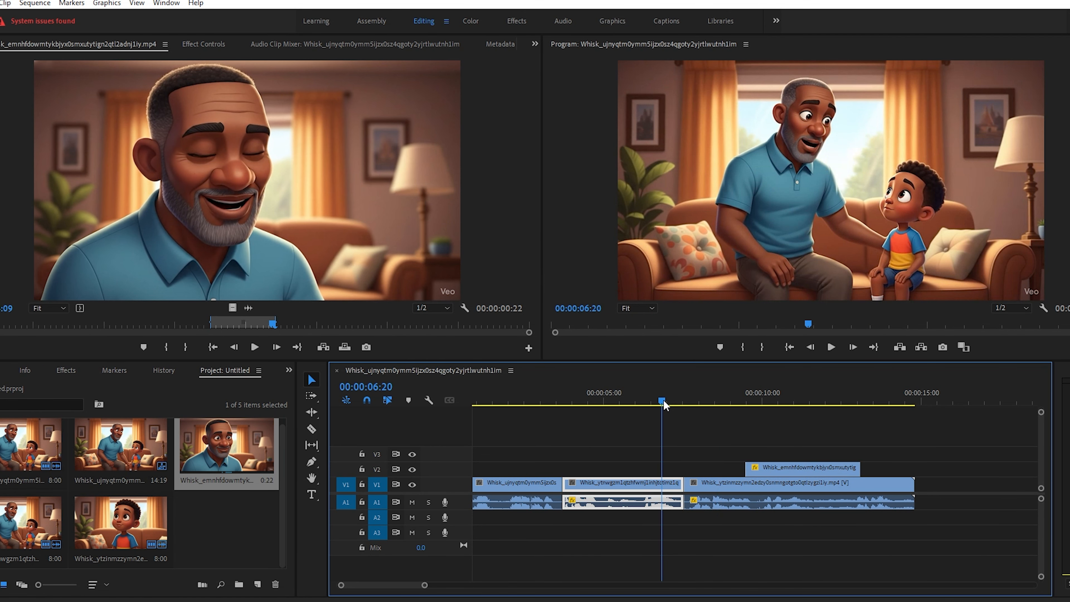
{"action": "key", "text": "space"}
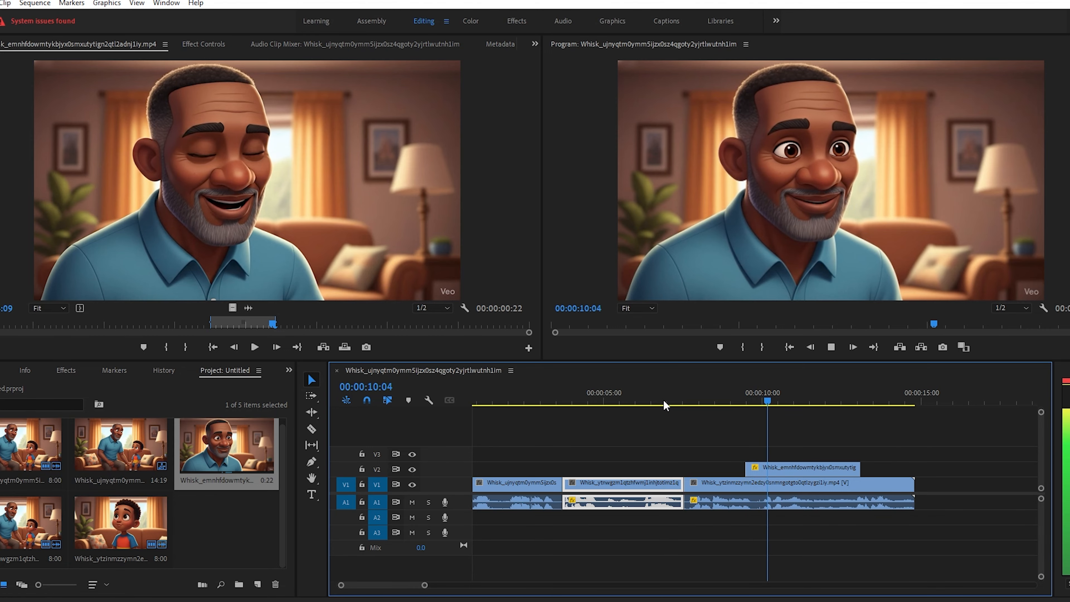
{"action": "key", "text": "space"}
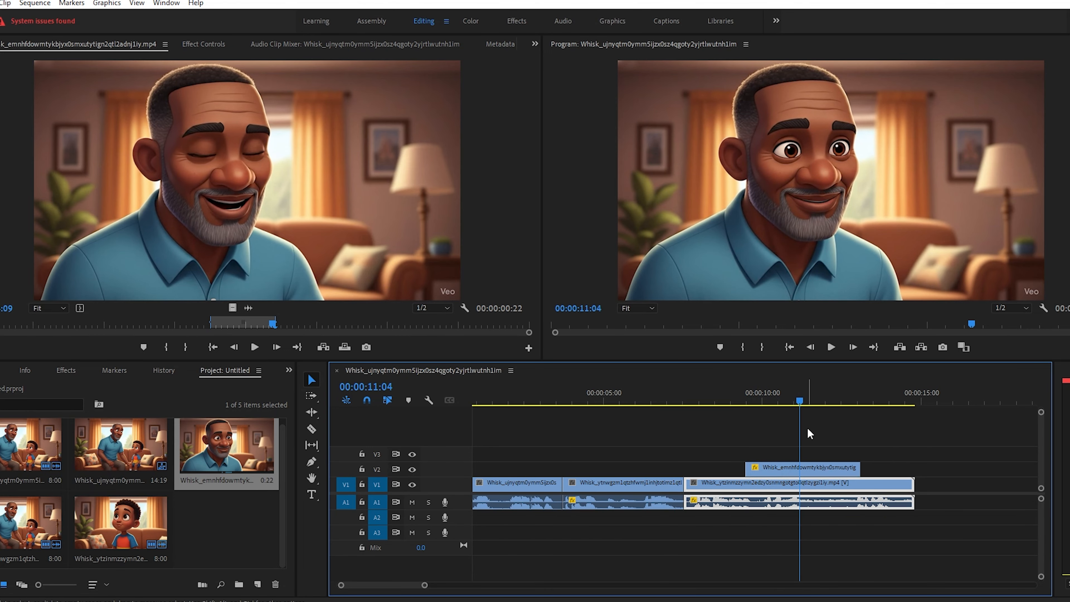
{"action": "left_click_drag", "start_coordinate": [867, 467], "coordinate": [811, 470]}
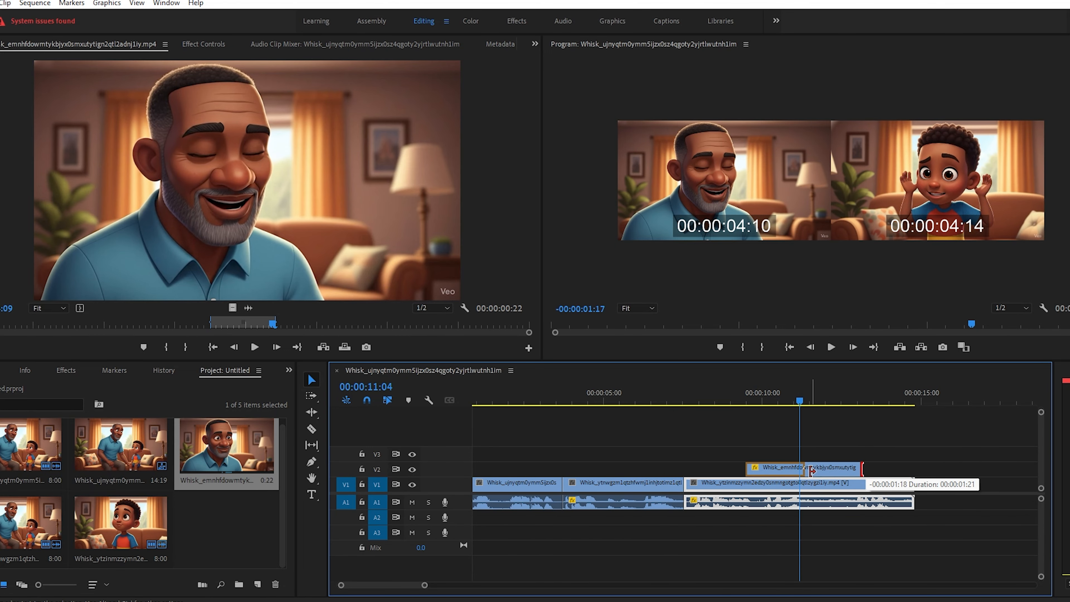
Step: Replay the cut to the father's reaction shot and shorten its end on V2 to 00:00:11:01
{"action": "left_click_drag", "start_coordinate": [800, 401], "coordinate": [590, 447]}
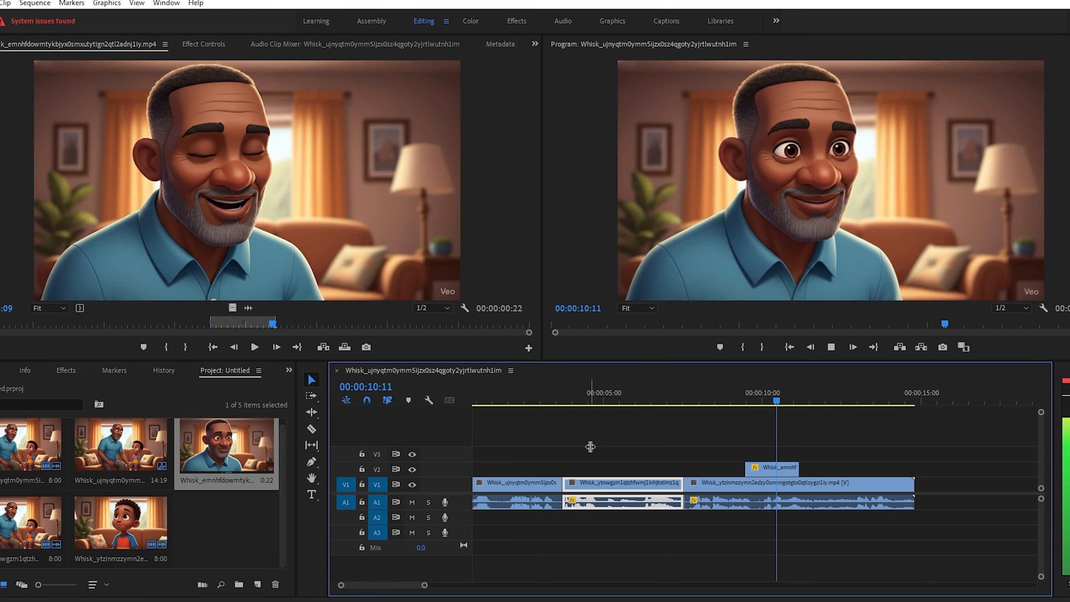
{"action": "key", "text": "space"}
{"action": "key", "text": "Down"}
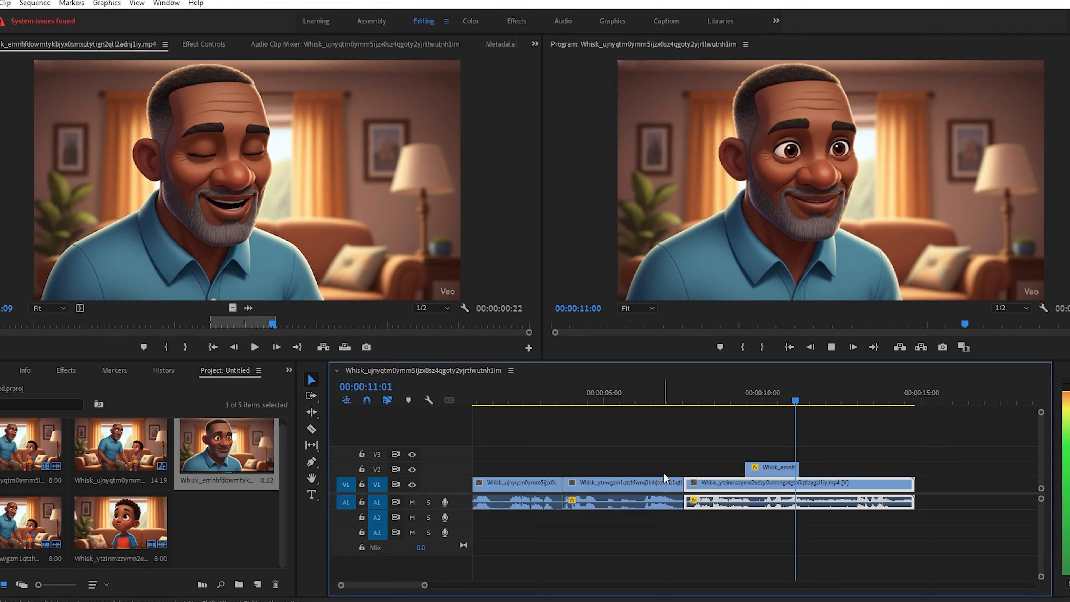
{"action": "left_click_drag", "start_coordinate": [808, 469], "coordinate": [801, 470]}
Step: Save the project and play the sequence from 00:00:06:09 through the son's close-up clip
{"action": "left_click_drag", "start_coordinate": [796, 402], "coordinate": [646, 439]}
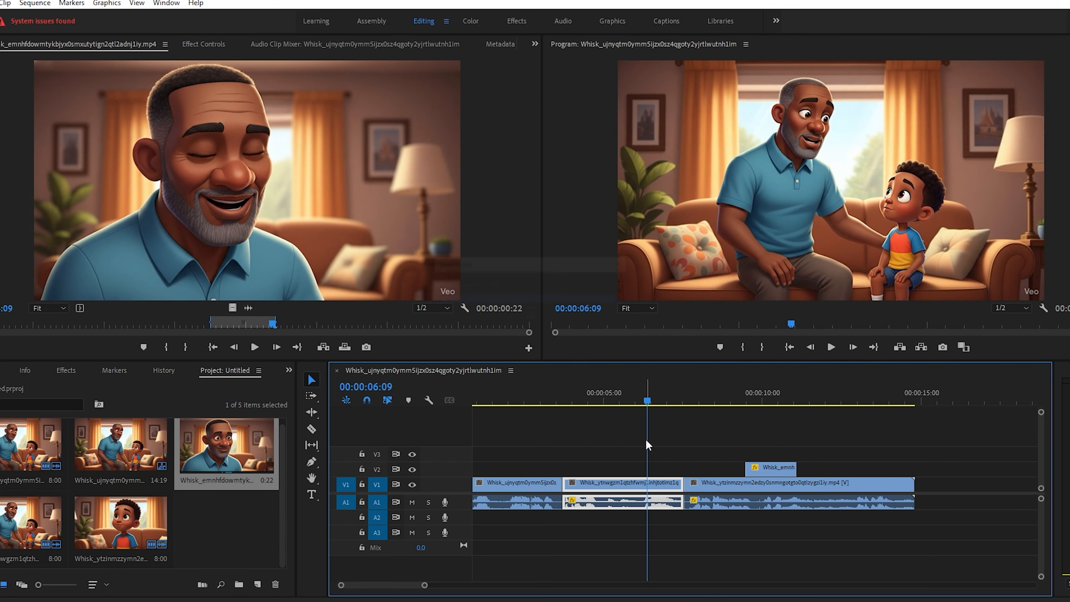
{"action": "key", "text": "ctrl+s"}
{"action": "key", "text": "space"}
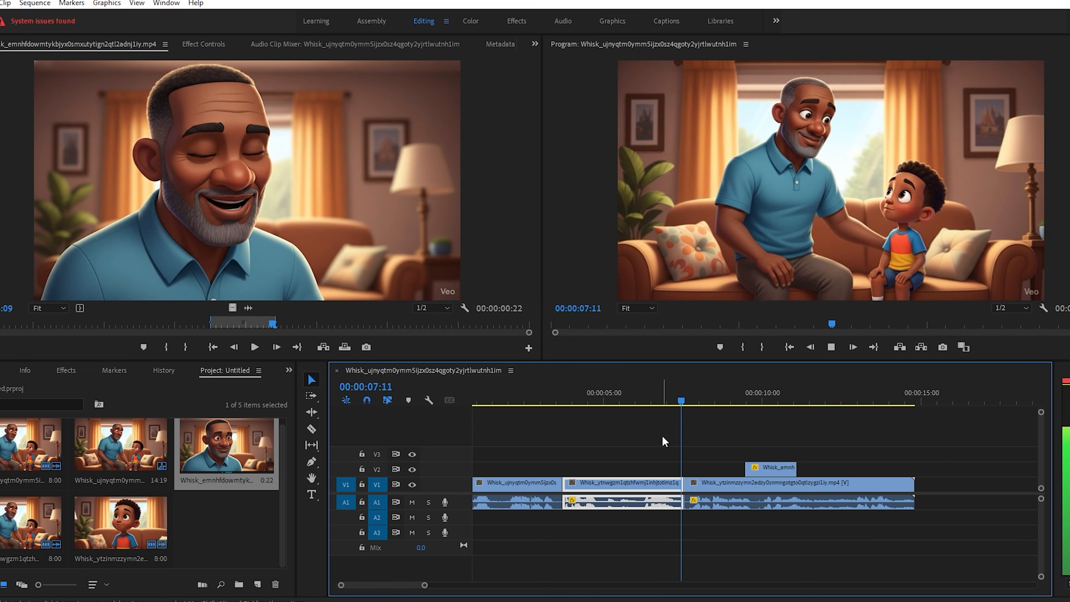
{"action": "left_click", "coordinate": [800, 484]}
{"action": "key", "text": "space"}
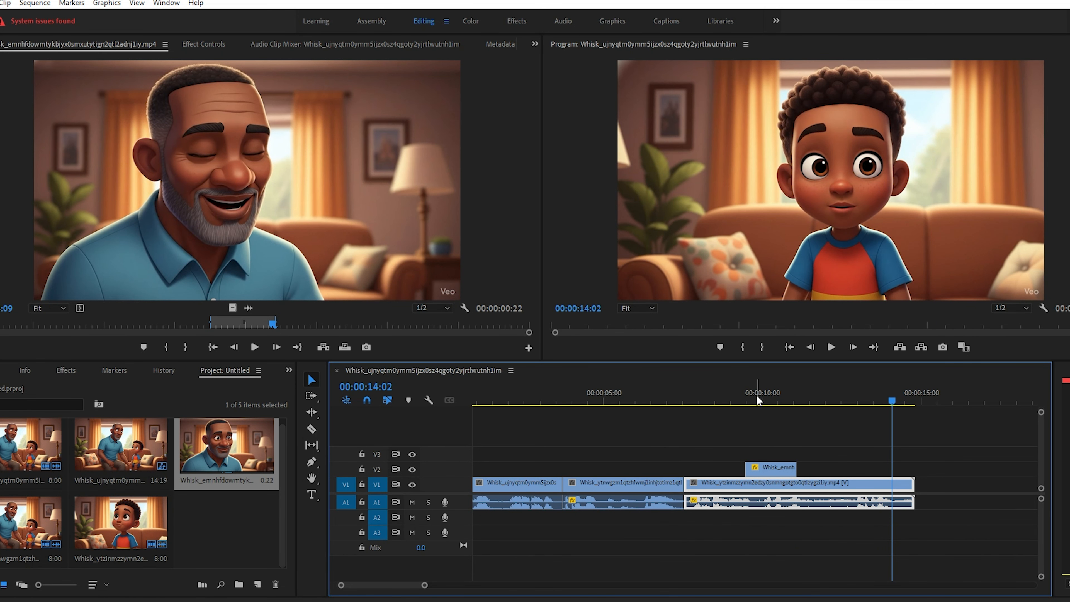
Step: Replay the father's reaction shot and trim its end on V2 to 00:00:10:17
{"action": "left_click", "coordinate": [711, 391]}
{"action": "key", "text": "space"}
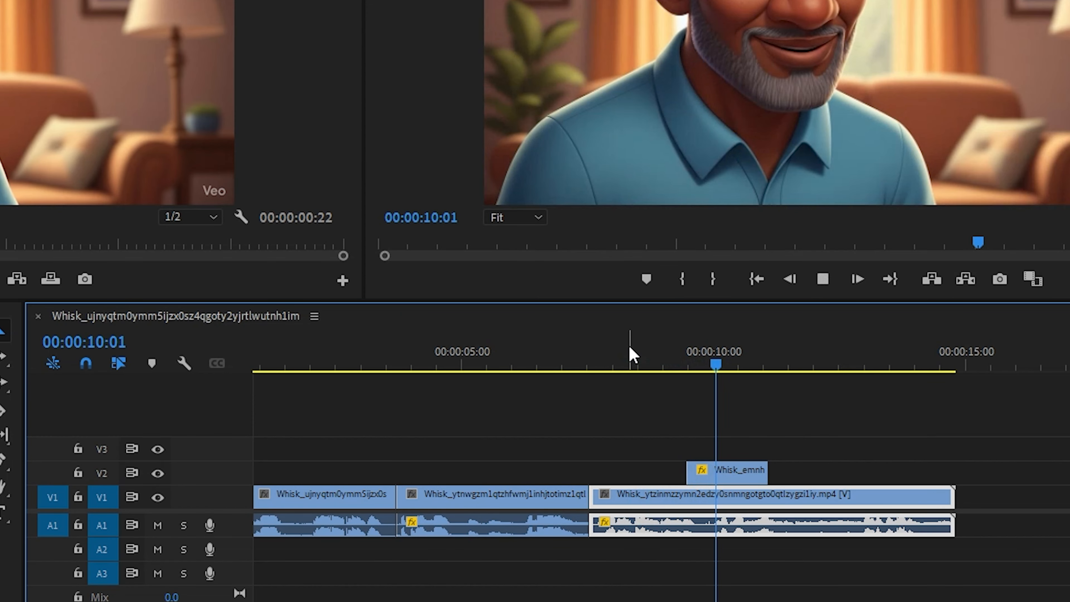
{"action": "key", "text": "space"}
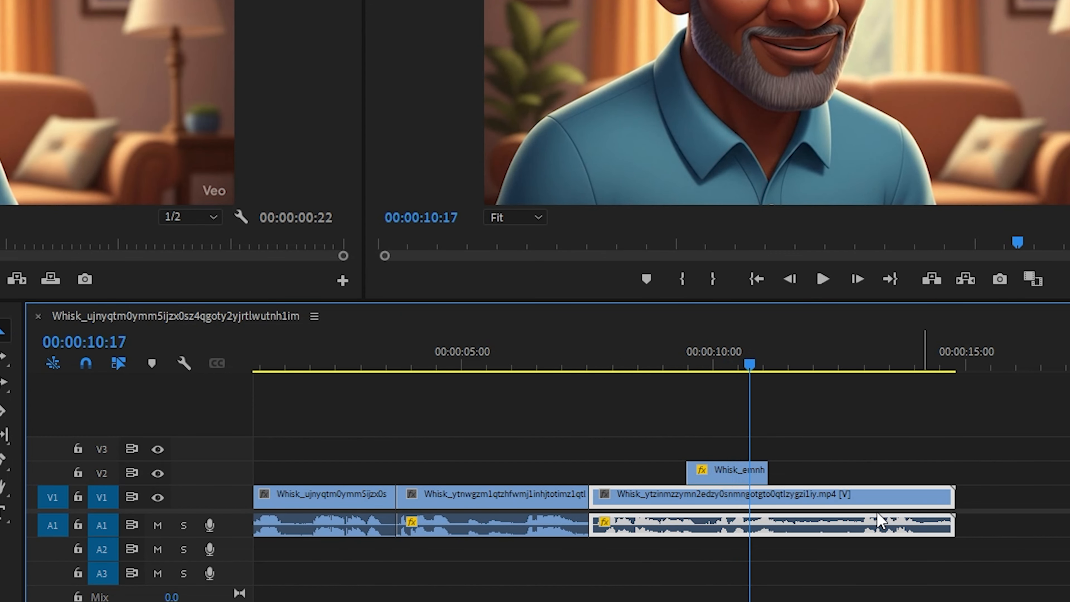
{"action": "left_click_drag", "start_coordinate": [778, 476], "coordinate": [758, 476]}
Step: Play the rest of the son's close-up clip and trim its end on V1 to 00:00:14:06
{"action": "left_click", "coordinate": [656, 365]}
{"action": "left_click_drag", "start_coordinate": [658, 365], "coordinate": [586, 367]}
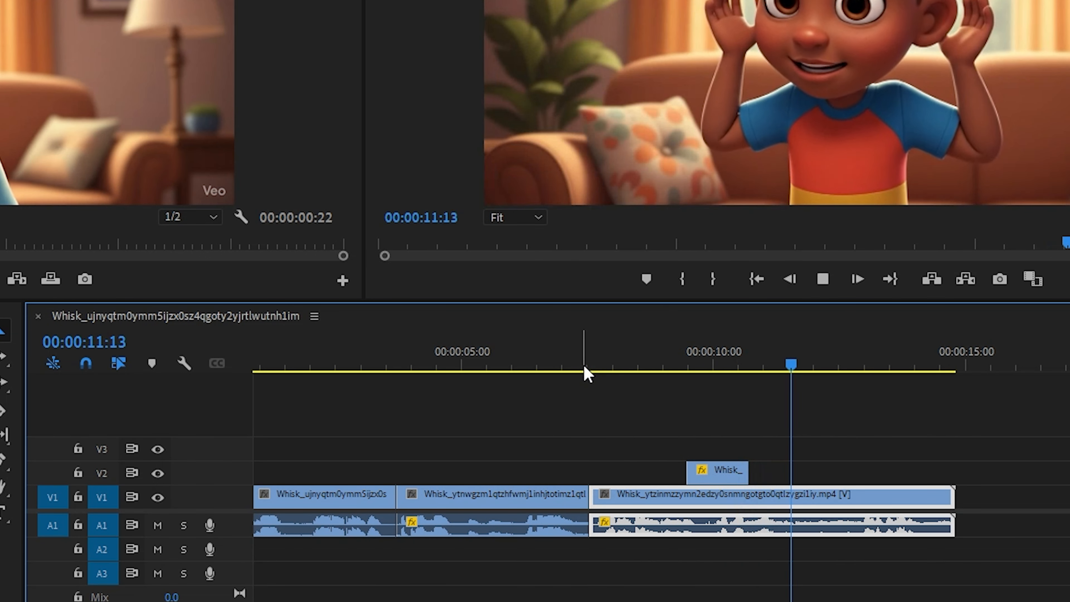
{"action": "key", "text": "space"}
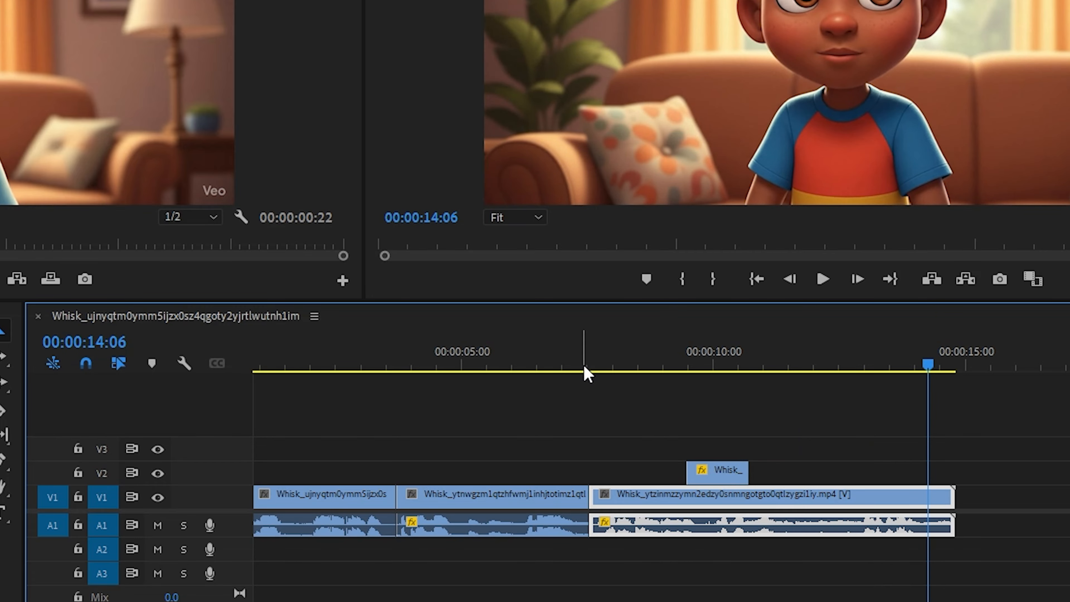
{"action": "left_click_drag", "start_coordinate": [963, 501], "coordinate": [940, 491]}
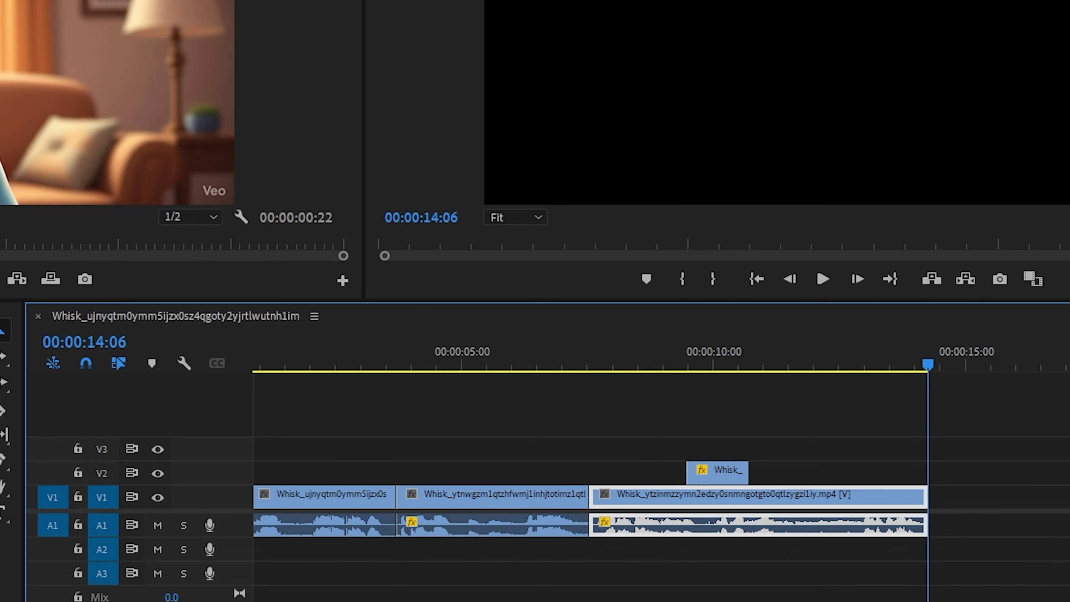
{"action": "mouse_move", "coordinate": [528, 601]}
{"action": "left_click", "coordinate": [616, 584]}
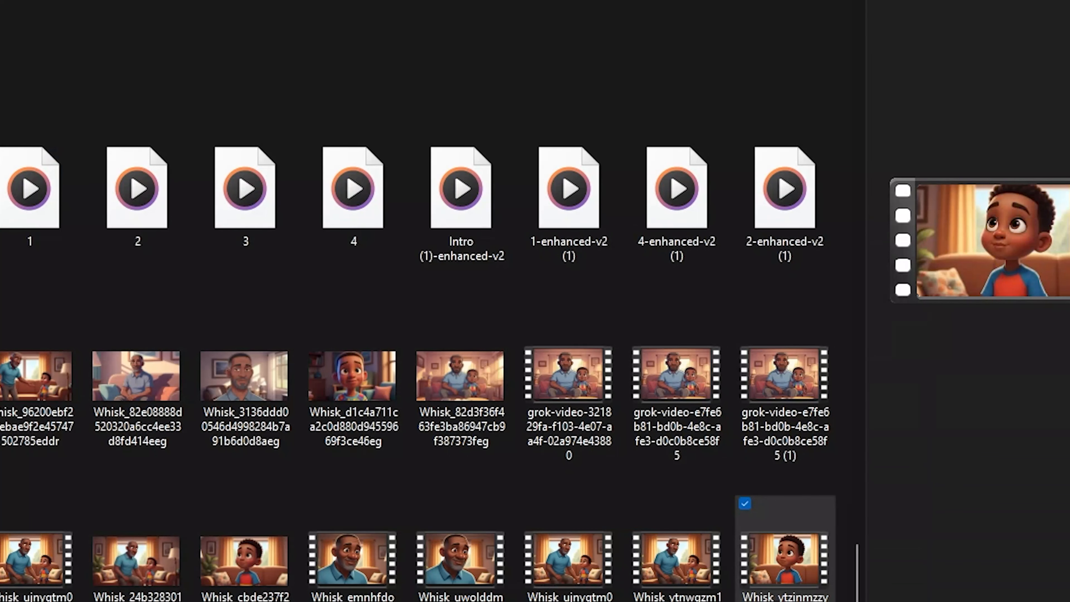
{"action": "left_click", "coordinate": [676, 574]}
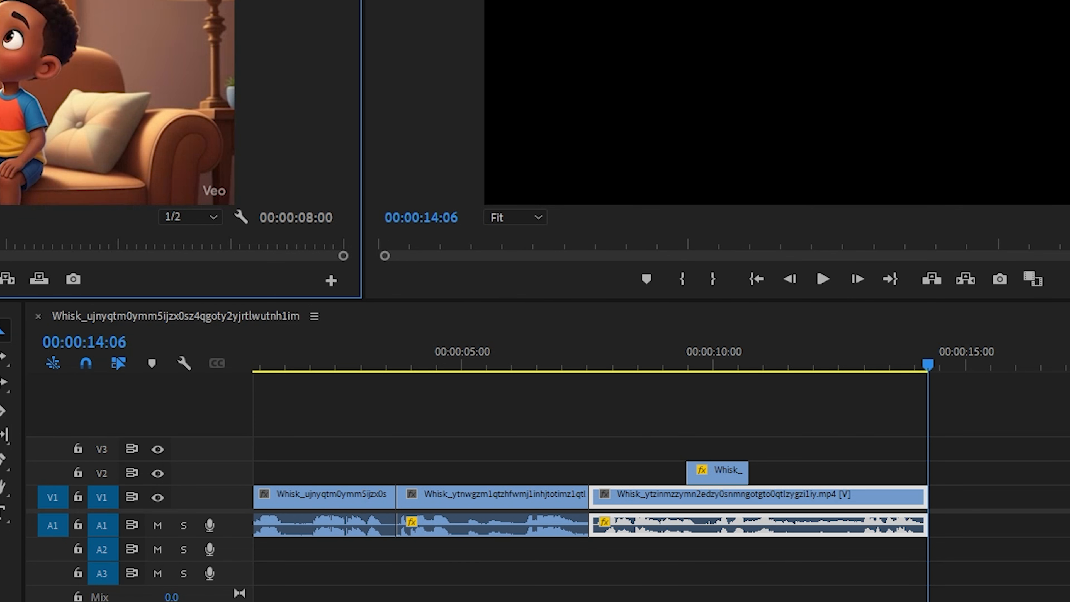
{"action": "left_click_drag", "start_coordinate": [1040, 548], "coordinate": [973, 516]}
{"action": "left_click", "coordinate": [978, 536]}
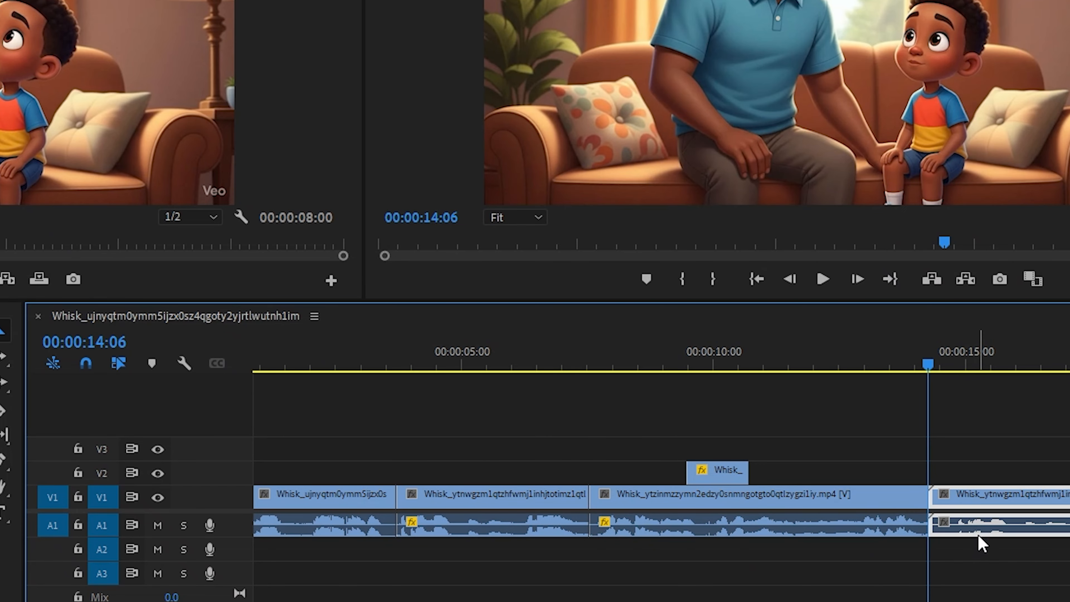
{"action": "type", "text": "g9"}
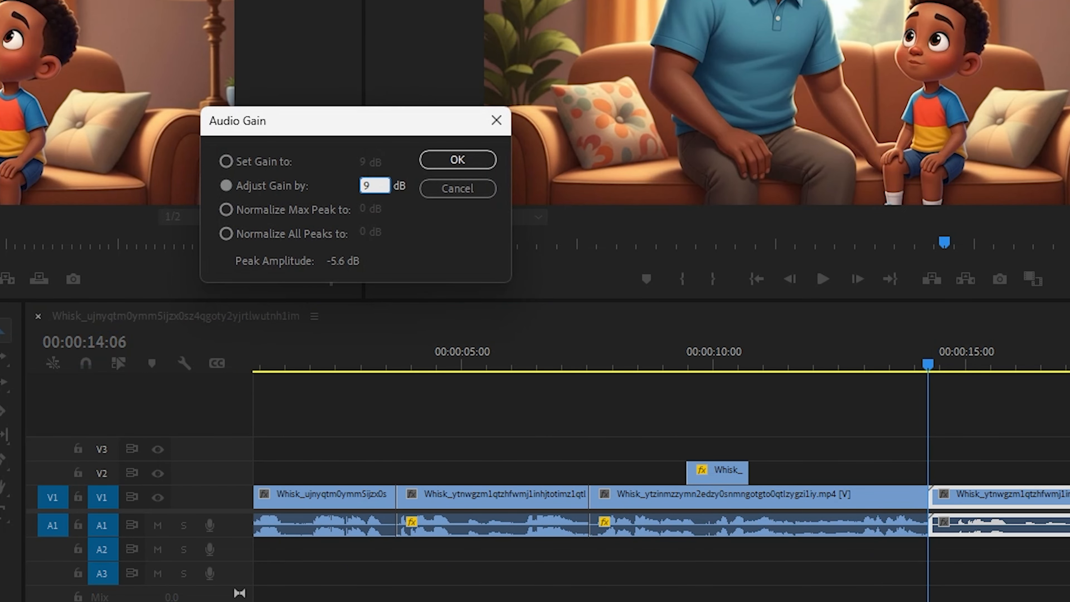
{"action": "key", "text": "Return"}
{"action": "key", "text": "space"}
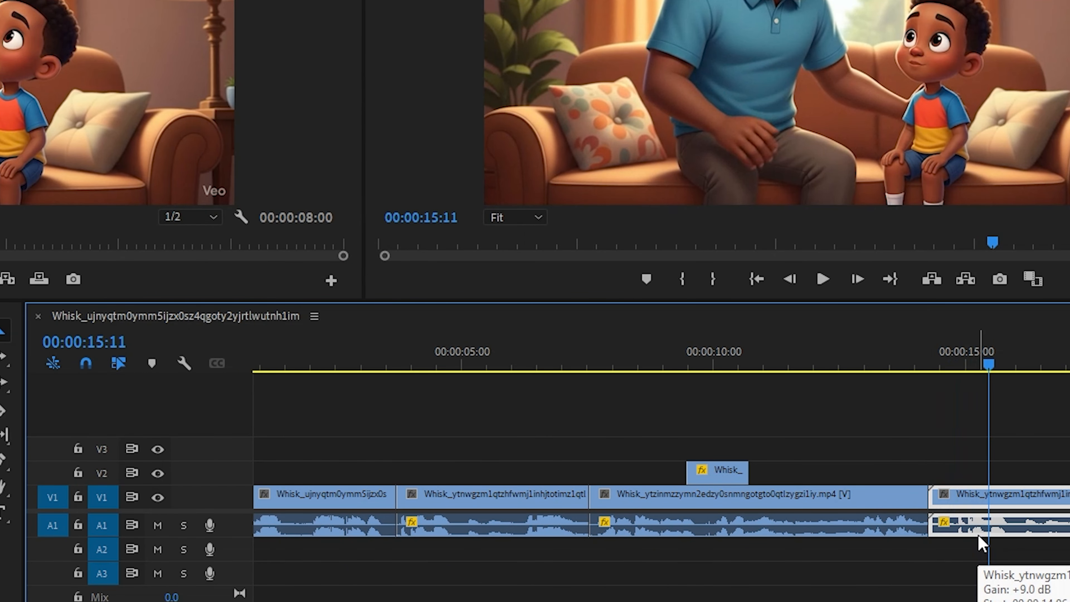
{"action": "key", "text": "Delete"}
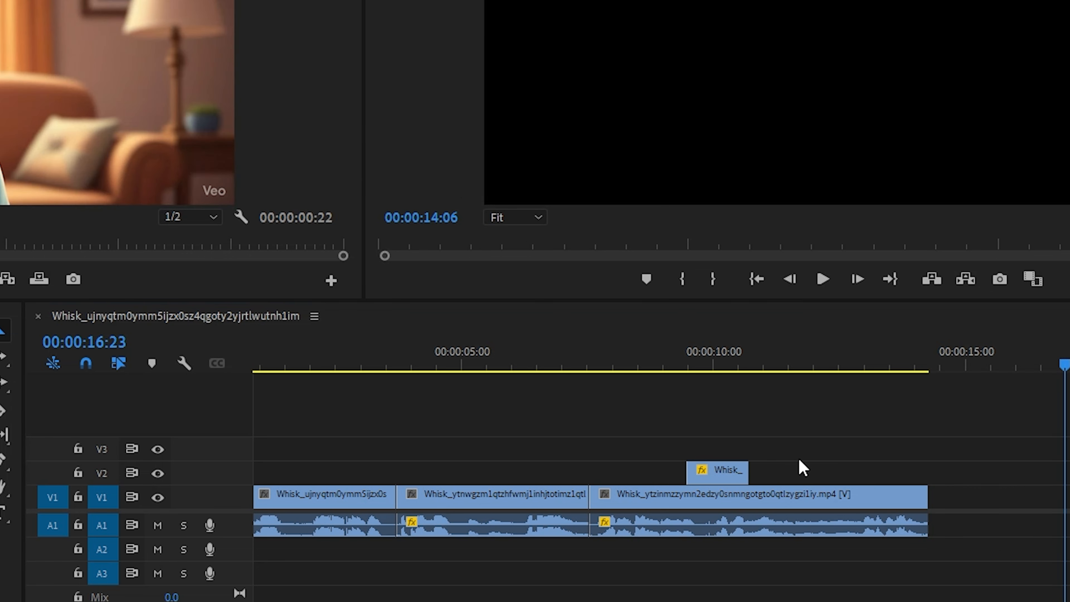
Step: Append the father's full 8-second close-up with audio after the son's clip on V1 and play across the cut
{"action": "left_click_drag", "start_coordinate": [117, 103], "coordinate": [943, 501]}
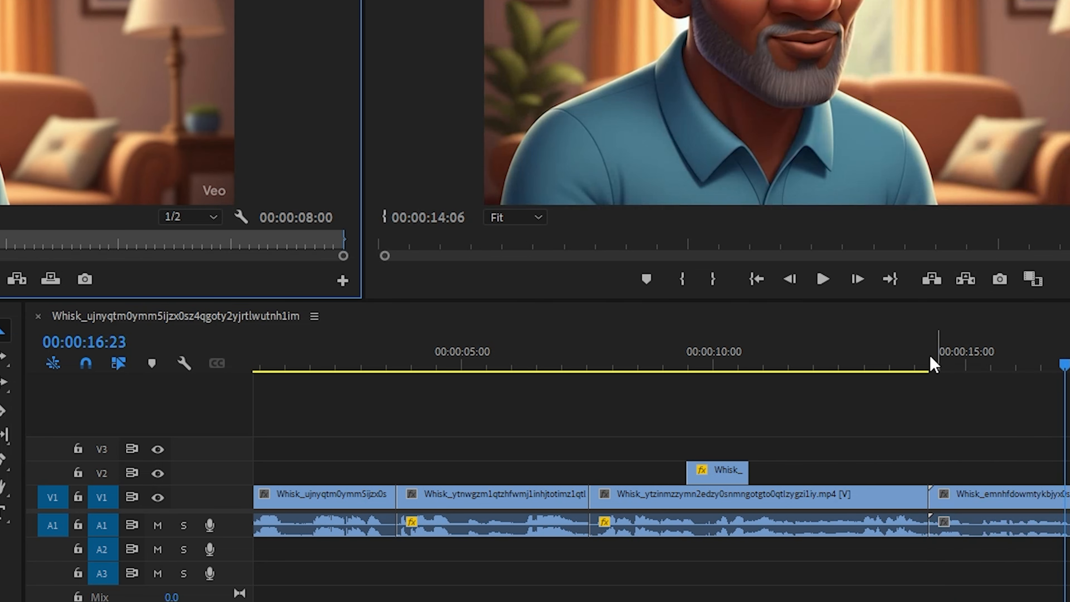
{"action": "left_click", "coordinate": [860, 358]}
{"action": "key", "text": "minus"}
{"action": "key", "text": "space"}
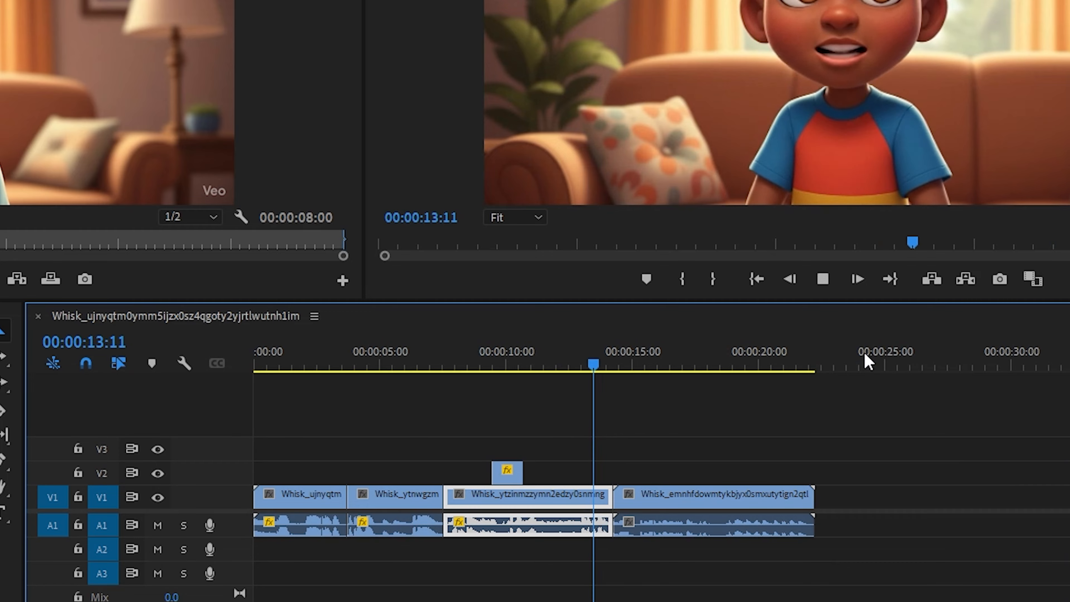
{"action": "key", "text": "space"}
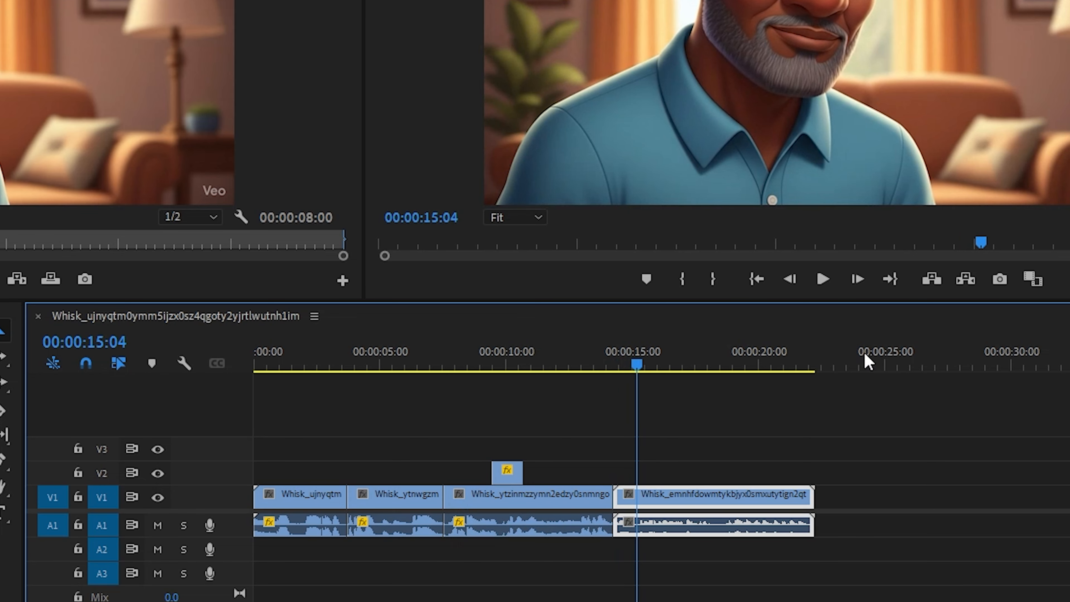
Step: Adjust the audio gain of the father's last clip by 9 dB and play it back from the end of the son's clip
{"action": "key", "text": "g"}
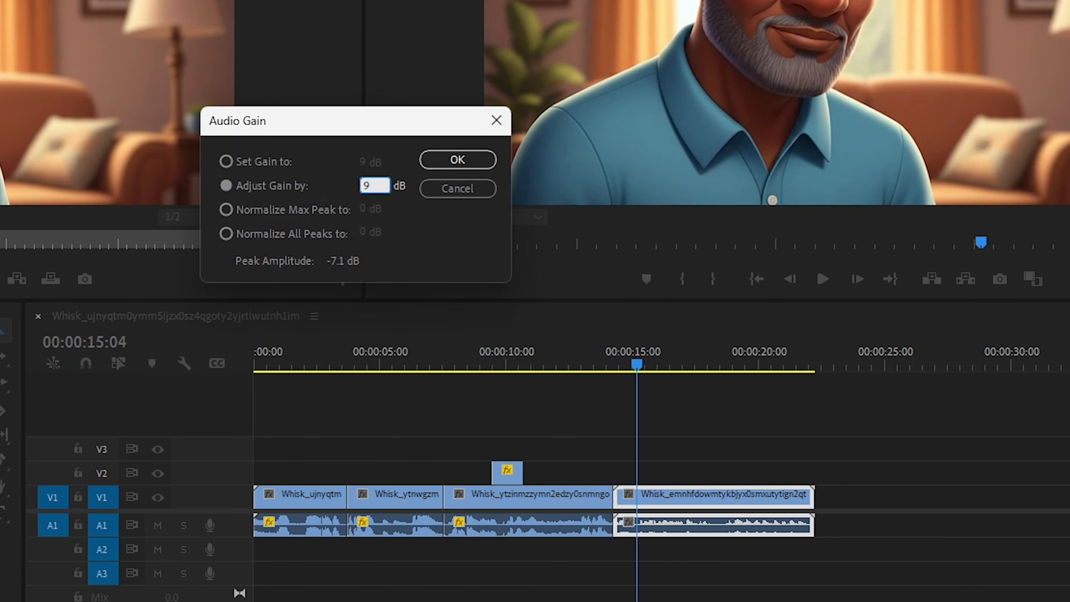
{"action": "key", "text": "Return"}
{"action": "left_click_drag", "start_coordinate": [589, 365], "coordinate": [586, 366]}
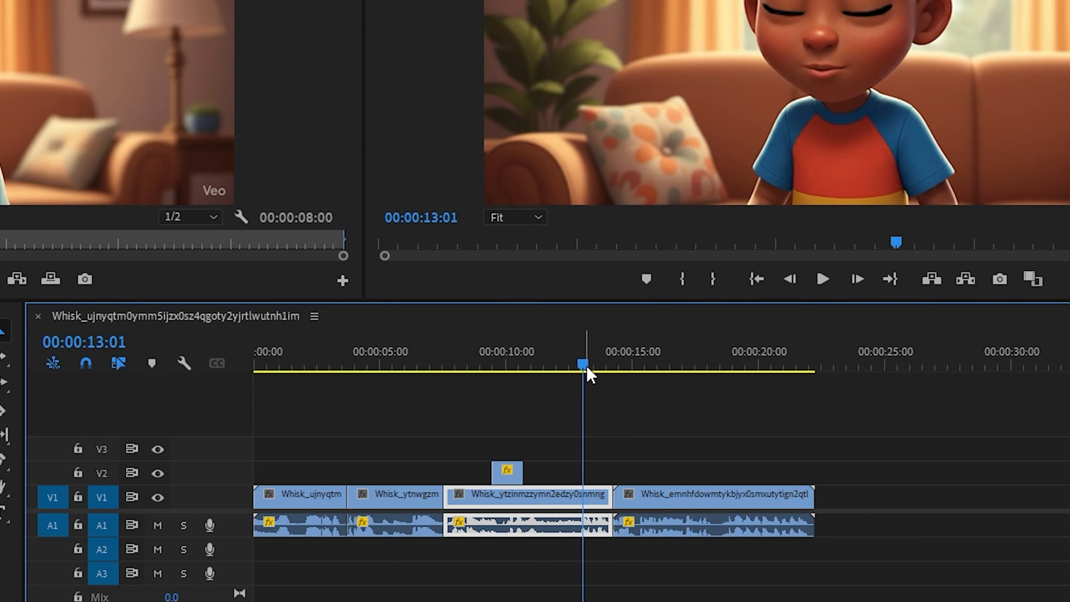
{"action": "key", "text": "space"}
{"action": "left_click", "coordinate": [583, 364]}
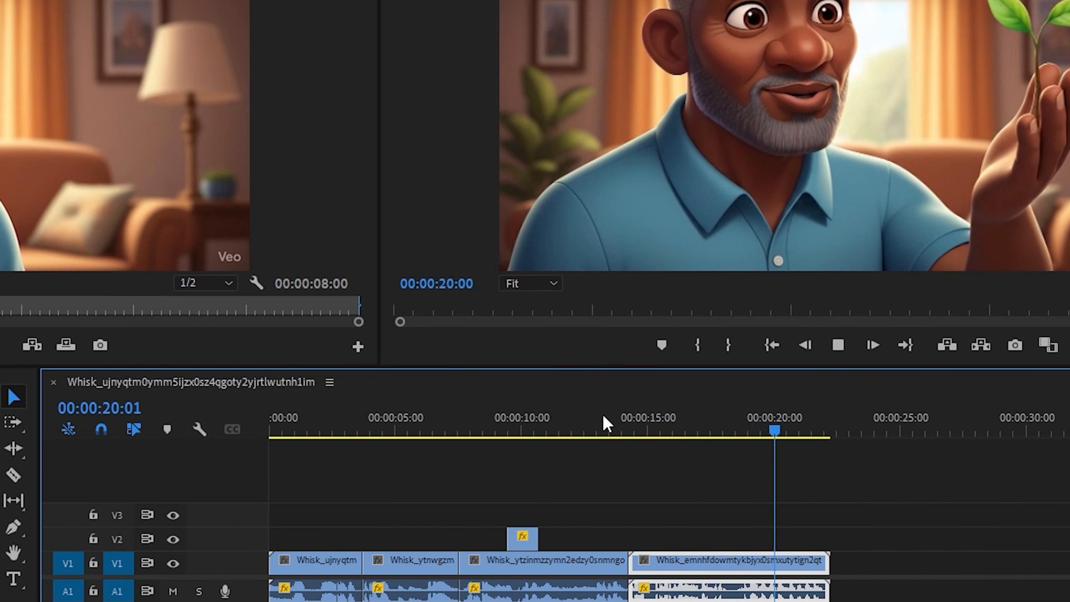
{"action": "key", "text": "space"}
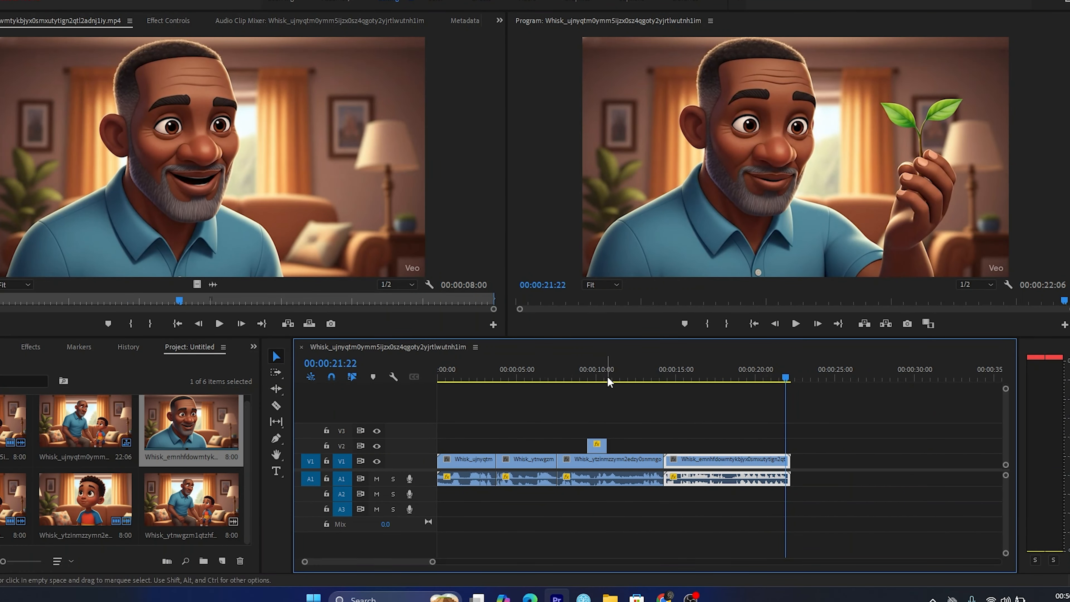
Step: Mark a 00:00:01:08 section of the son's close-up and place only its video on V2 at 00:00:17:02, above the father's last clip
{"action": "left_click", "coordinate": [602, 376]}
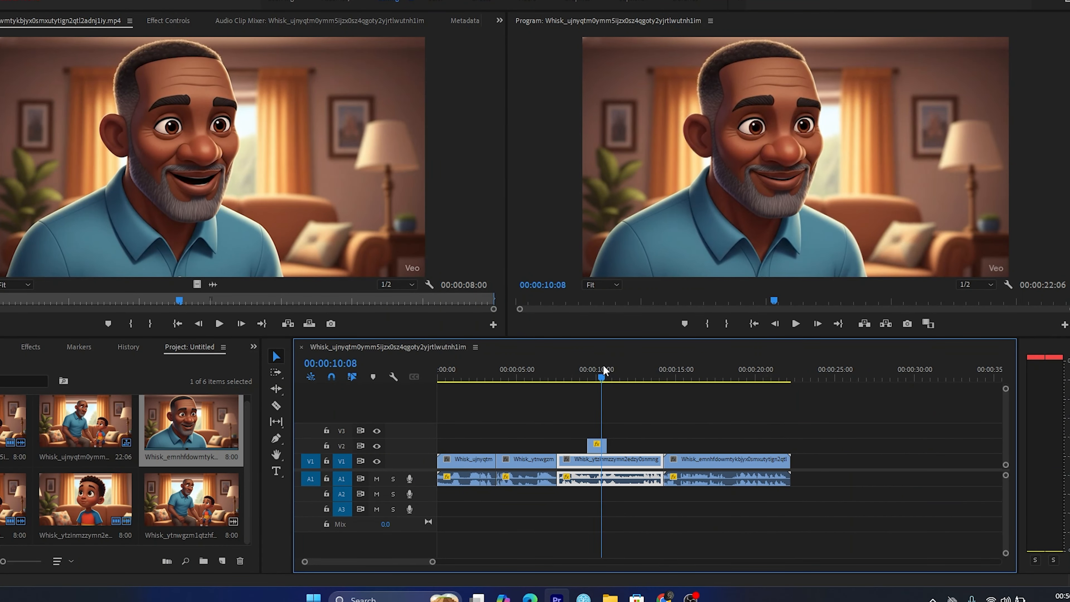
{"action": "double_click", "coordinate": [51, 510]}
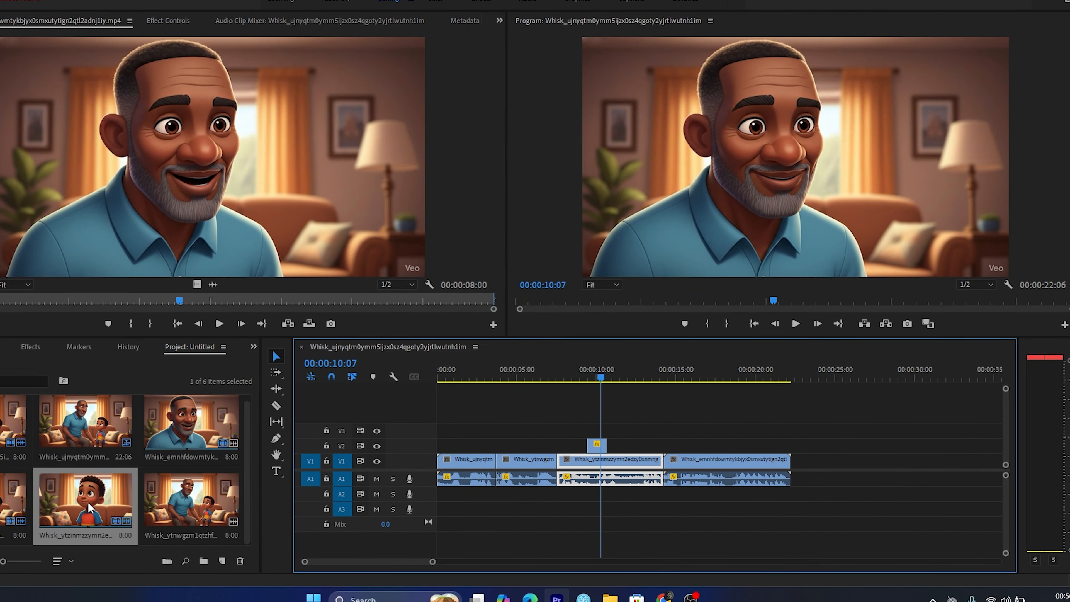
{"action": "left_click_drag", "start_coordinate": [215, 303], "coordinate": [320, 309]}
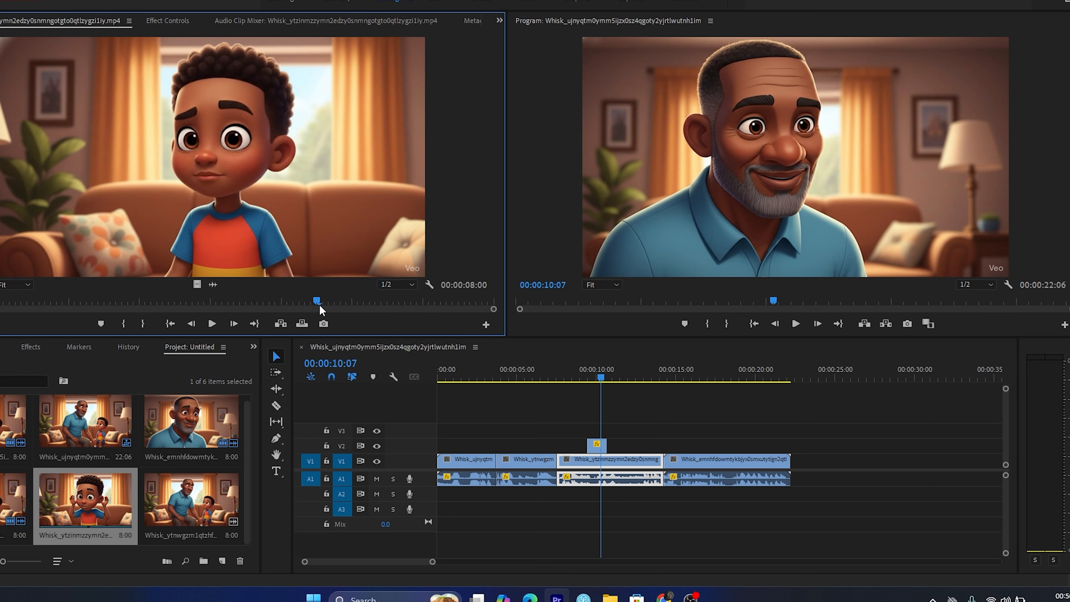
{"action": "key", "text": "space"}
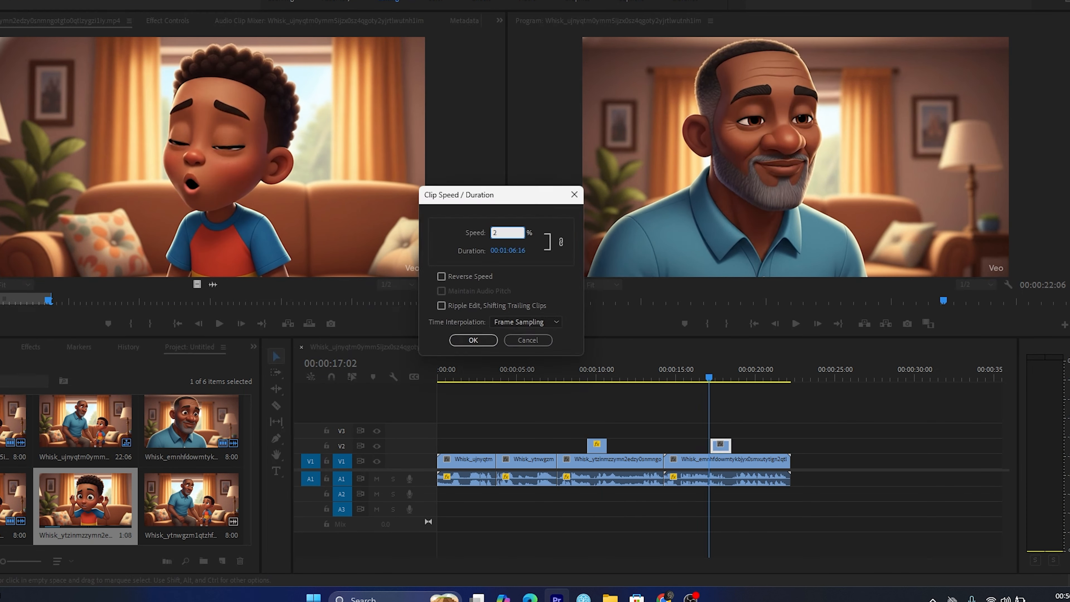
Step: Set the son's reaction shot on V2 to 20% speed, shorten its end, and play back the father's last clip
{"action": "type", "text": "0"}
{"action": "key", "text": "Return"}
{"action": "left_click", "coordinate": [648, 368]}
{"action": "key", "text": "space"}
{"action": "left_click", "coordinate": [666, 377]}
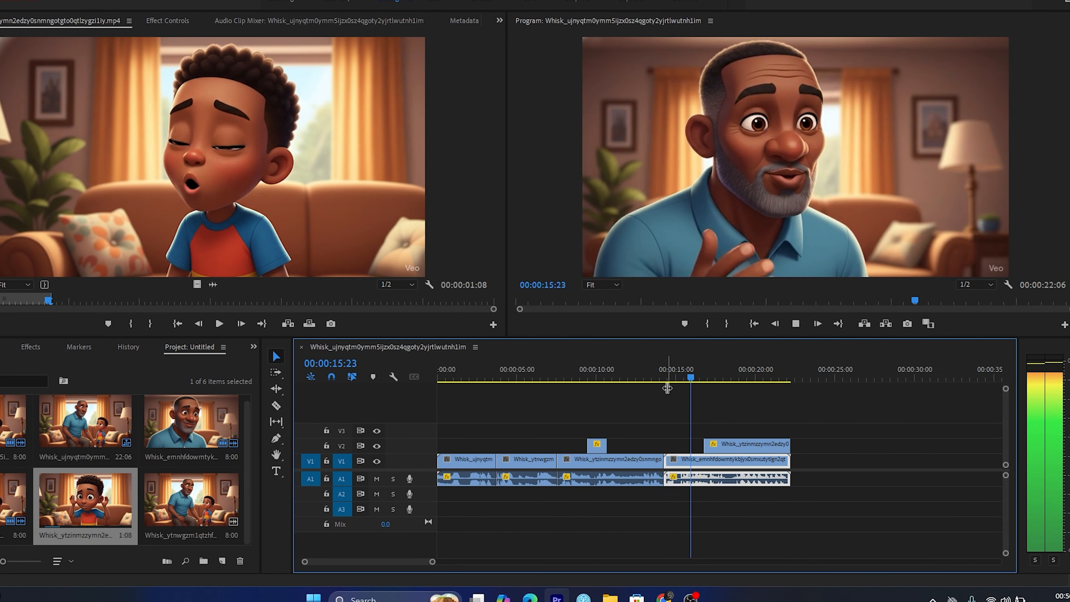
{"action": "left_click", "coordinate": [660, 377]}
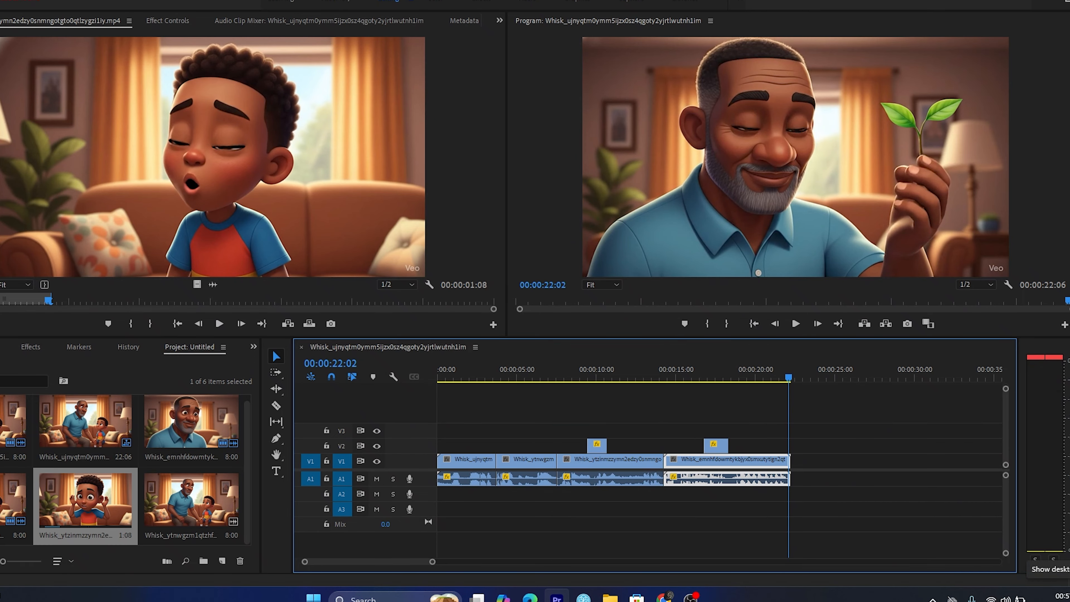
{"action": "key", "text": "Home"}
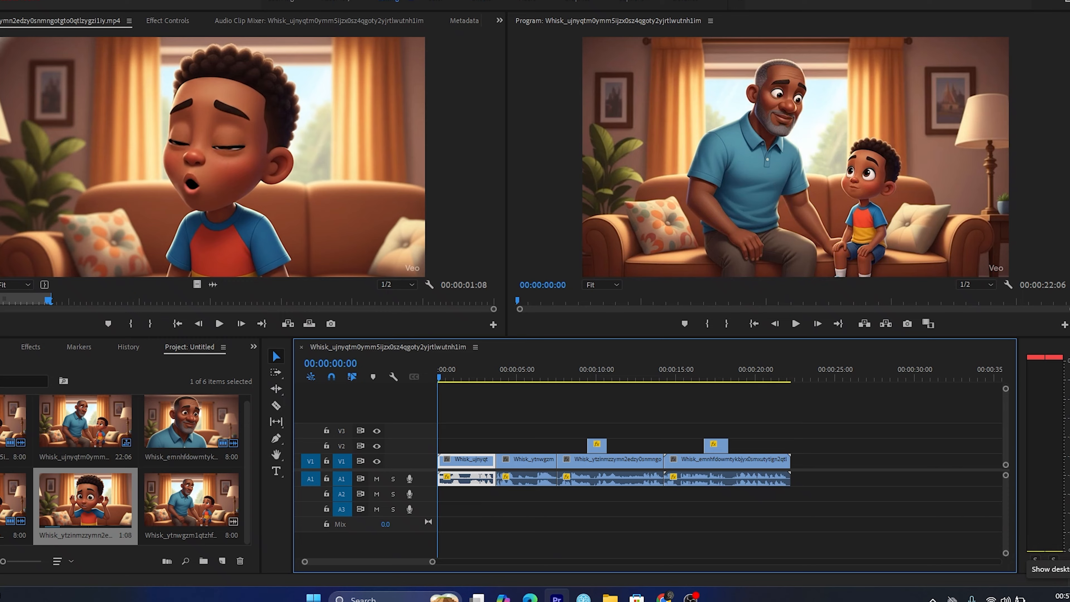
Step: Enlarge the son's close-up on V1 to 164% scale at position 432, 422, and play back the cut into it
{"action": "key", "text": "space"}
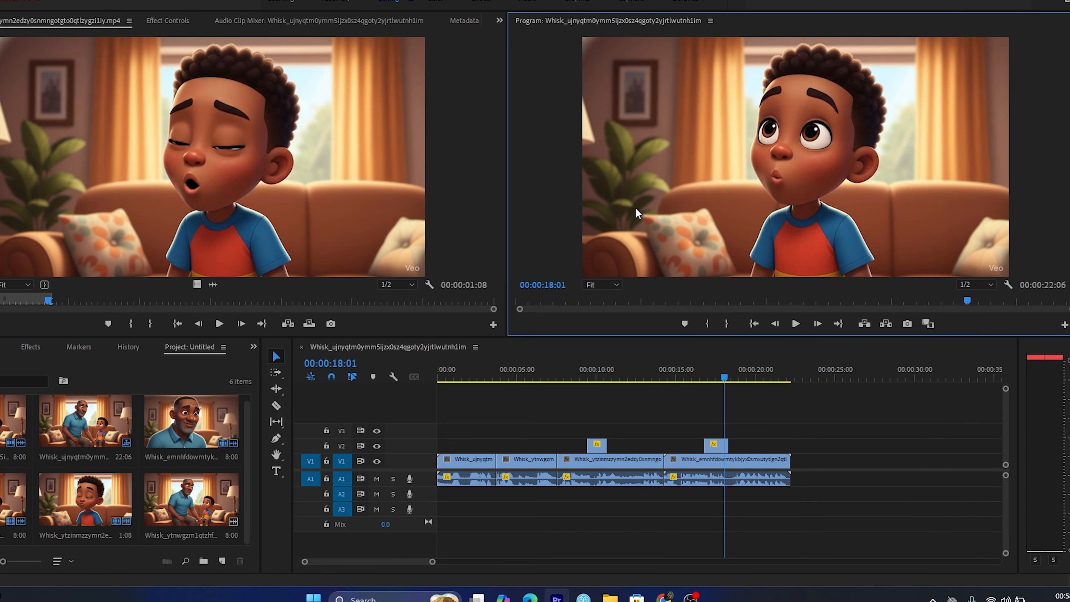
{"action": "left_click_drag", "start_coordinate": [730, 388], "coordinate": [577, 404]}
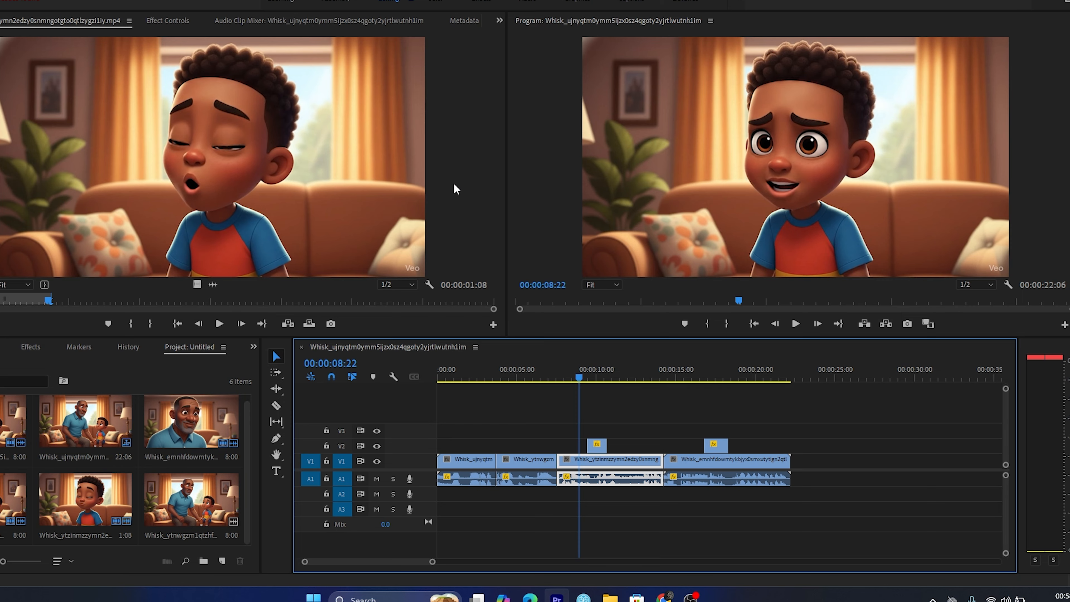
{"action": "key", "text": "shift+5"}
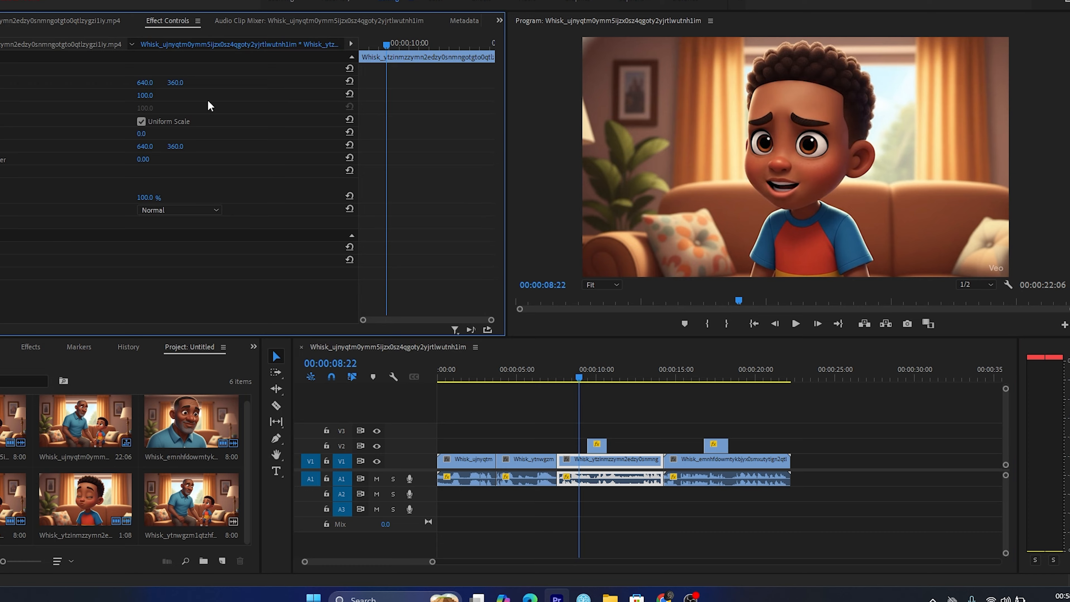
{"action": "left_click_drag", "start_coordinate": [145, 96], "coordinate": [182, 83]}
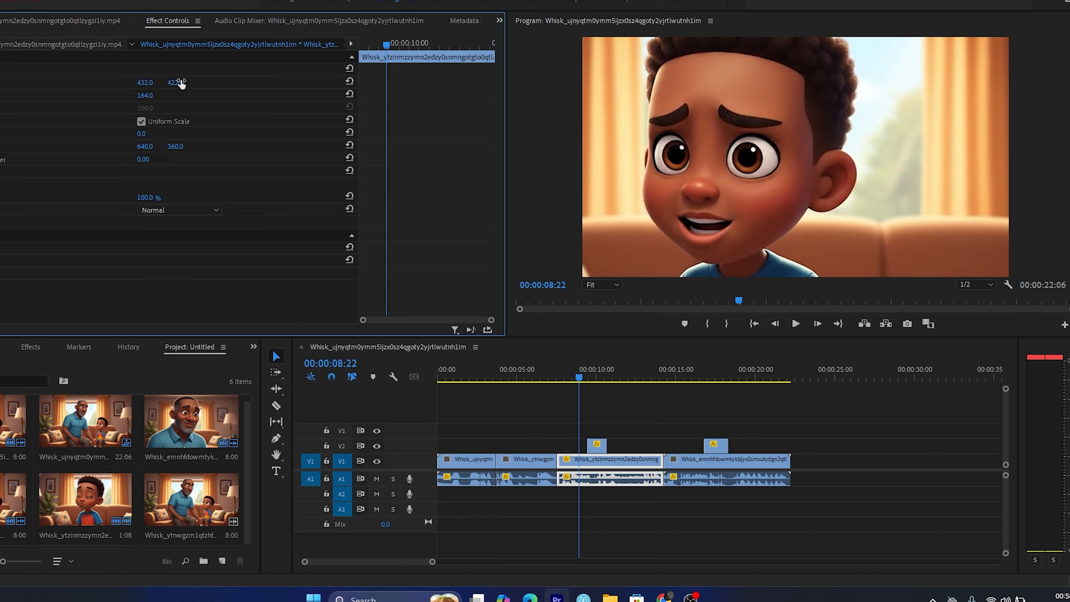
{"action": "left_click", "coordinate": [551, 379]}
{"action": "key", "text": "space"}
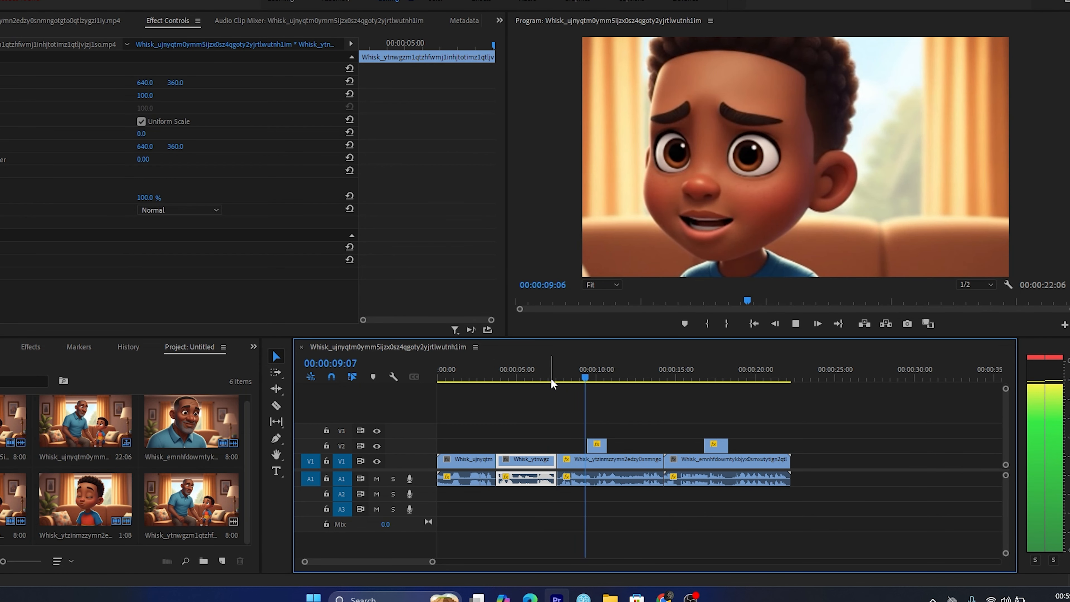
{"action": "key", "text": "space"}
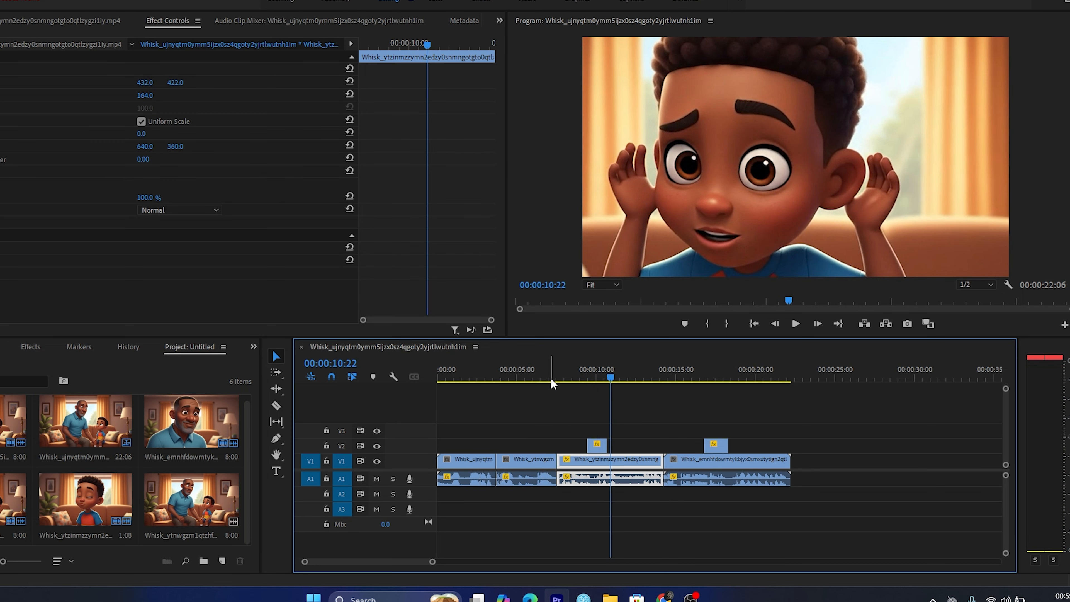
Step: Set the father's reaction shot on V2 to 167% scale at position 640, 476, and play it back
{"action": "left_click_drag", "start_coordinate": [609, 369], "coordinate": [600, 369]}
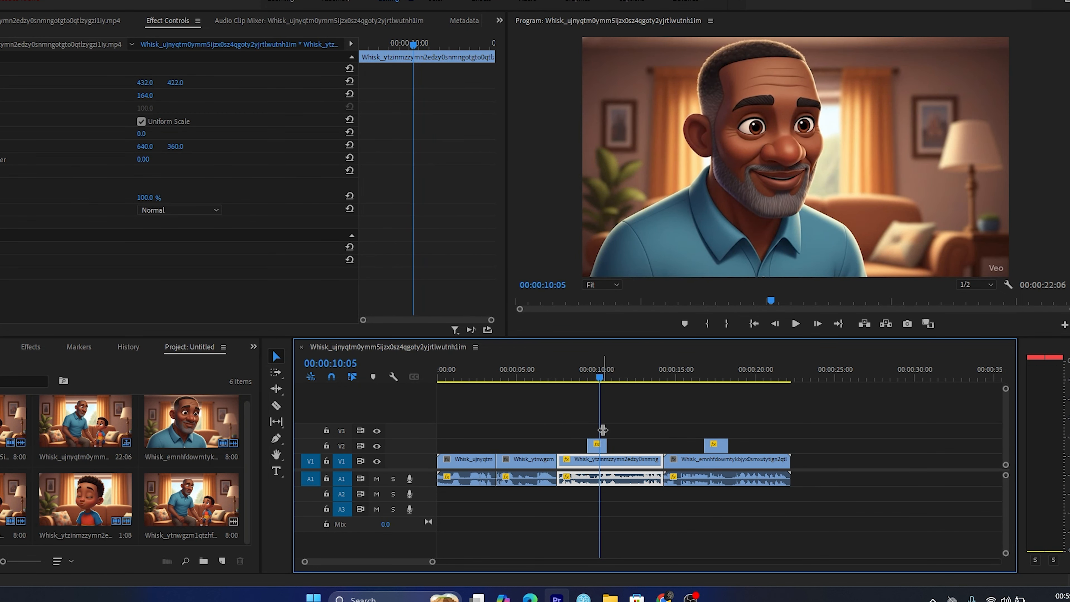
{"action": "left_click", "coordinate": [601, 450]}
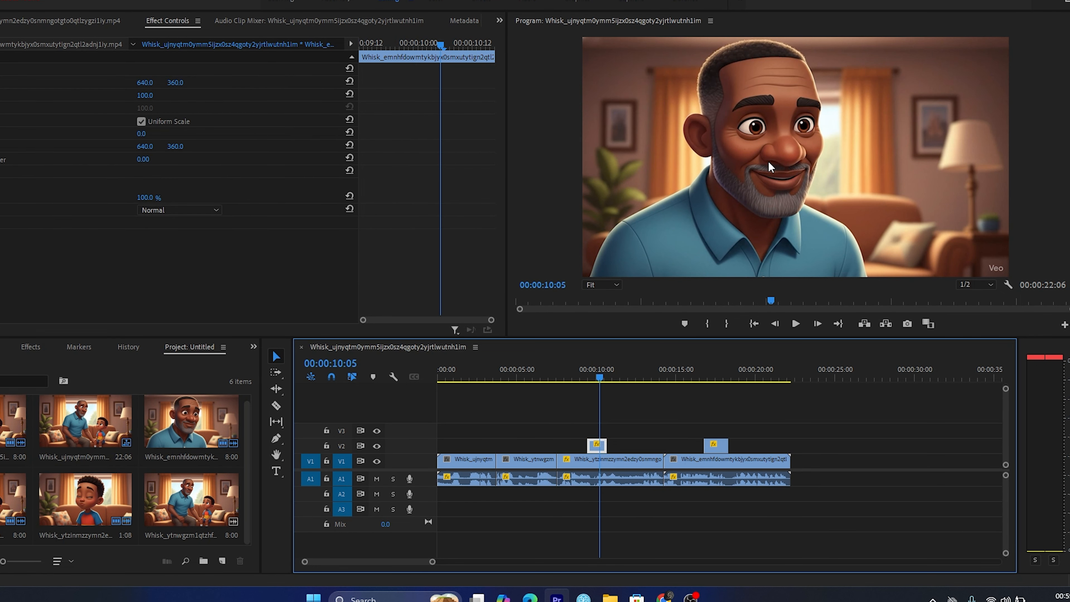
{"action": "left_click_drag", "start_coordinate": [160, 96], "coordinate": [215, 86]}
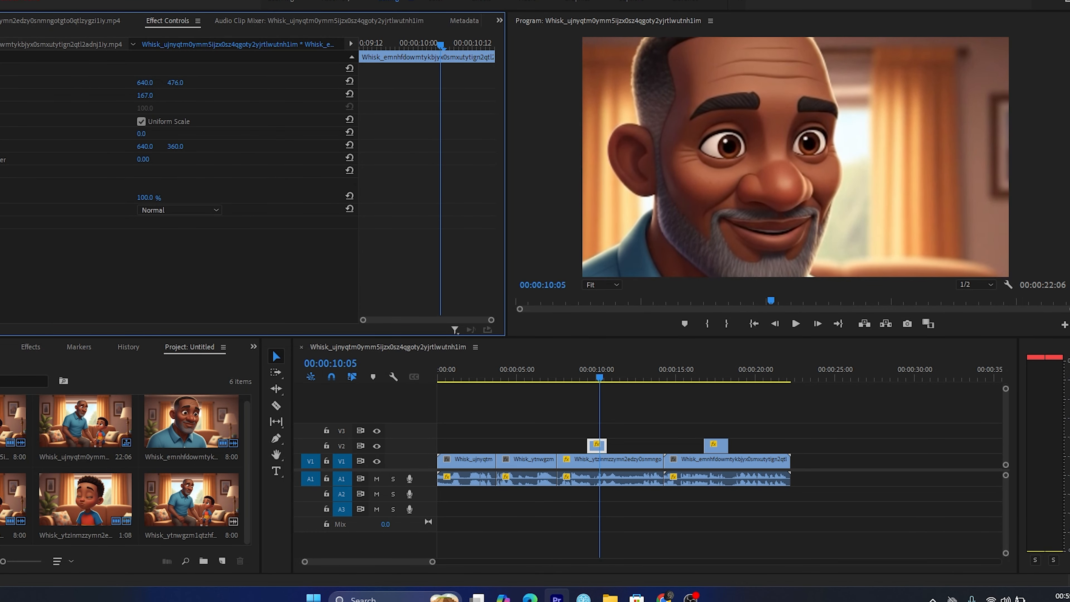
{"action": "left_click_drag", "start_coordinate": [585, 365], "coordinate": [578, 367]}
{"action": "key", "text": "space"}
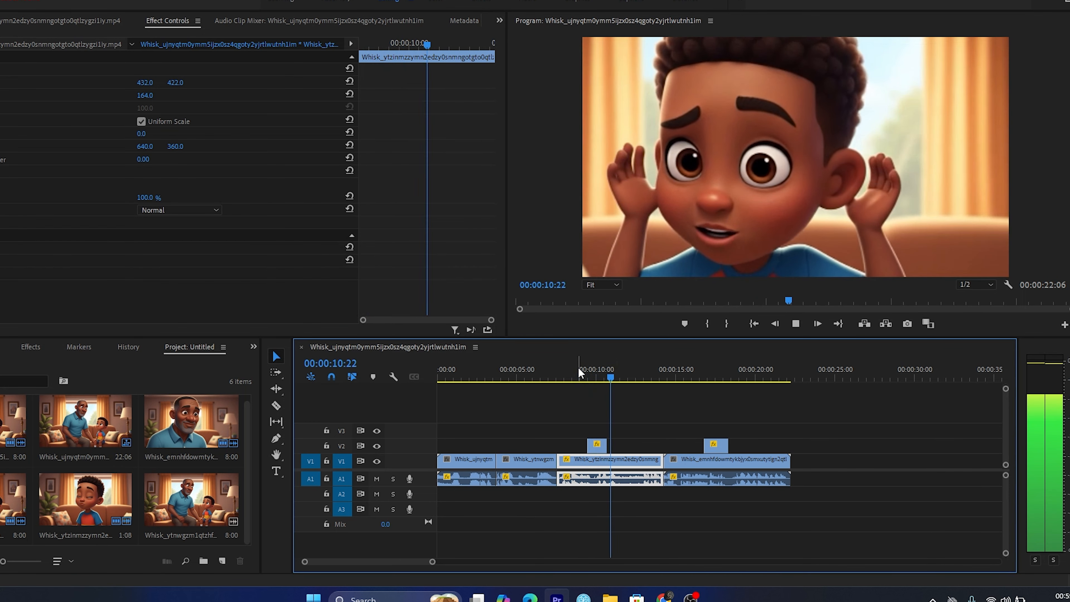
Step: Replay the cuts around the son's close-up and give the father's last clip on V1 167% scale at position 640, 476
{"action": "left_click", "coordinate": [577, 367]}
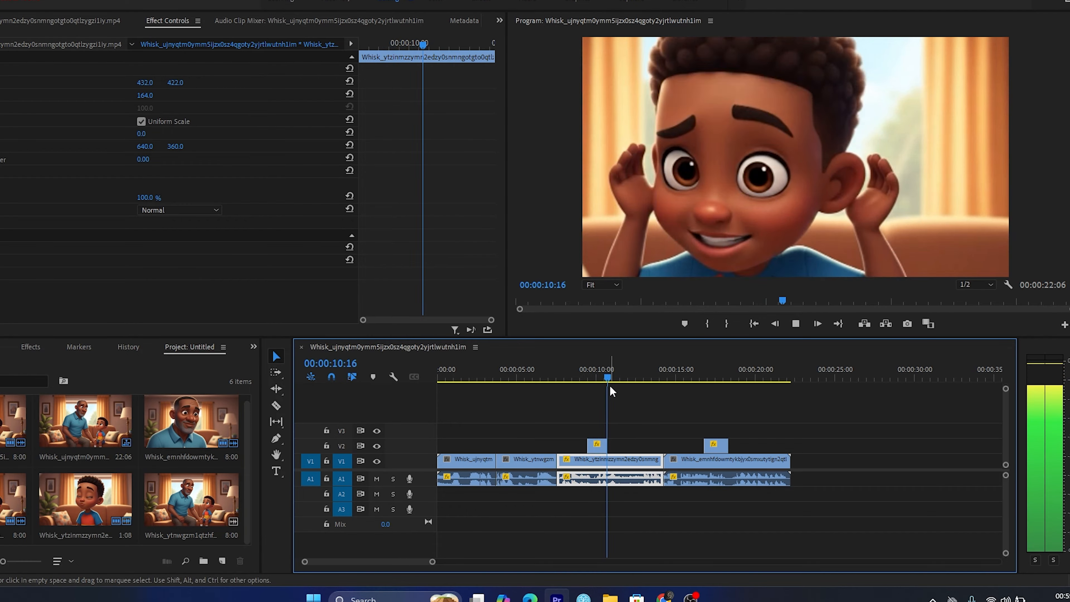
{"action": "key", "text": "space"}
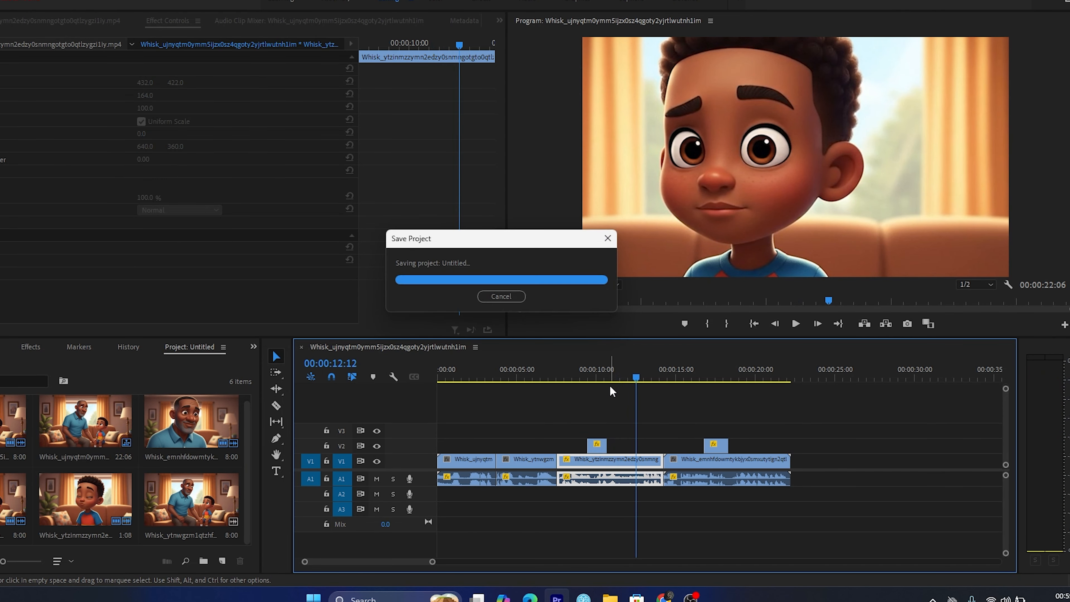
{"action": "key", "text": "space"}
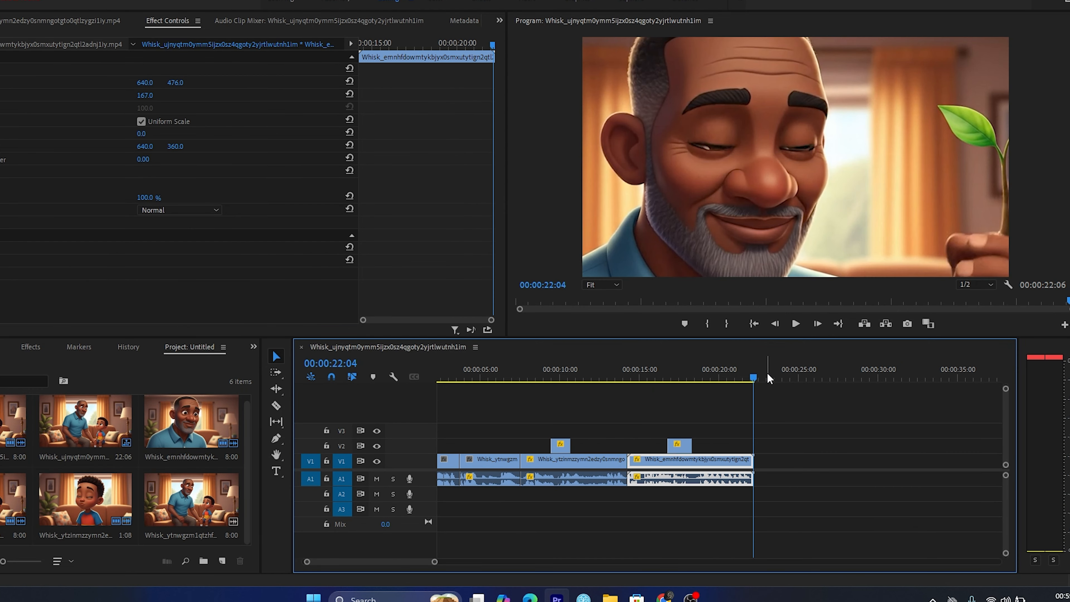
Step: Reframe the second wide shot of father and son on V1 to 113% scale at position 654.6, 354.5
{"action": "left_click_drag", "start_coordinate": [752, 378], "coordinate": [505, 405]}
{"action": "left_click", "coordinate": [523, 392]}
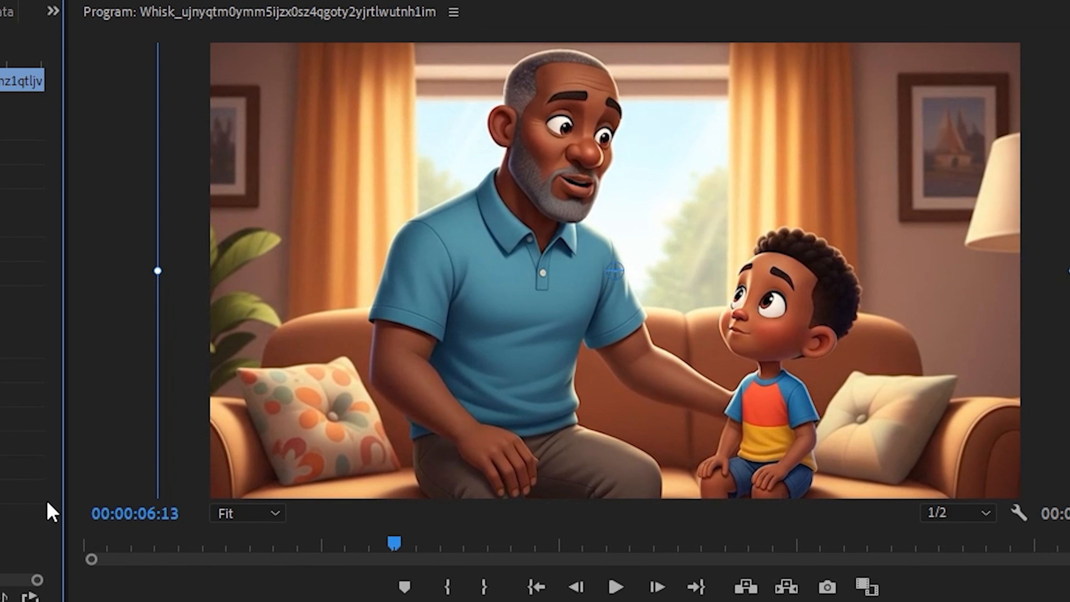
{"action": "left_click_drag", "start_coordinate": [401, 306], "coordinate": [407, 299]}
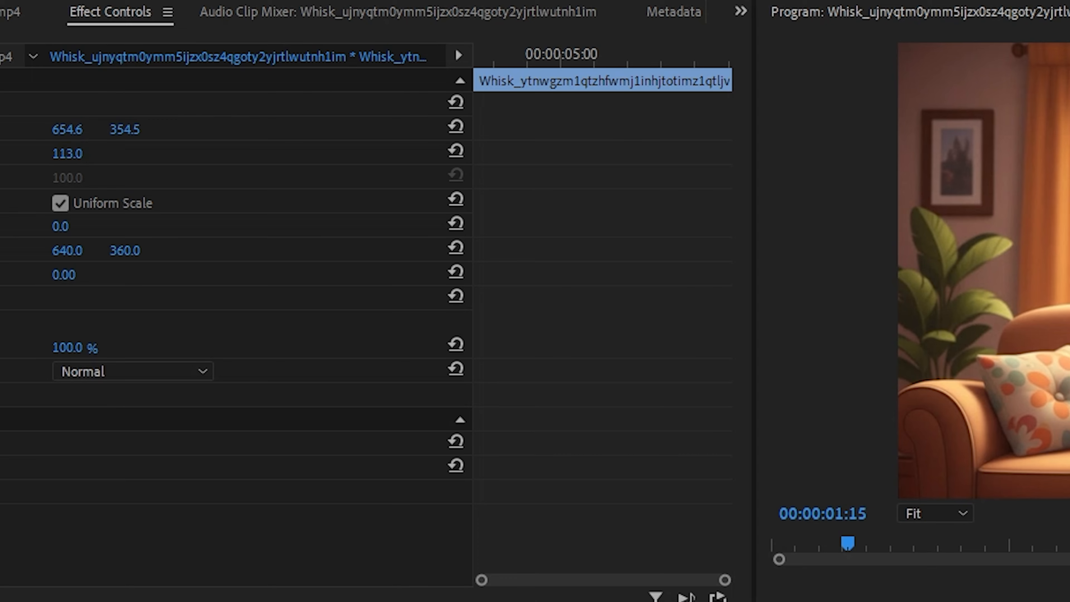
Step: Set the opening wide shot's scale to 113% and play the whole sequence through to its end
{"action": "left_click", "coordinate": [64, 153]}
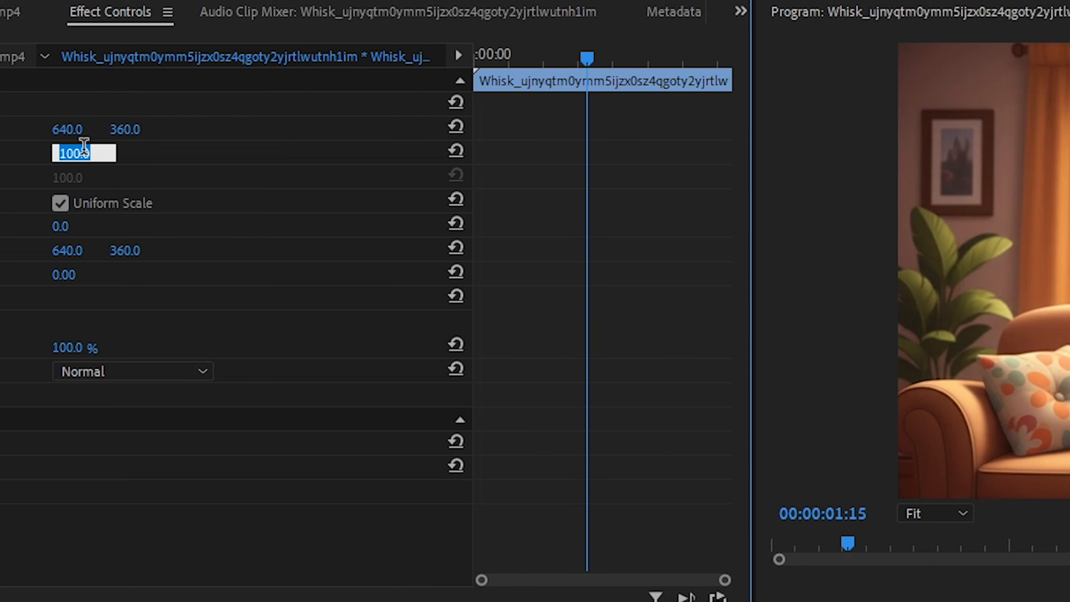
{"action": "key", "text": "Return"}
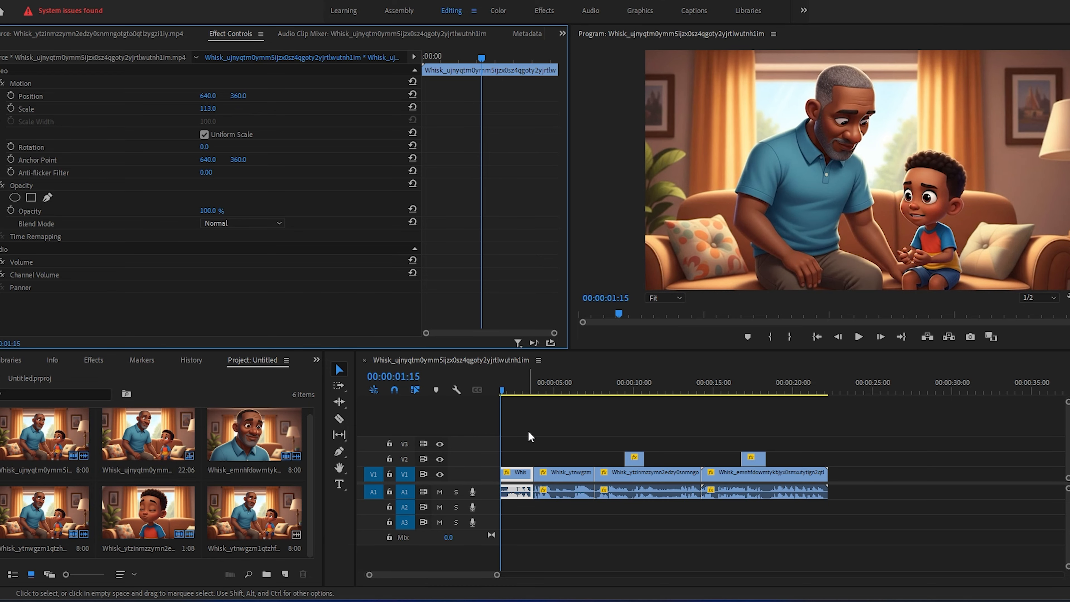
{"action": "key", "text": "space"}
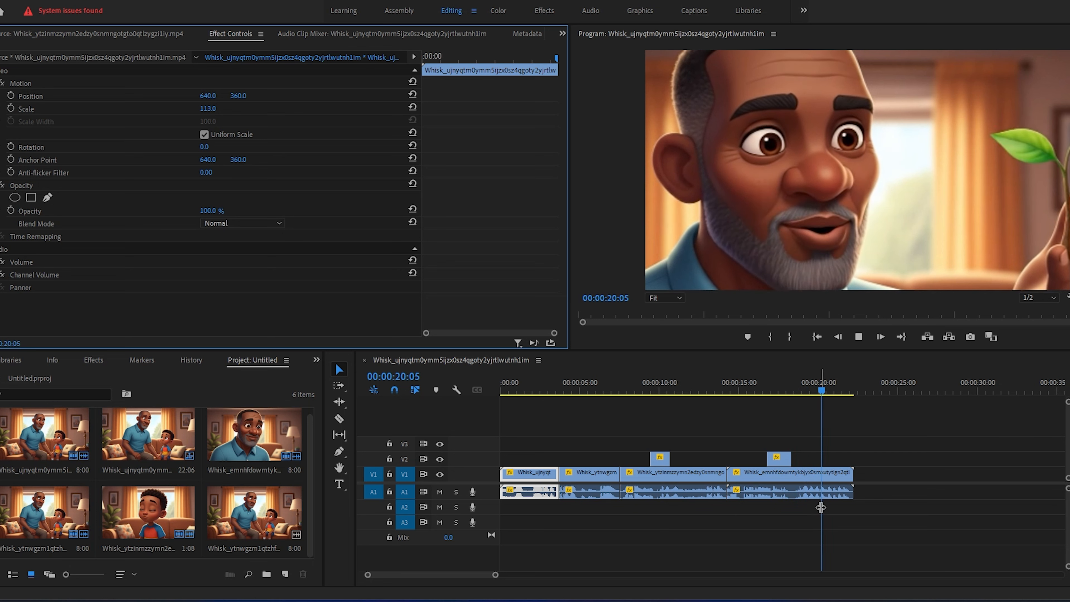
{"action": "left_click", "coordinate": [811, 495]}
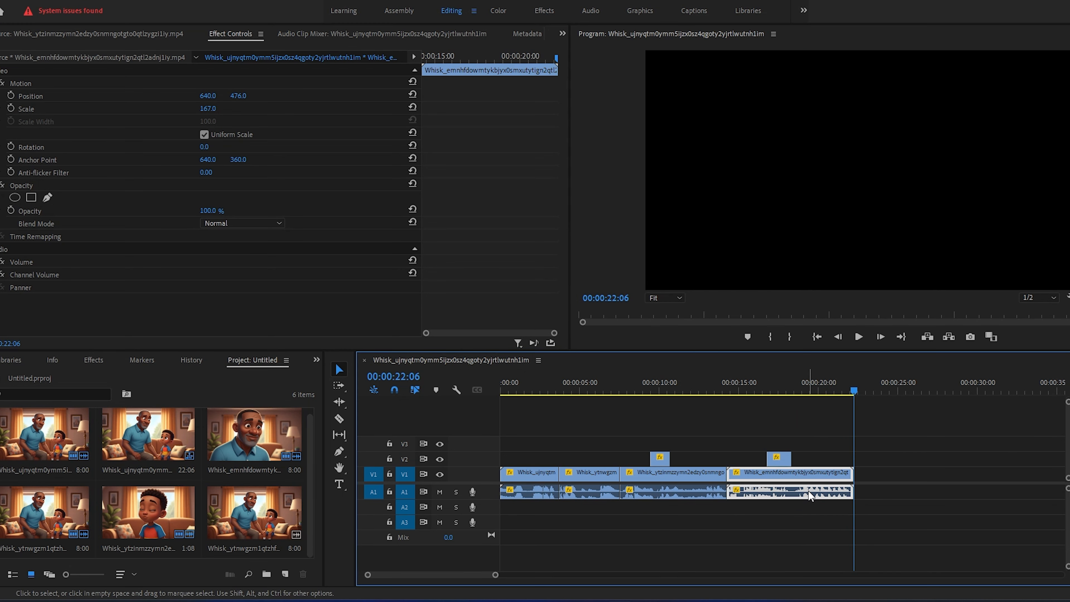